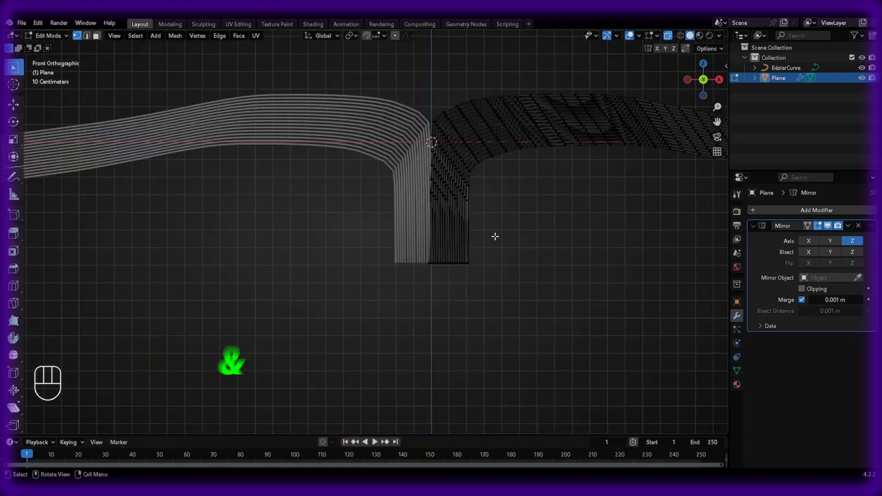
pyautogui.press('Escape')
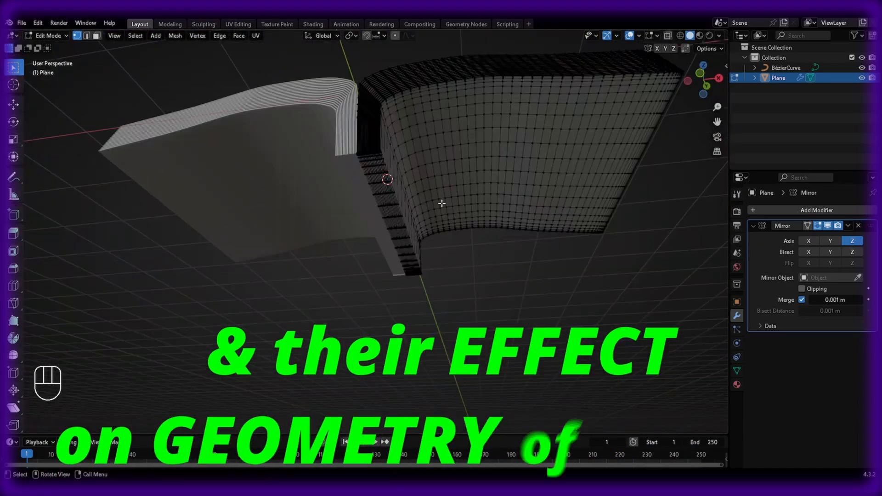
pyautogui.press('a')
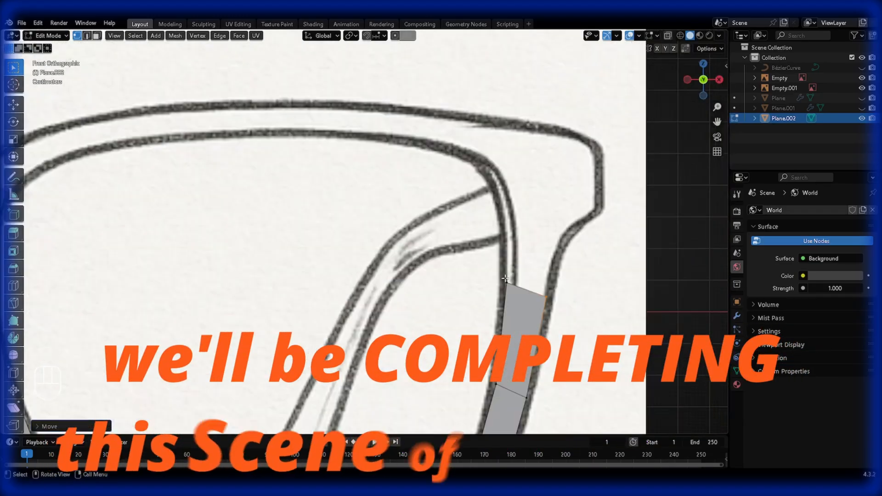
pyautogui.press('e')
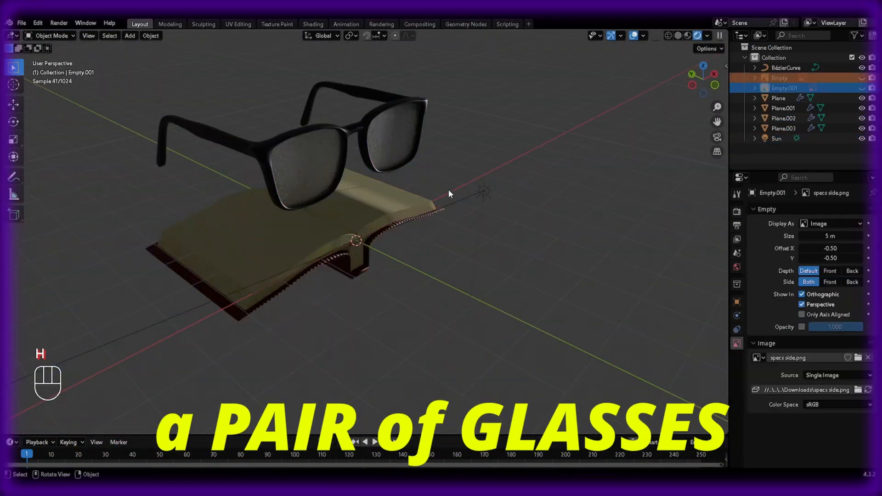
pyautogui.press('r')
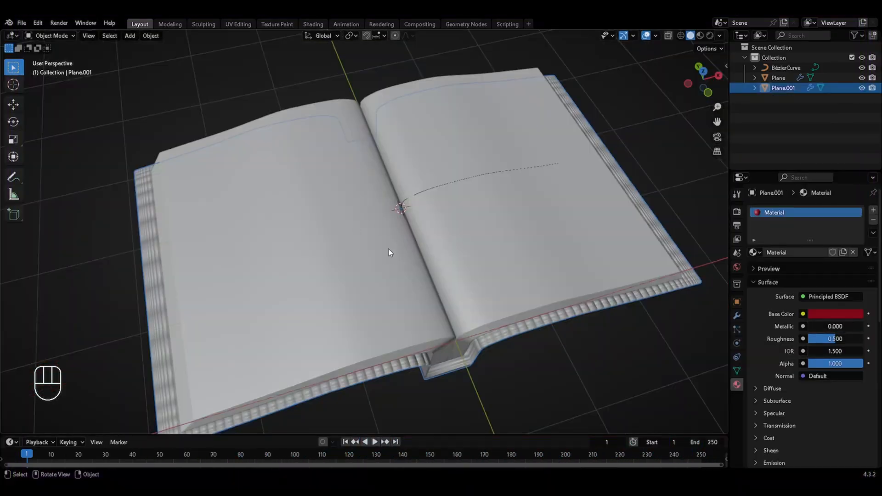
# Step: Examine the underside and spine of the book cover, including its material in rendered shading
pyautogui.moveTo(387, 249); pyautogui.dragTo(412, 183, button='middle')
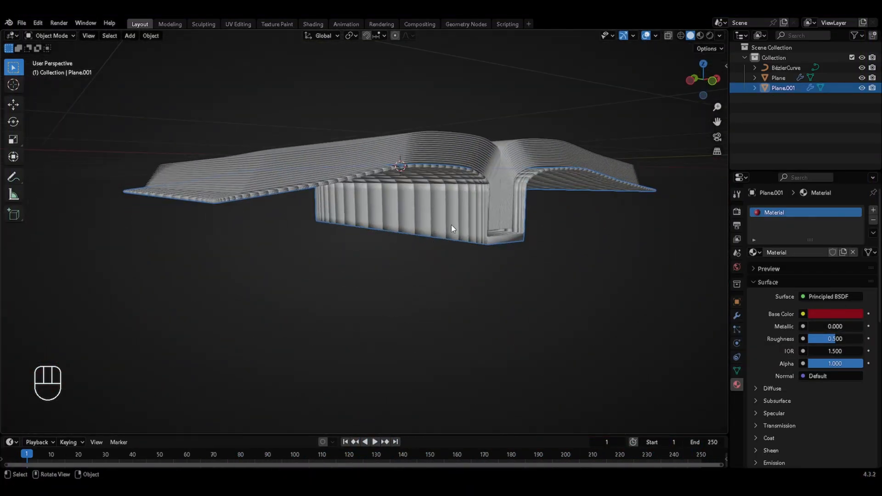
pyautogui.moveTo(452, 226); pyautogui.dragTo(432, 147, button='middle')
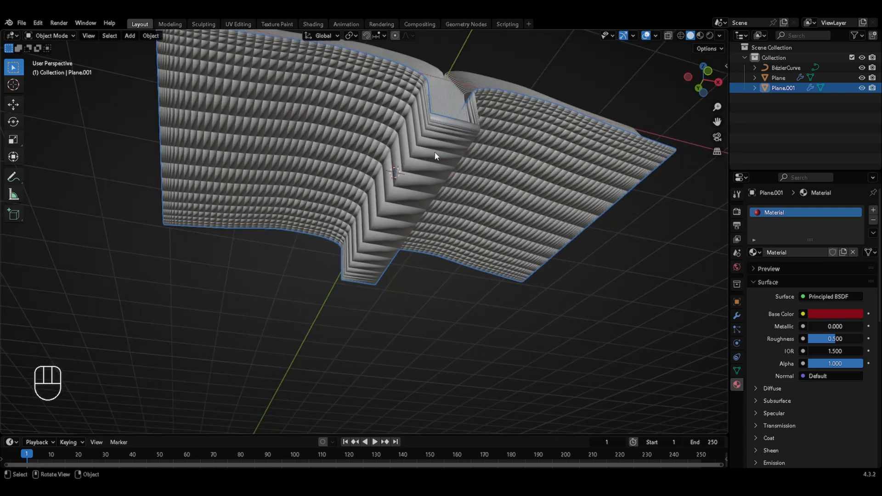
pyautogui.click(710, 36)
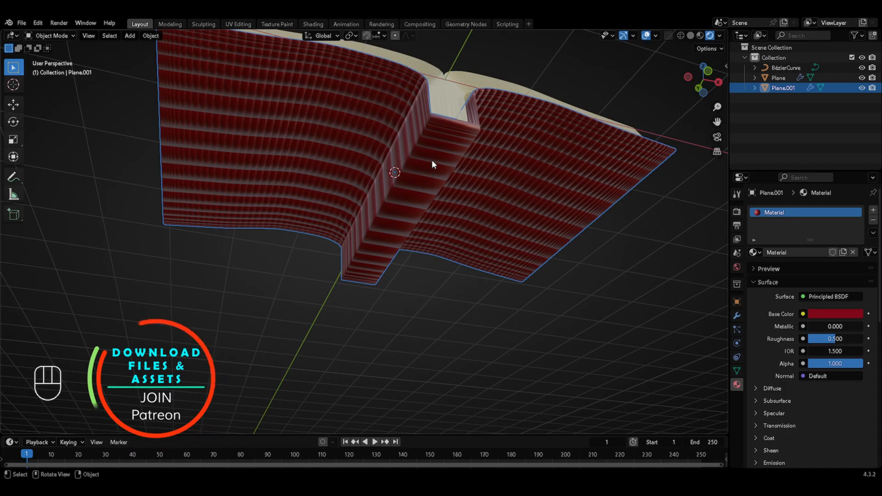
pyautogui.moveTo(449, 132)
pyautogui.mouseDown(button='middle')
pyautogui.moveTo(412, 175)
pyautogui.moveTo(391, 229)
pyautogui.mouseUp(button='middle')
pyautogui.click(691, 36)
# Step: Open the book cover mesh for editing with X-ray on and select the faces of its spine
pyautogui.press('Tab')
pyautogui.moveTo(441, 219); pyautogui.dragTo(418, 230, button='middle')
pyautogui.hotkey('alt', 'z')
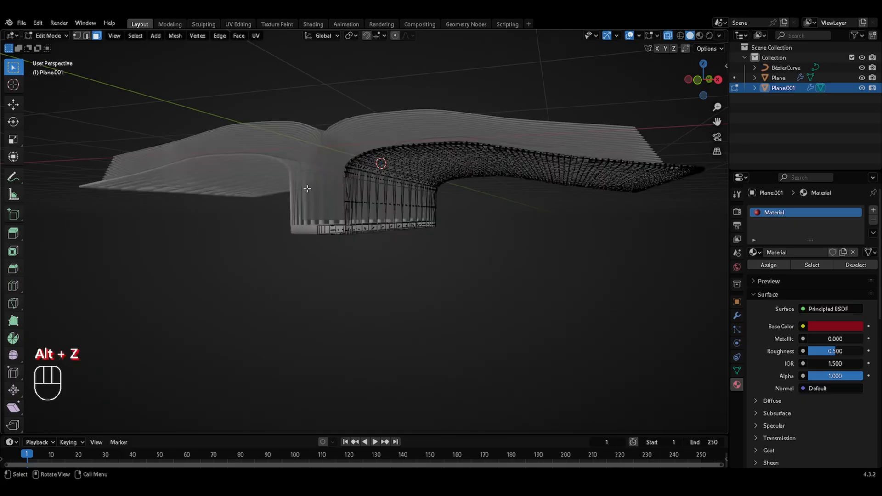
pyautogui.moveTo(308, 190); pyautogui.dragTo(490, 278)
pyautogui.moveTo(490, 279); pyautogui.dragTo(472, 241, button='middle')
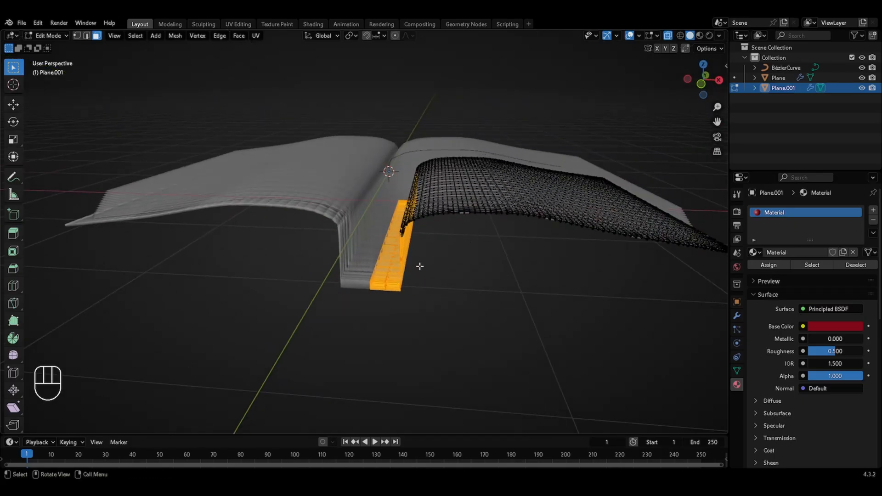
pyautogui.moveTo(539, 277); pyautogui.dragTo(516, 259, button='middle')
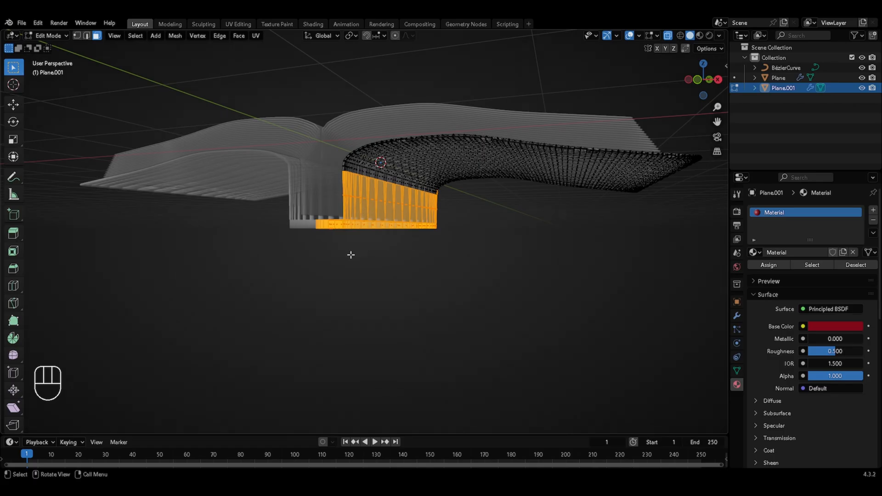
# Step: Replace the face selection with the edges of the spine's underside, using edge select mode and the right side view
pyautogui.keyDown('ctrl'); pyautogui.moveTo(410, 262); pyautogui.dragTo(416, 223, button='middle'); pyautogui.keyUp('ctrl')
pyautogui.press('2')
pyautogui.click(449, 303)
pyautogui.press('KP_3')
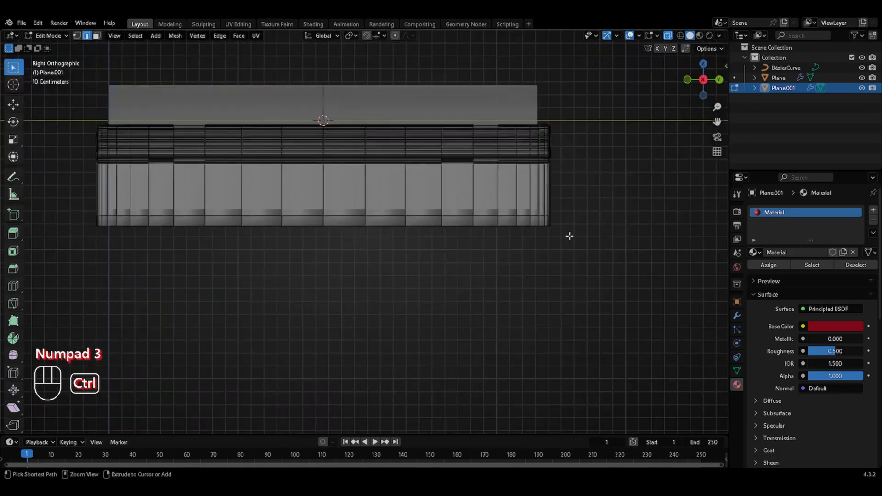
pyautogui.moveTo(573, 236); pyautogui.dragTo(86, 220)
pyautogui.moveTo(327, 205); pyautogui.dragTo(417, 175, button='middle')
pyautogui.keyDown('shift'); pyautogui.moveTo(395, 84); pyautogui.dragTo(378, 152, button='middle'); pyautogui.keyUp('shift')
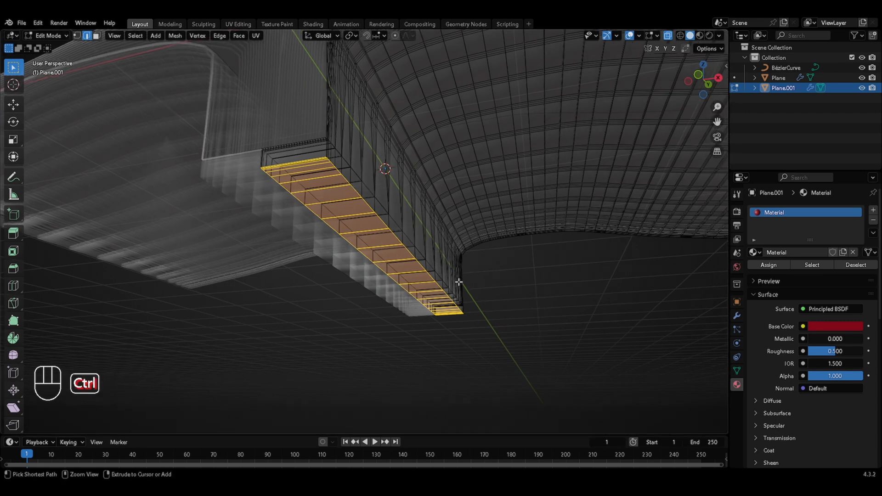
# Step: Deselect the inner and cross edges of the spine's underside, leaving only its outer lengthwise edge selected
pyautogui.press('ctrl+KP_7')
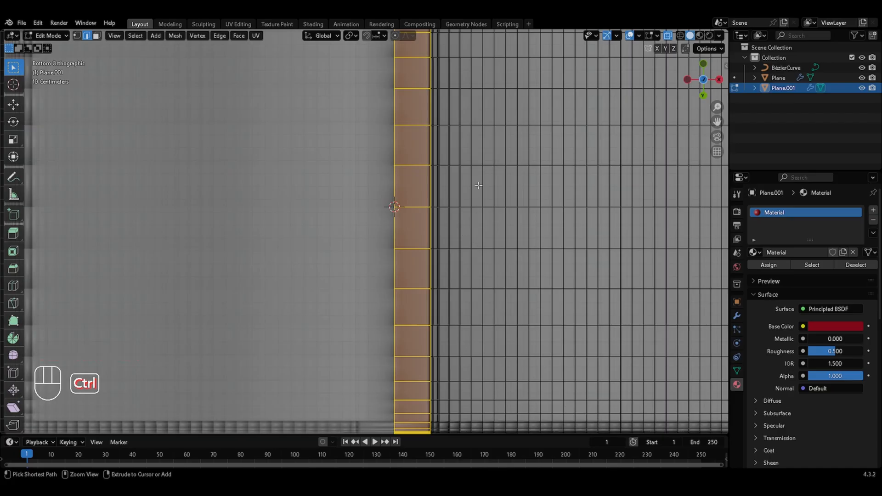
pyautogui.keyDown('ctrl'); pyautogui.moveTo(478, 185); pyautogui.dragTo(480, 260, button='middle'); pyautogui.keyUp('ctrl')
pyautogui.keyDown('ctrl'); pyautogui.moveTo(374, 90); pyautogui.dragTo(392, 375); pyautogui.keyUp('ctrl')
pyautogui.keyDown('ctrl'); pyautogui.moveTo(349, 78); pyautogui.dragTo(404, 336); pyautogui.keyUp('ctrl')
pyautogui.moveTo(432, 236)
pyautogui.mouseDown(button='middle')
pyautogui.moveTo(360, 201)
pyautogui.moveTo(431, 270)
pyautogui.moveTo(429, 291)
pyautogui.moveTo(444, 229)
pyautogui.moveTo(445, 241)
pyautogui.mouseUp(button='middle')
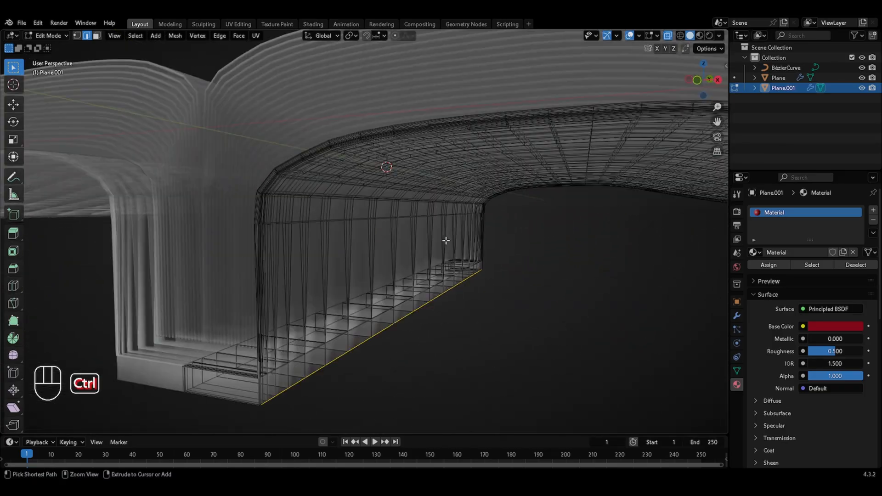
# Step: Bevel the spine's outer bottom edge by about 0.06 m with 5 segments, and return to Object Mode with X-ray off
pyautogui.hotkey('ctrl', 'b')
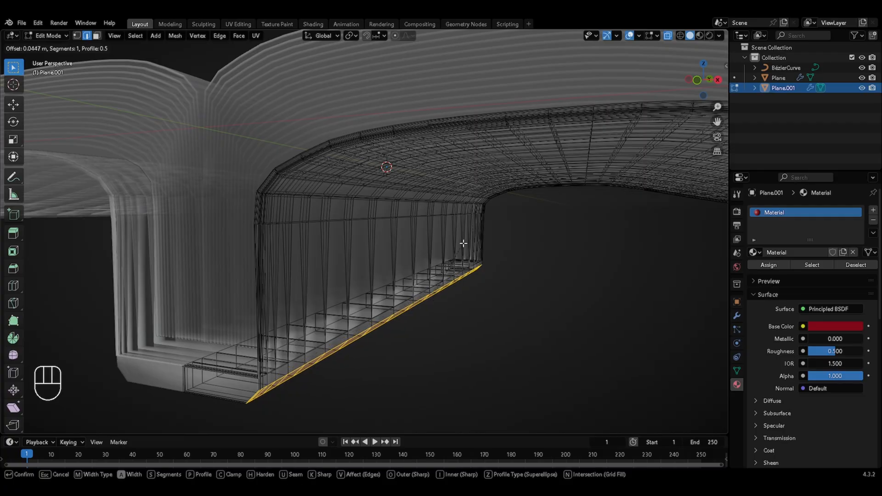
pyautogui.scroll(4, 464, 242)
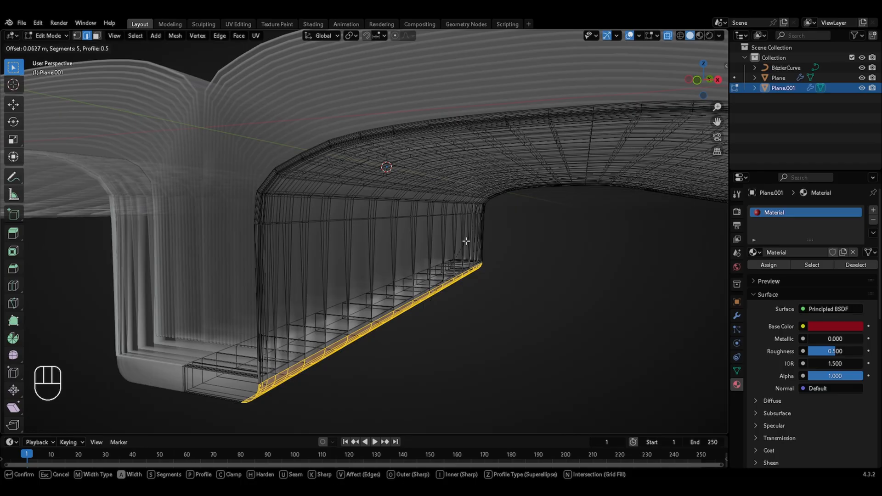
pyautogui.click(581, 207)
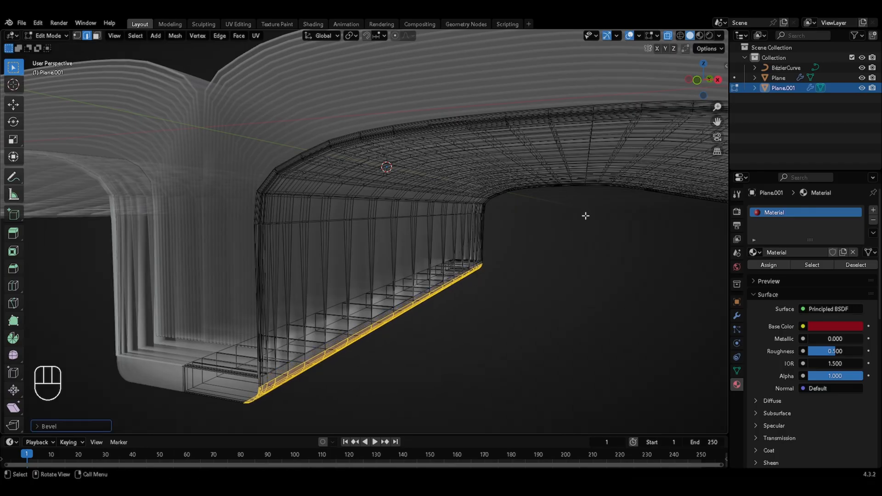
pyautogui.press('Tab')
pyautogui.keyDown('ctrl'); pyautogui.moveTo(580, 105); pyautogui.dragTo(567, 183, button='middle'); pyautogui.keyUp('ctrl')
pyautogui.hotkey('alt', 'z')
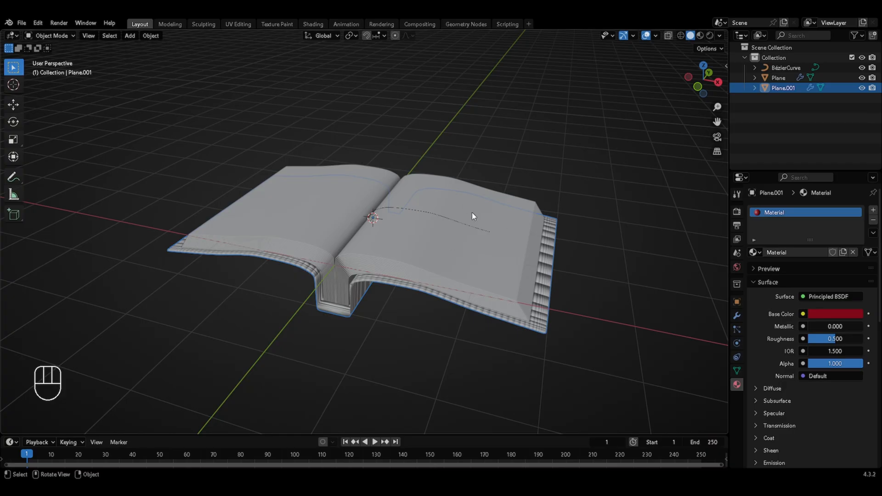
# Step: Hide all objects of the book and reset the 3D cursor to the world origin
pyautogui.press('a')
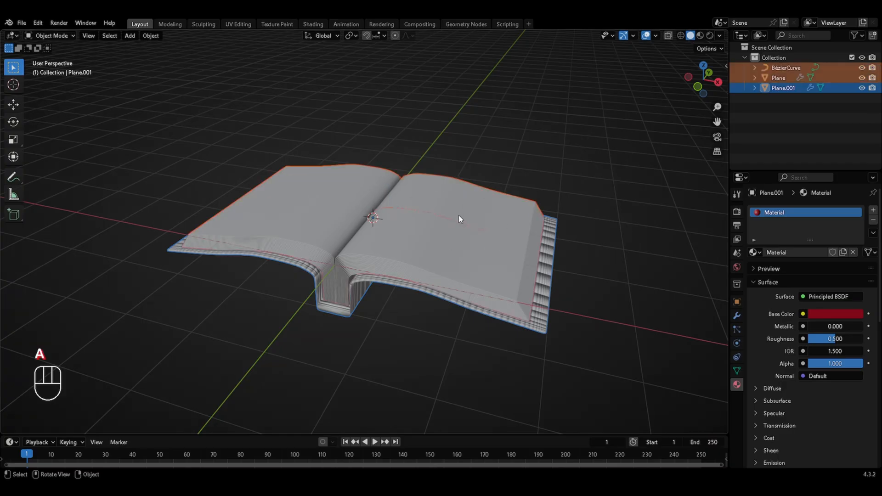
pyautogui.press('h')
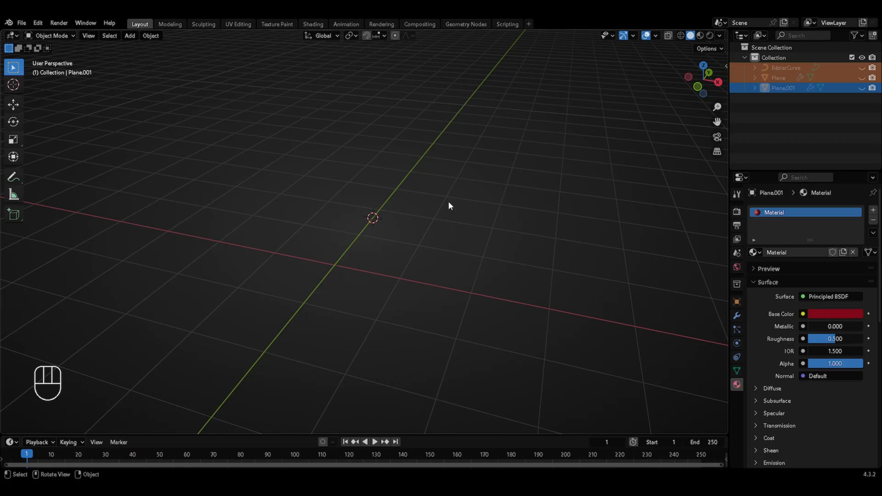
pyautogui.hotkey('shift', 'c')
pyautogui.keyDown('ctrl'); pyautogui.moveTo(439, 210); pyautogui.dragTo(443, 192, button='middle'); pyautogui.keyUp('ctrl')
# Step: Add the image specs front.png from Downloads as a reference image
pyautogui.hotkey('shift', 'a')
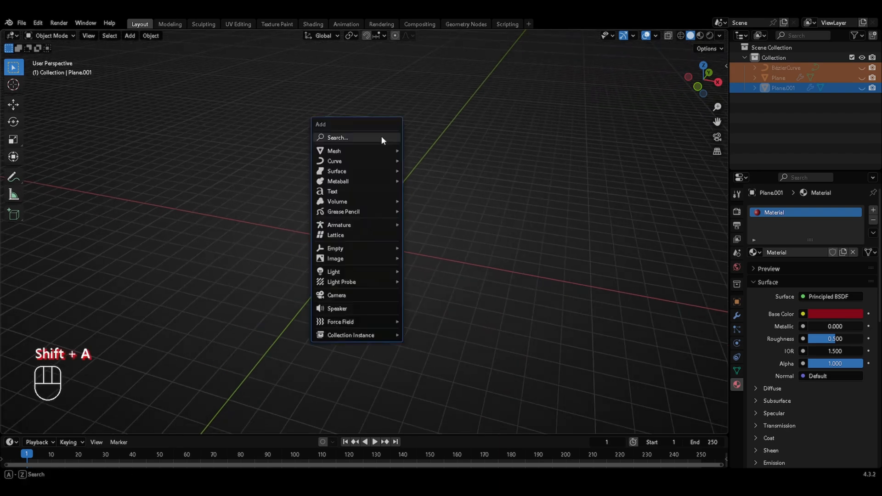
pyautogui.moveTo(358, 258)
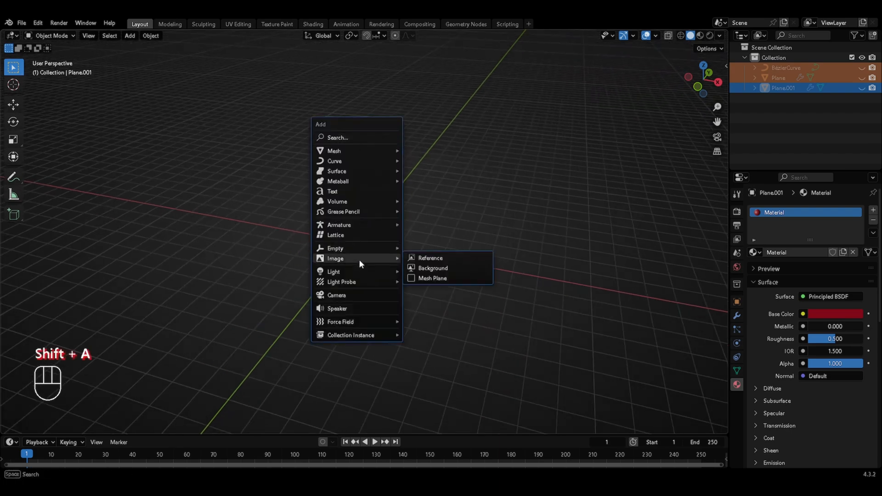
pyautogui.click(431, 262)
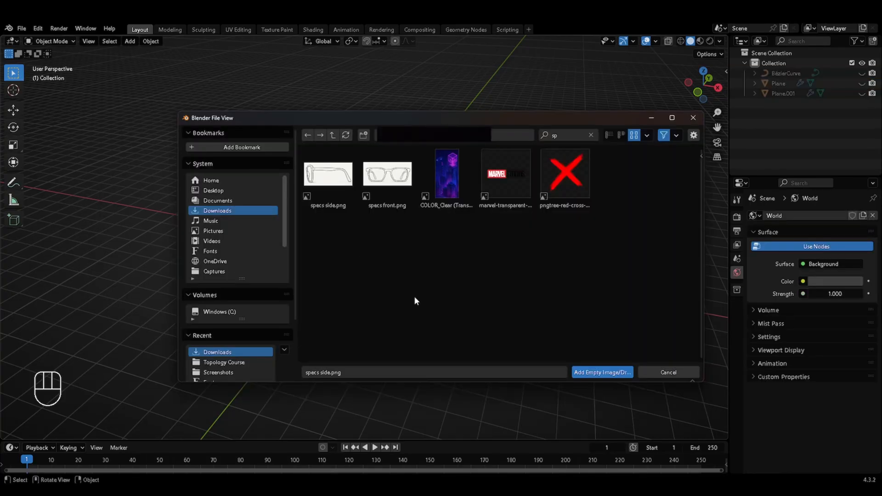
pyautogui.doubleClick(382, 189)
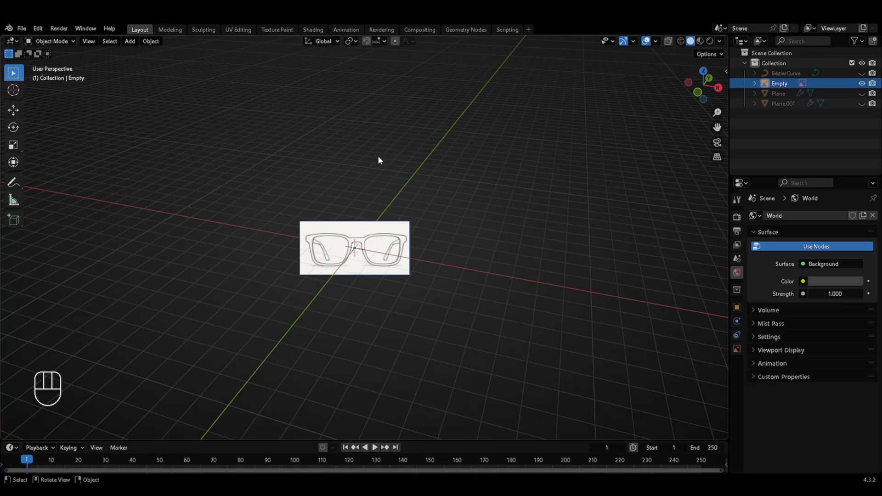
# Step: Add the image specs side.png from Downloads as a second reference image
pyautogui.hotkey('shift', 'a')
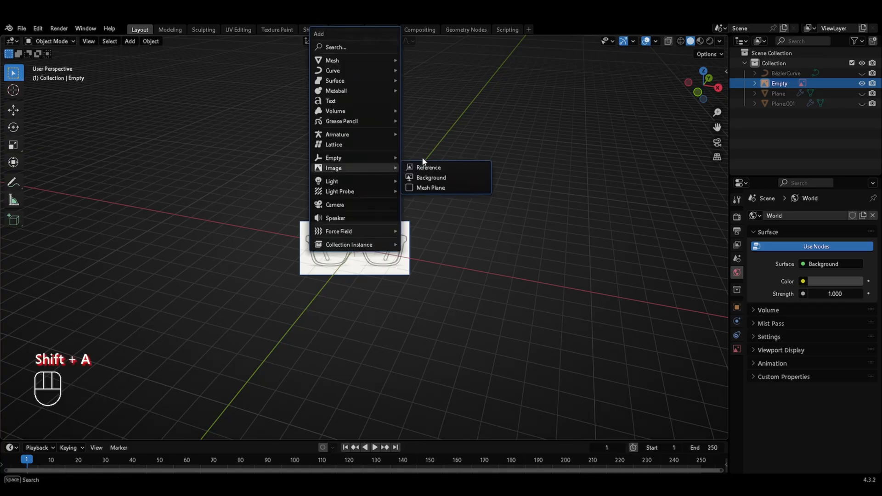
pyautogui.click(429, 169)
pyautogui.click(332, 189)
pyautogui.click(333, 187)
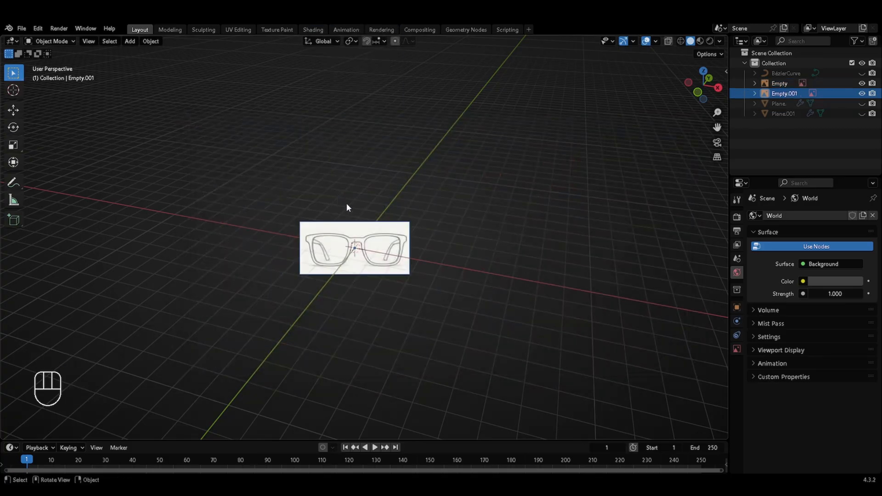
pyautogui.moveTo(450, 243); pyautogui.dragTo(396, 247, button='middle')
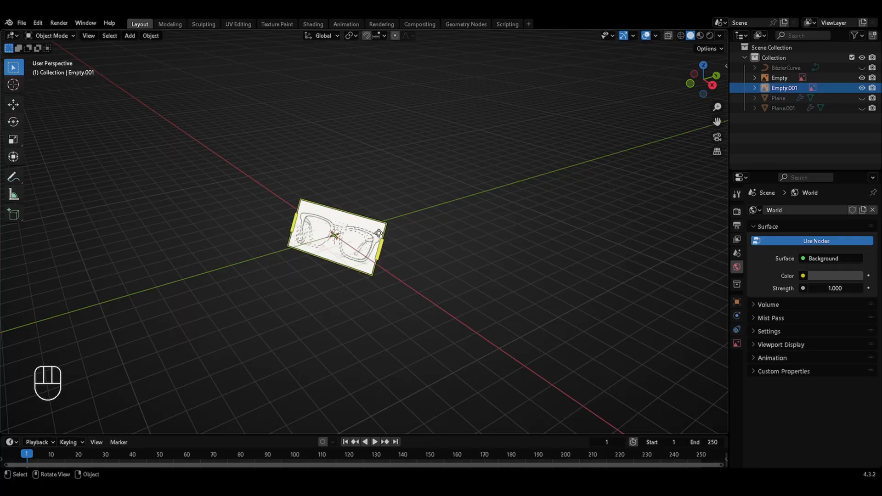
pyautogui.keyDown('ctrl'); pyautogui.moveTo(451, 176); pyautogui.dragTo(478, 132, button='middle'); pyautogui.keyUp('ctrl')
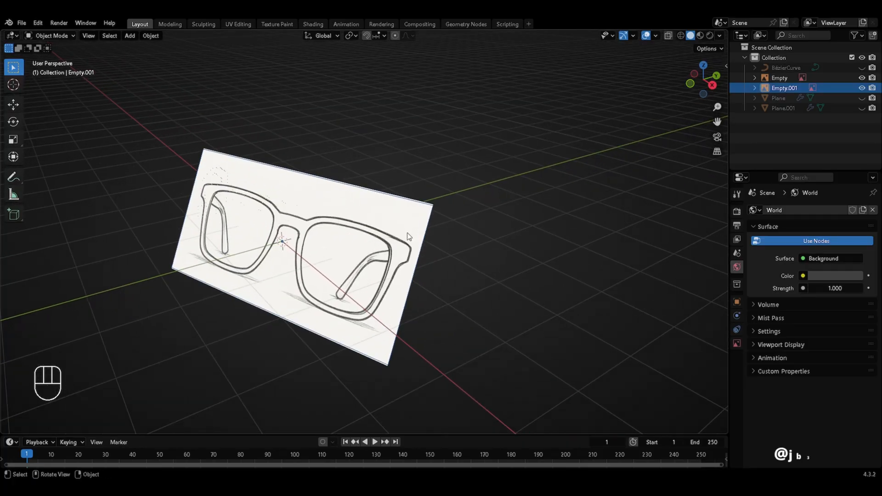
# Step: Clear the rotation of the front-view glasses image and rotate it 90° about the X axis
pyautogui.click(410, 244)
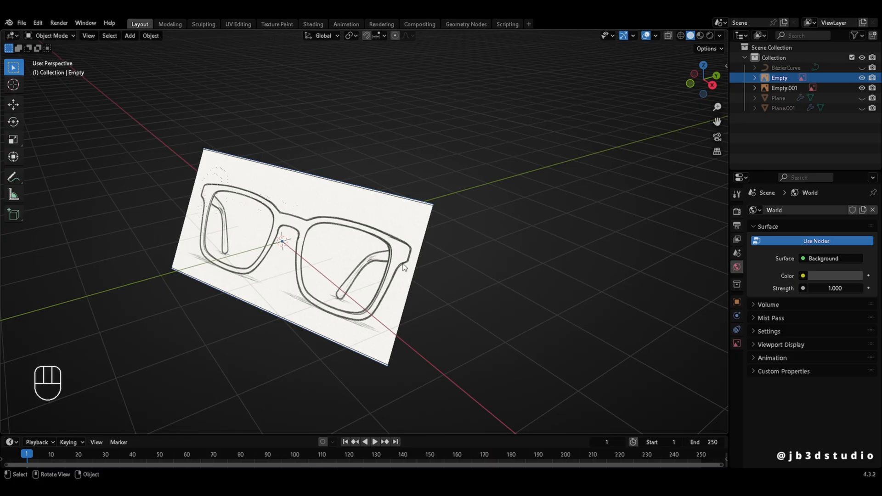
pyautogui.hotkey('alt', 'r')
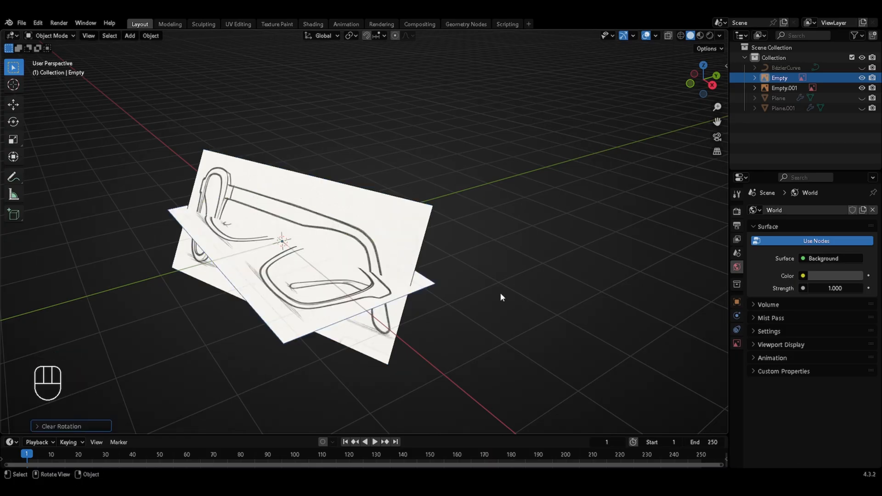
pyautogui.press('r')
pyautogui.press('x')
pyautogui.press('KP_9')
pyautogui.press('KP_0')
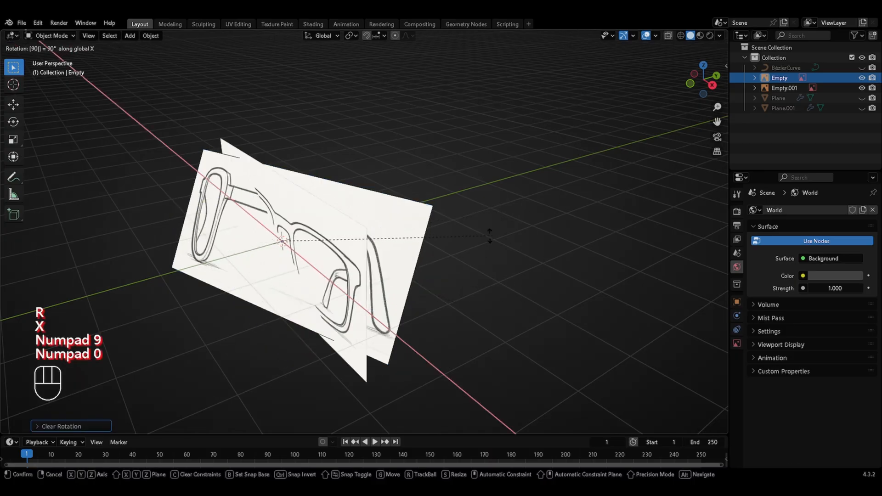
pyautogui.press('KP_Enter')
# Step: Clear the rotation of the side-view glasses image and rotate it 90° about the Z axis
pyautogui.click(409, 224)
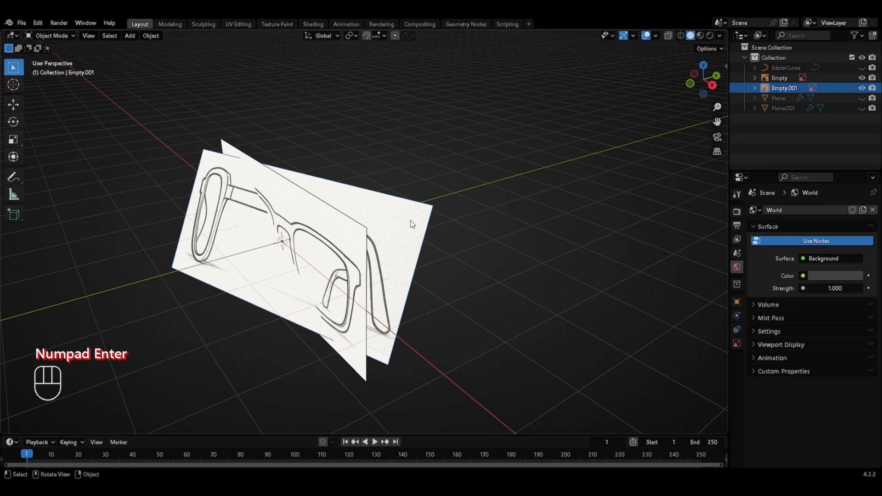
pyautogui.press('Escape')
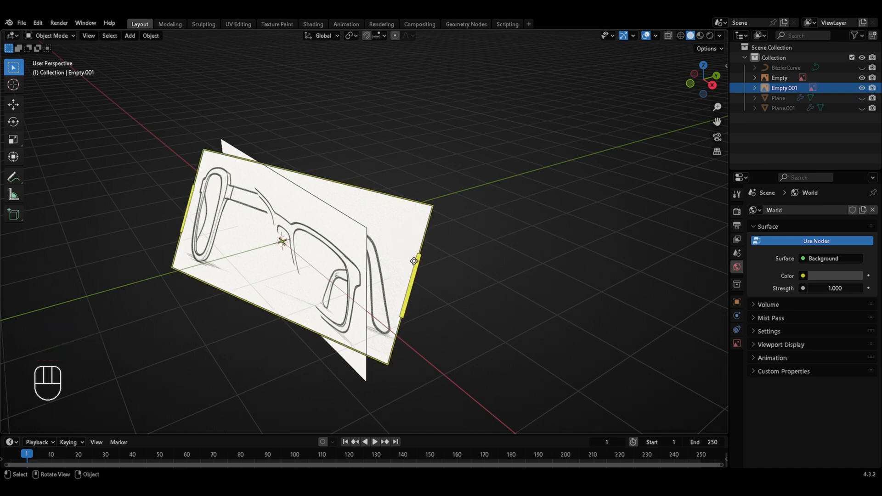
pyautogui.hotkey('alt', 'r')
pyautogui.press('r')
pyautogui.press('z')
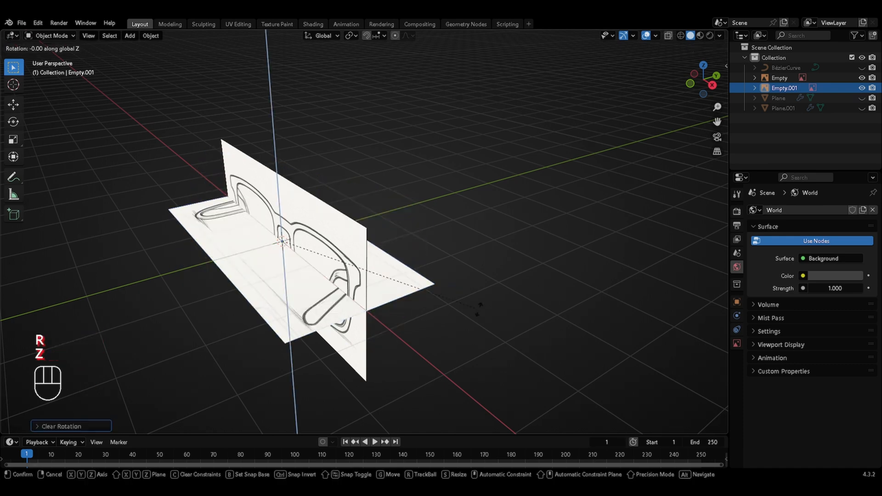
pyautogui.press('KP_9')
pyautogui.press('KP_0')
pyautogui.press('KP_Enter')
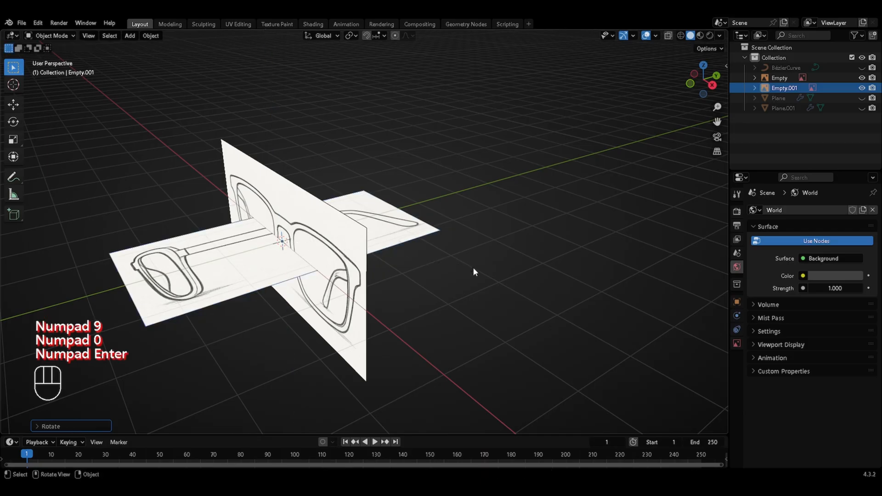
# Step: Undo the side-view image's last rotation and rotate it 90° about the Y axis instead
pyautogui.hotkey('ctrl', 'z')
pyautogui.press('r')
pyautogui.press('y')
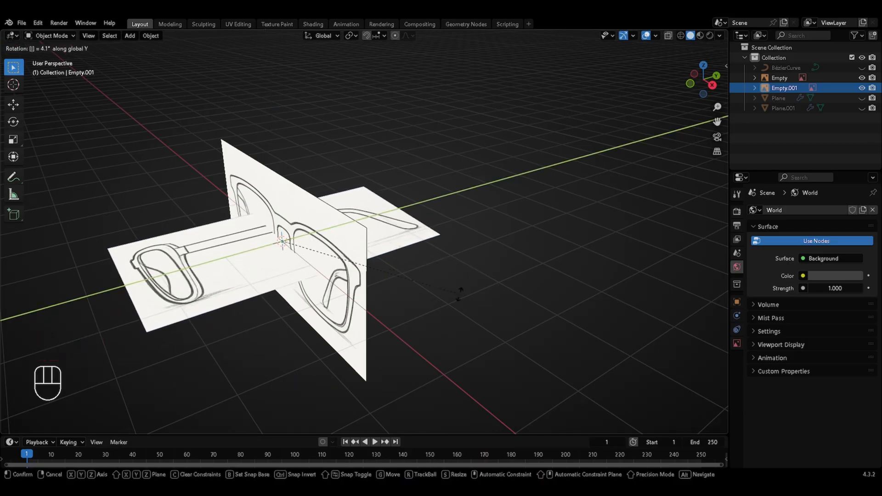
pyautogui.press('KP_9')
pyautogui.press('KP_0')
pyautogui.press('KP_Enter')
# Step: Move the side-view glasses image along the Y axis to line its frame front up with the front-view image
pyautogui.press('g')
pyautogui.press('y')
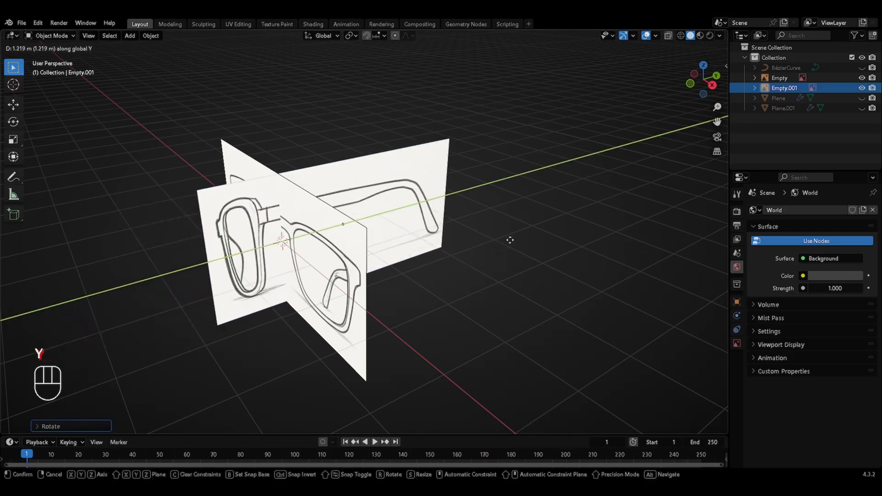
pyautogui.click(543, 227)
pyautogui.moveTo(437, 295); pyautogui.dragTo(397, 294, button='middle')
pyautogui.press('g')
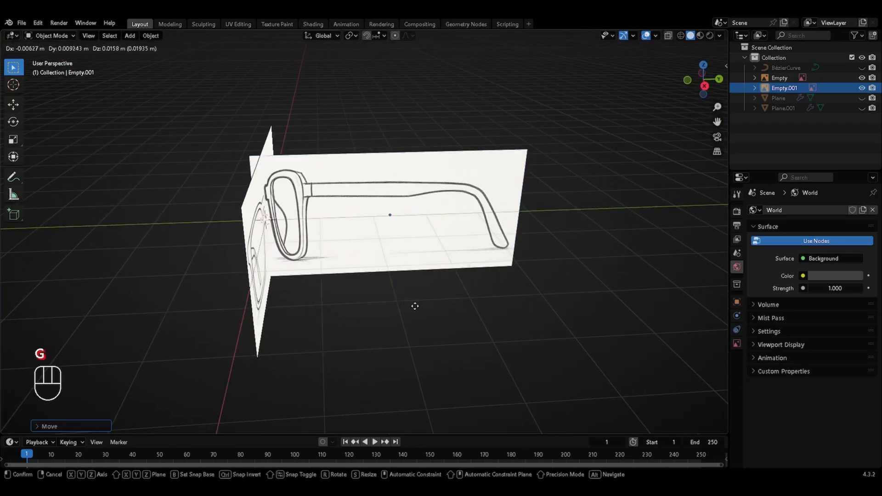
pyautogui.press('y')
pyautogui.click(393, 286)
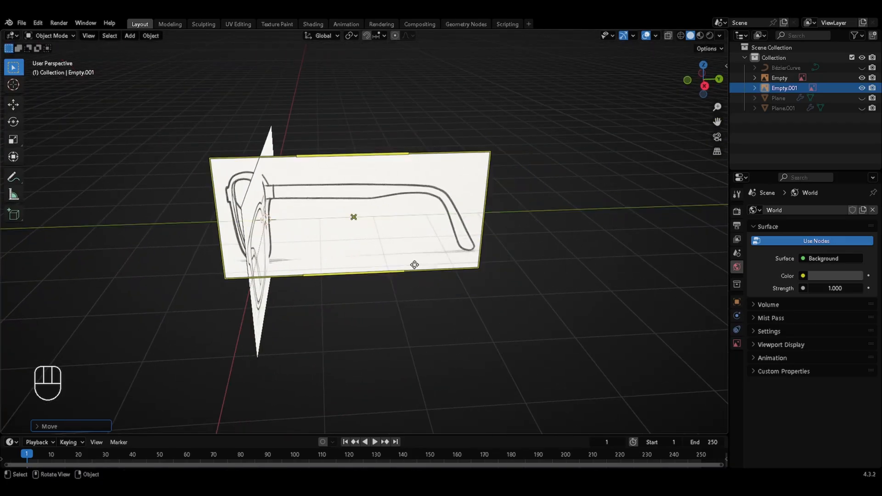
# Step: In front view, add a plane mesh and rotate it 90° about the X axis to face the front reference
pyautogui.press('KP_1')
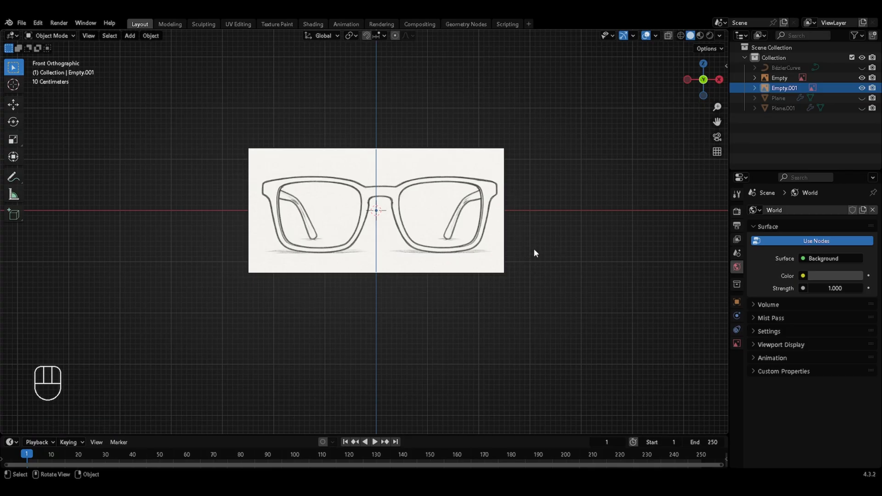
pyautogui.keyDown('ctrl'); pyautogui.moveTo(620, 220); pyautogui.dragTo(630, 181, button='middle'); pyautogui.keyUp('ctrl')
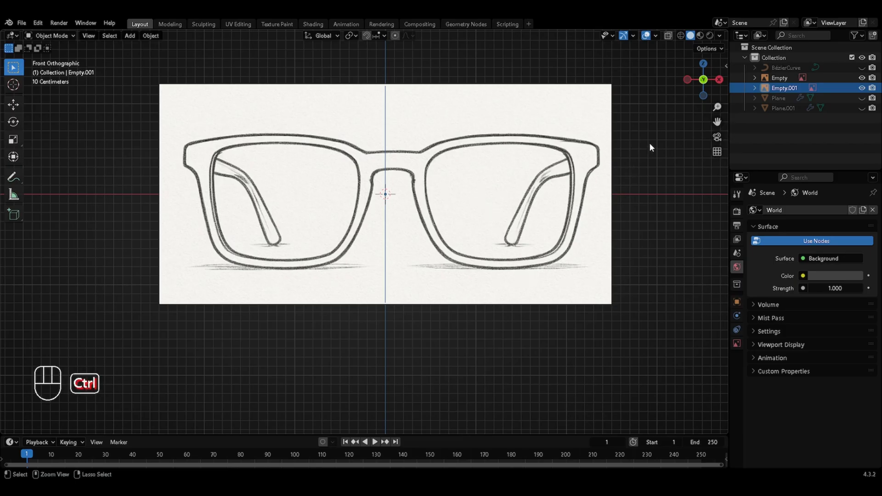
pyautogui.keyDown('ctrl'); pyautogui.moveTo(651, 142); pyautogui.dragTo(459, 202, button='middle'); pyautogui.keyUp('ctrl')
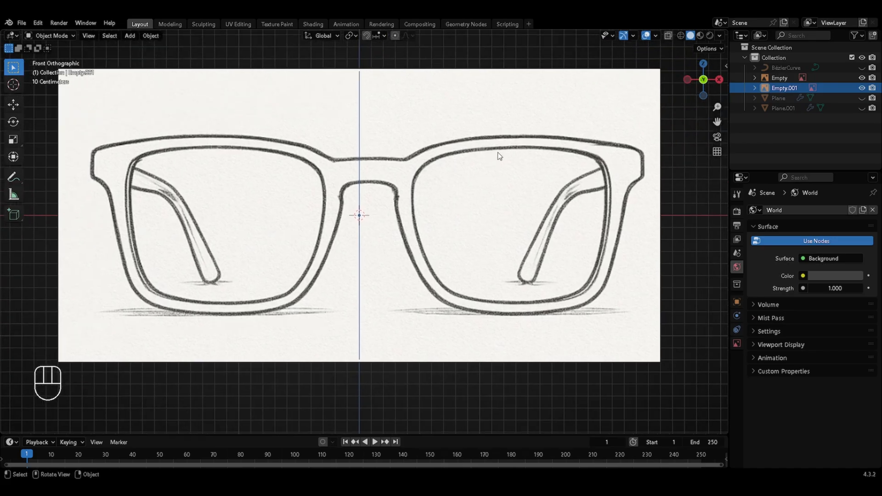
pyautogui.hotkey('shift', 'a')
pyautogui.moveTo(464, 128)
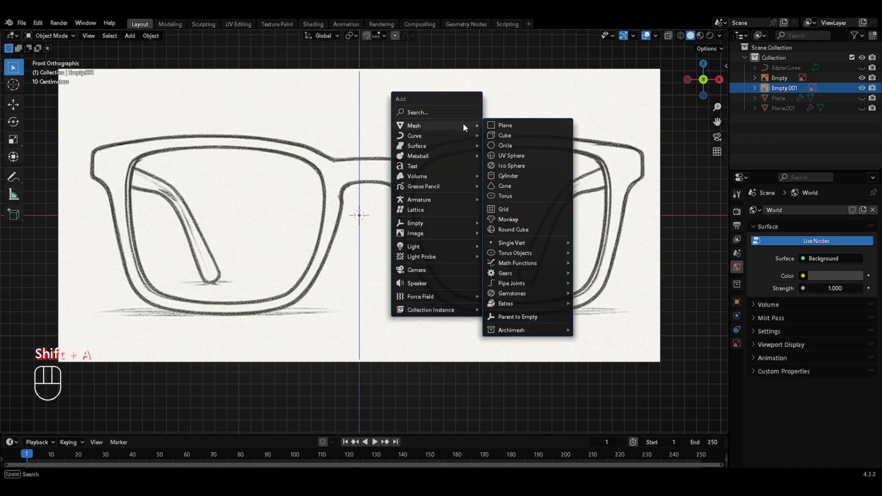
pyautogui.click(512, 125)
pyautogui.press('r')
pyautogui.press('x')
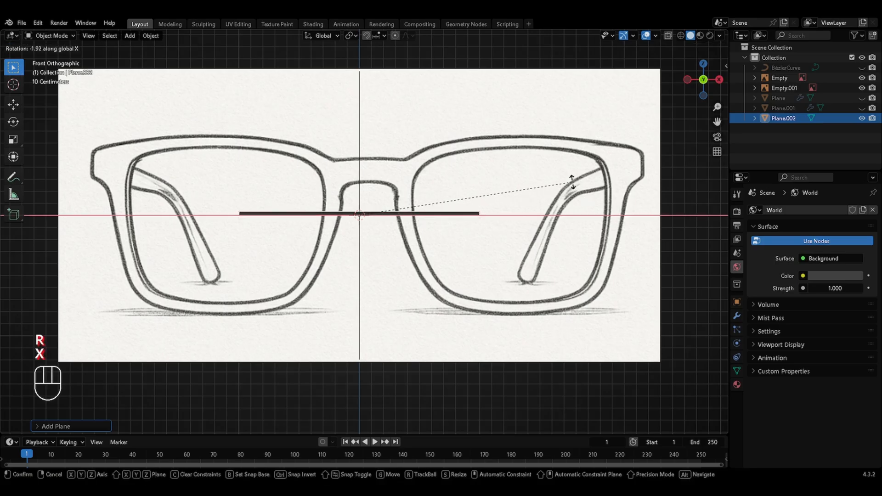
pyautogui.press('KP_9')
pyautogui.press('KP_0')
pyautogui.press('KP_Enter')
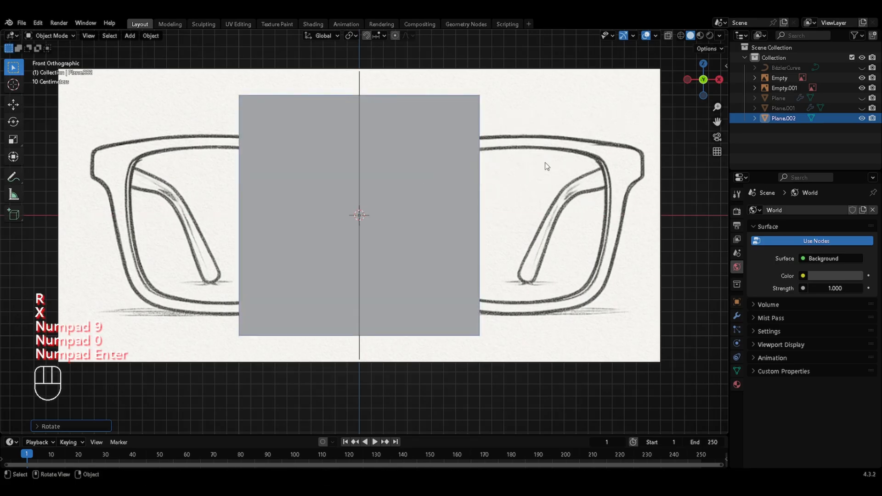
# Step: Scale the plane's mesh down to a small square in Edit Mode and move the object onto the glasses' nose bridge
pyautogui.press('Tab')
pyautogui.press('s')
pyautogui.click(390, 188)
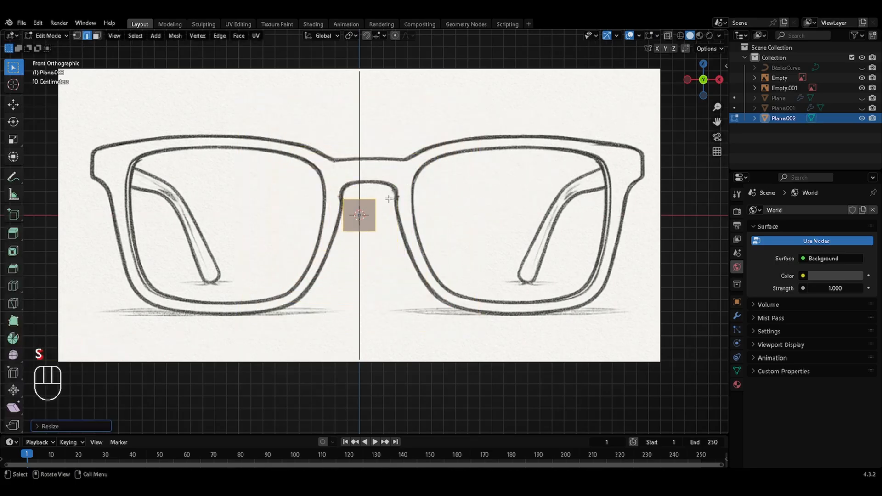
pyautogui.press('Tab')
pyautogui.press('g')
pyautogui.click(452, 164)
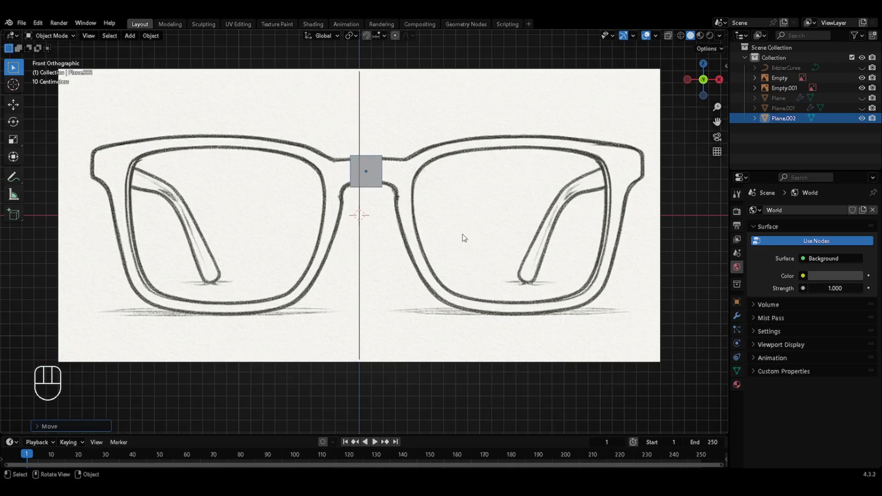
# Step: Switch to vertex editing and scale the whole square down to the height of the nose bridge
pyautogui.press('Tab')
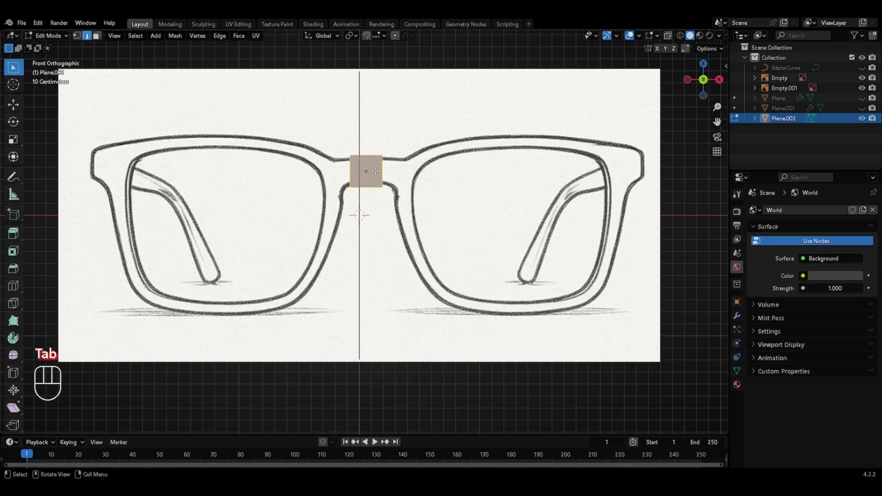
pyautogui.press('1')
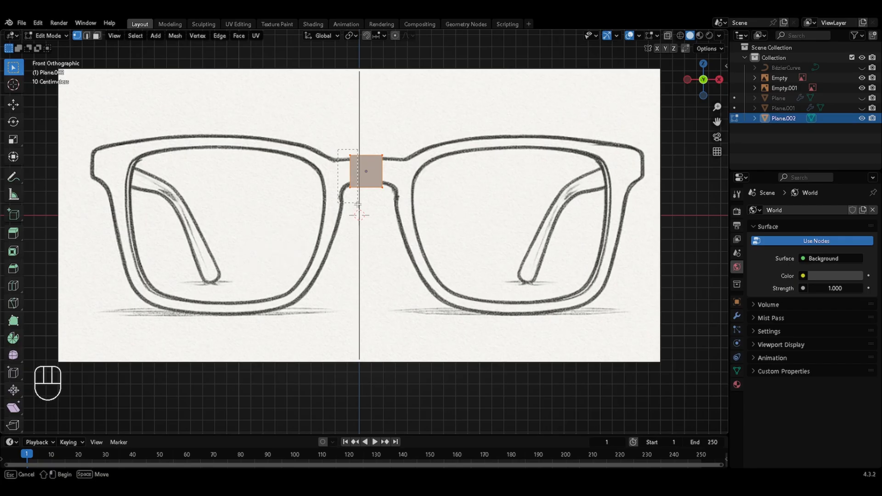
pyautogui.press('a')
pyautogui.press('s')
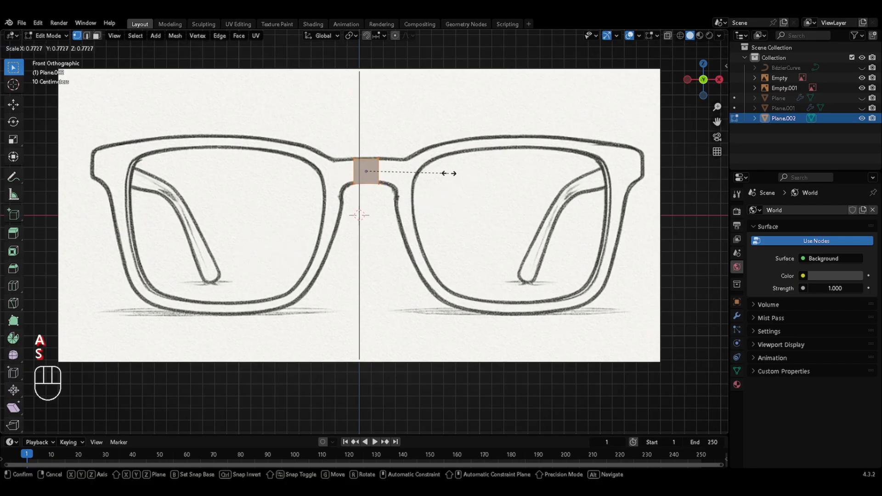
pyautogui.click(427, 180)
# Step: Move the square's left pair of vertices along the X axis onto the vertical centre line
pyautogui.moveTo(346, 142); pyautogui.dragTo(363, 207)
pyautogui.press('g')
pyautogui.press('x')
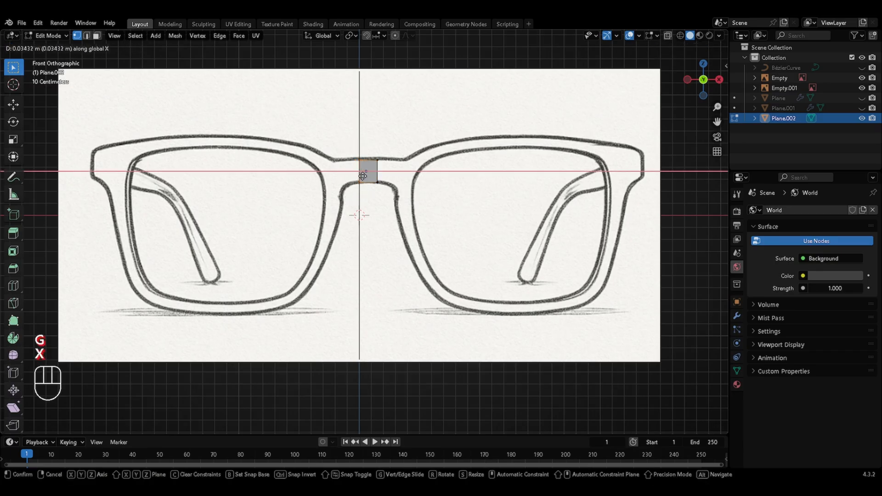
pyautogui.click(363, 177)
pyautogui.press('g')
pyautogui.press('x')
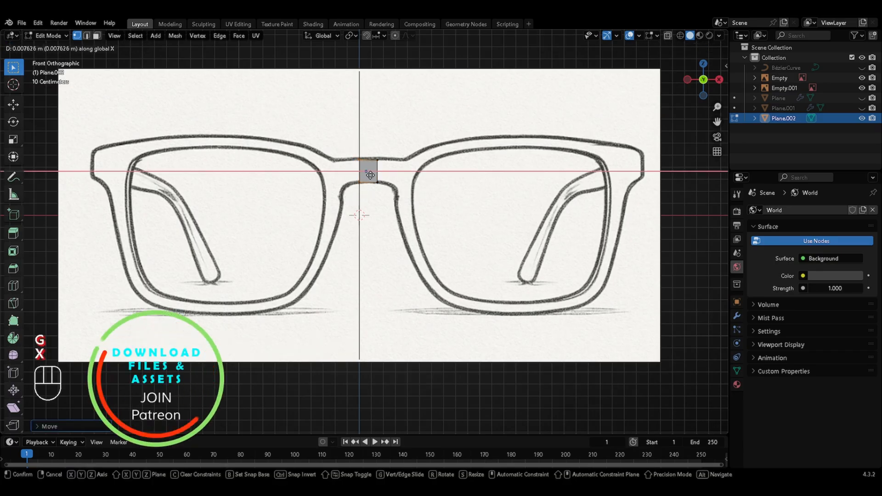
pyautogui.click(370, 176)
# Step: Move the square's right pair of vertices outward to stretch the face along the right half of the bridge
pyautogui.moveTo(371, 148); pyautogui.dragTo(396, 191)
pyautogui.press('g')
pyautogui.press('x')
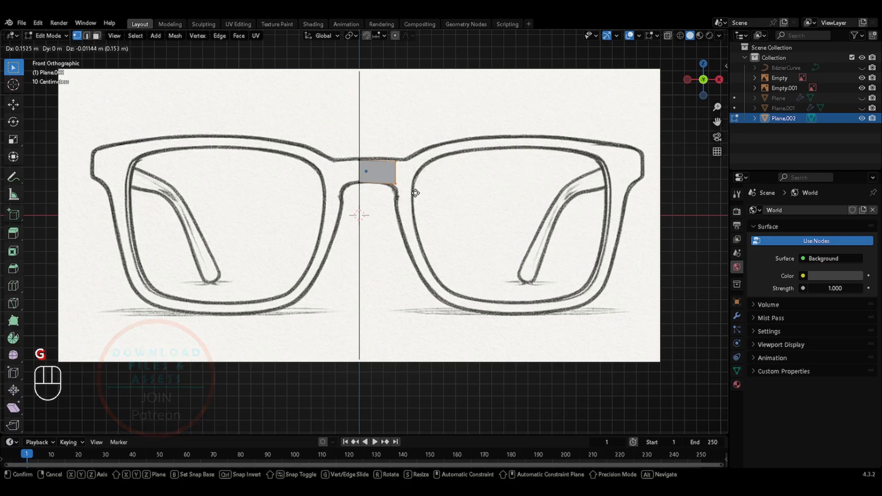
pyautogui.click(413, 193)
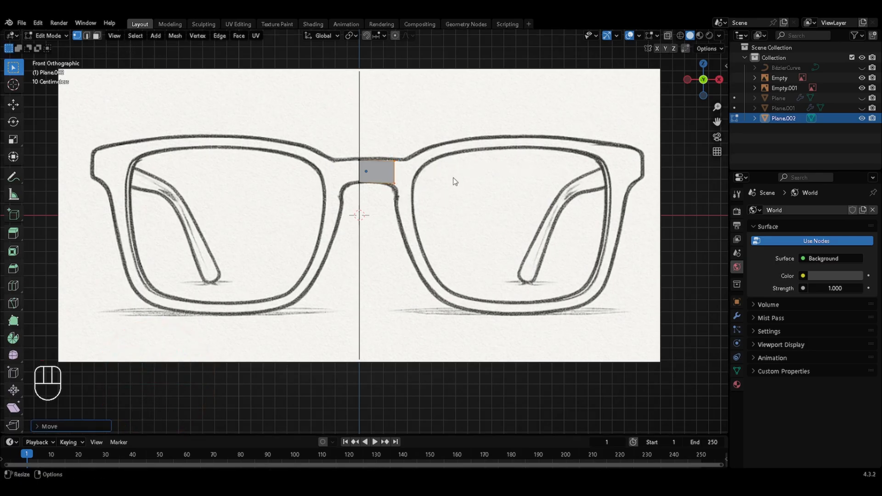
# Step: Extrude the bridge's right edge to the inner corner of the right lens and fit its two end vertices to the lens outline
pyautogui.press('e')
pyautogui.click(408, 193)
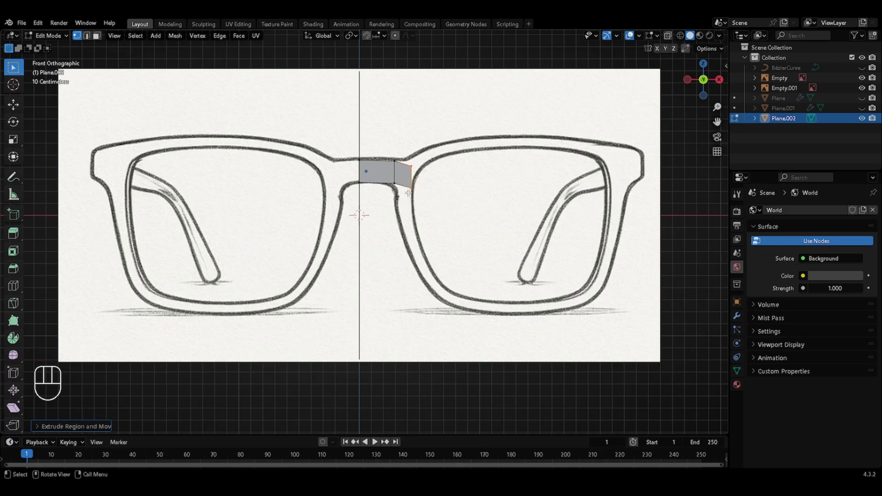
pyautogui.press('g')
pyautogui.press('g')
pyautogui.click(408, 167)
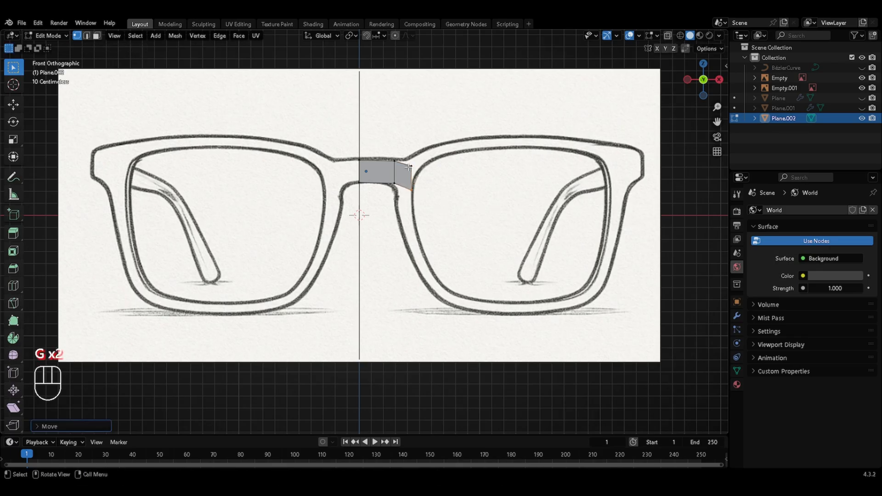
pyautogui.press('g')
pyautogui.click(405, 195)
# Step: Add a loop cut across the extruded corner face and move its upper vertex onto the bend in the frame's top outline
pyautogui.keyDown('ctrl'); pyautogui.moveTo(419, 181); pyautogui.dragTo(480, 195, button='middle'); pyautogui.keyUp('ctrl')
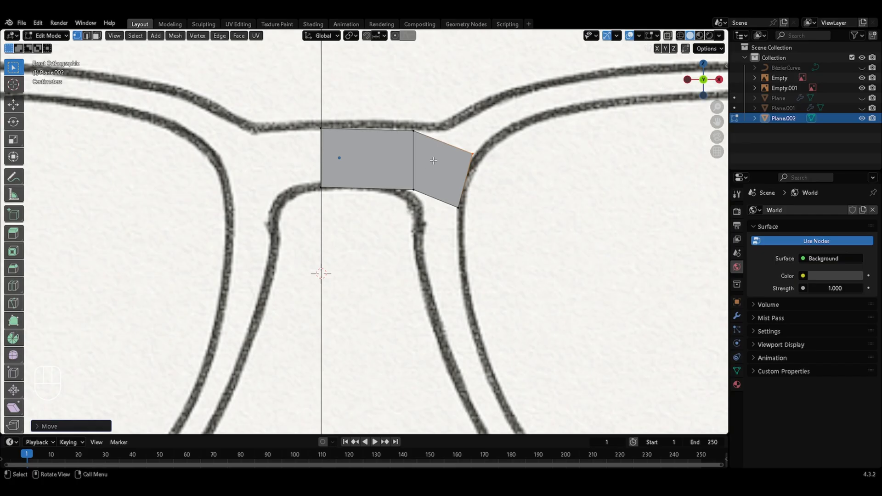
pyautogui.hotkey('ctrl', 'r')
pyautogui.click(434, 144)
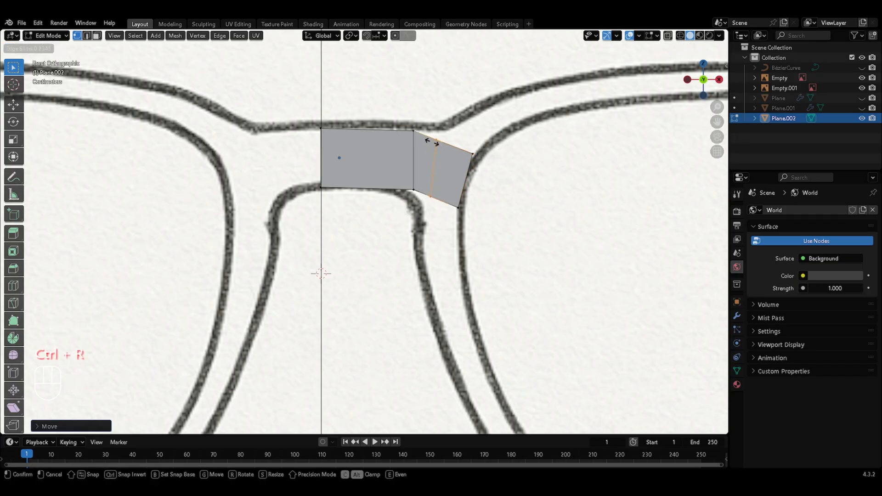
pyautogui.click(431, 142)
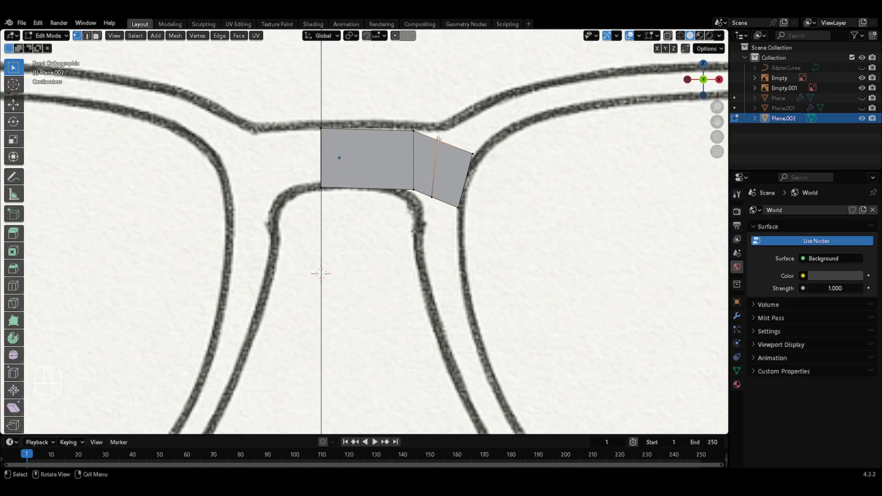
pyautogui.press('g')
pyautogui.click(451, 142)
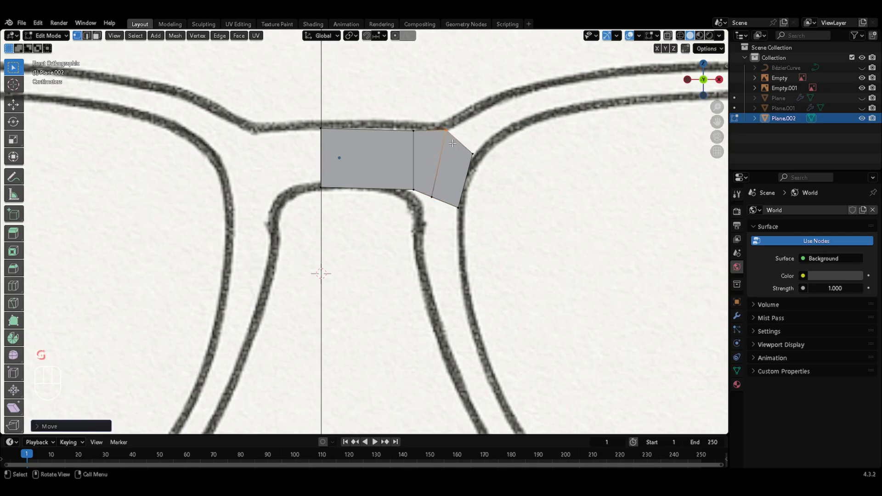
# Step: Move the lower vertices of the bridge and the new cut onto the curved outline under the bridge
pyautogui.moveTo(408, 181); pyautogui.dragTo(414, 198)
pyautogui.press('g')
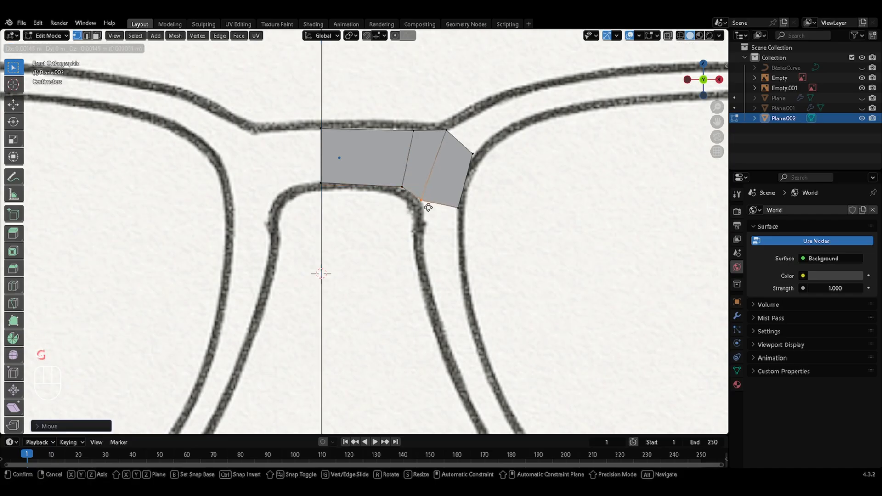
pyautogui.click(422, 197)
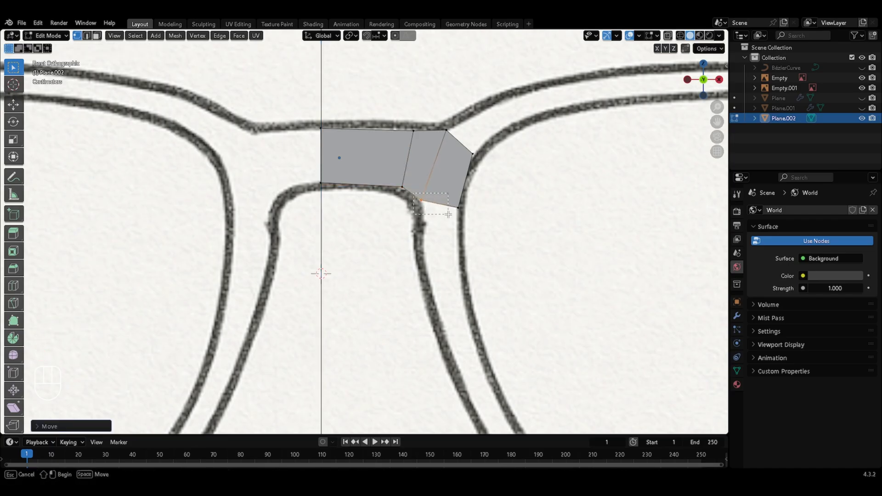
# Step: Extrude the corner's bottom edge down the nose side of the right rim and rotate its end square to the outline
pyautogui.keyDown('shift'); pyautogui.click(477, 223); pyautogui.keyUp('shift')
pyautogui.press('e')
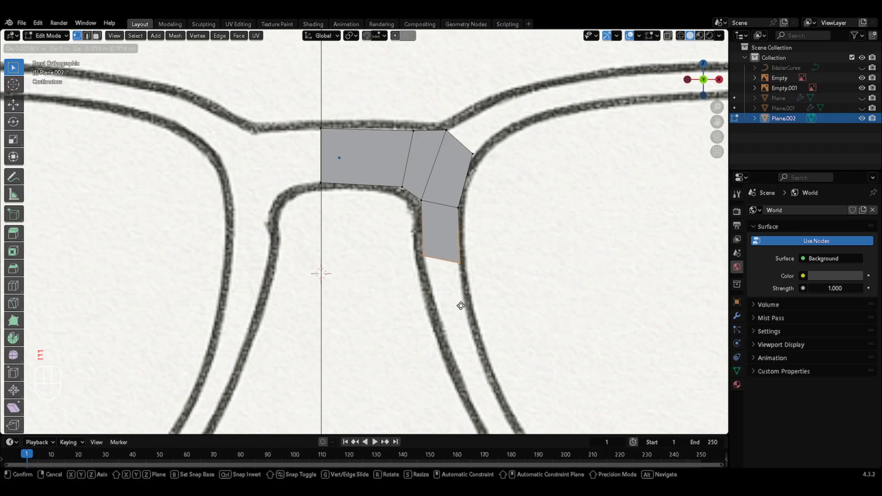
pyautogui.click(461, 309)
pyautogui.press('r')
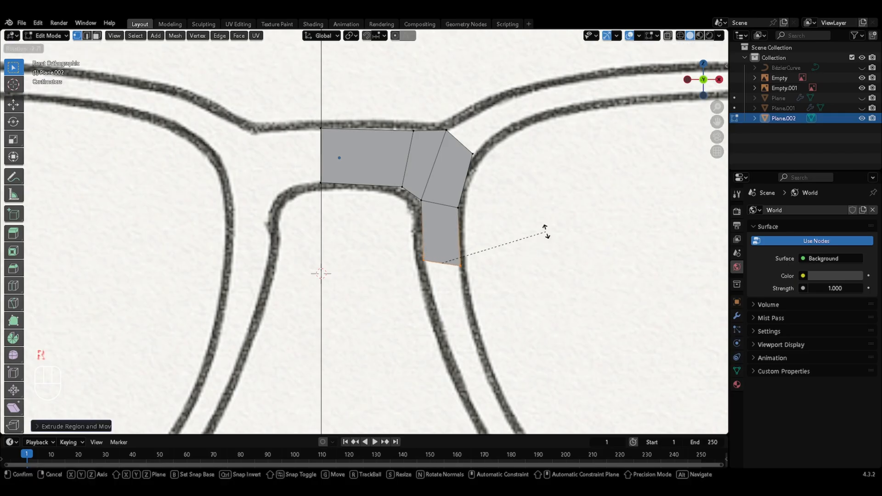
pyautogui.click(529, 144)
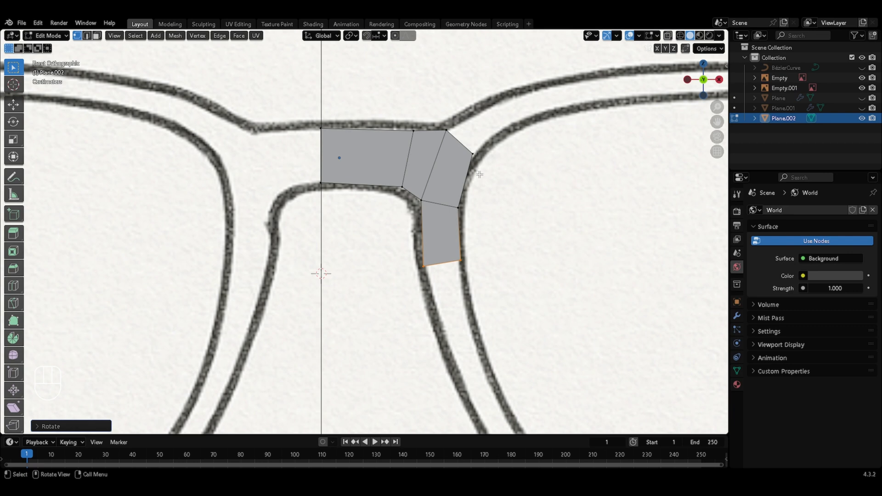
# Step: Extrude the end edge three more times down the right lens's inner rim, scaling each new edge to the rim's width
pyautogui.keyDown('shift'); pyautogui.moveTo(486, 368); pyautogui.dragTo(402, 246, button='middle'); pyautogui.keyUp('shift')
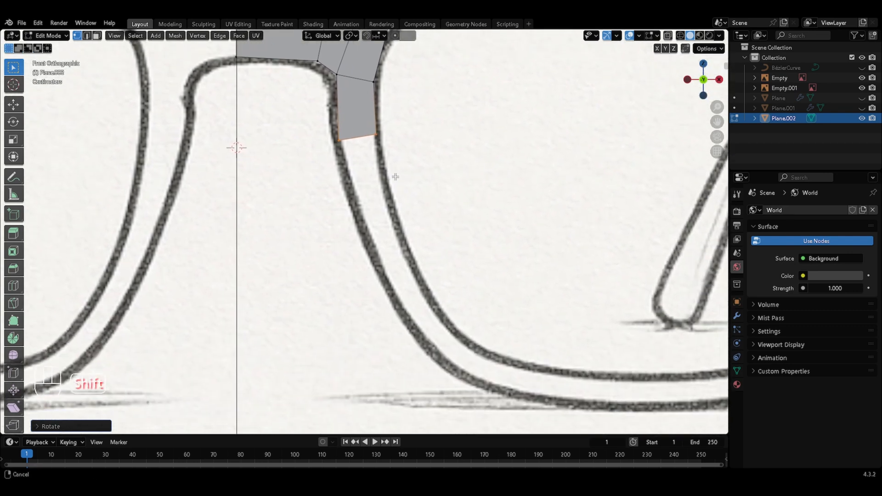
pyautogui.press('e')
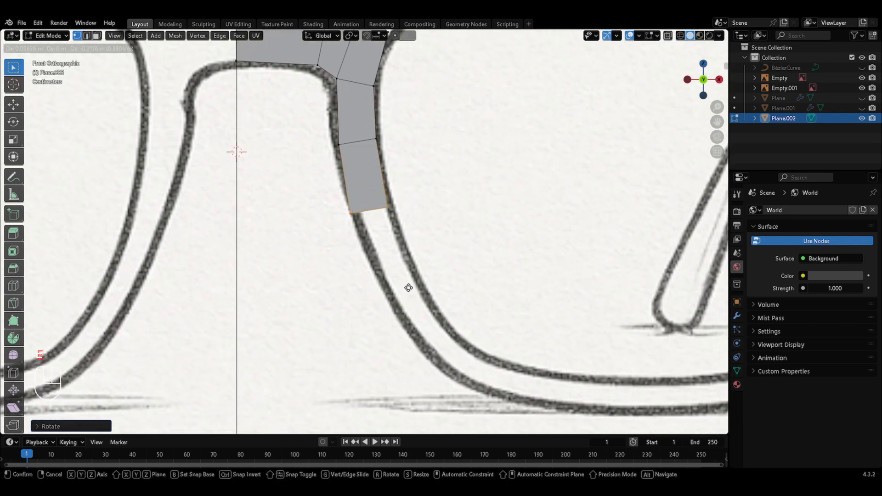
pyautogui.click(407, 287)
pyautogui.press('s')
pyautogui.click(447, 250)
pyautogui.press('e')
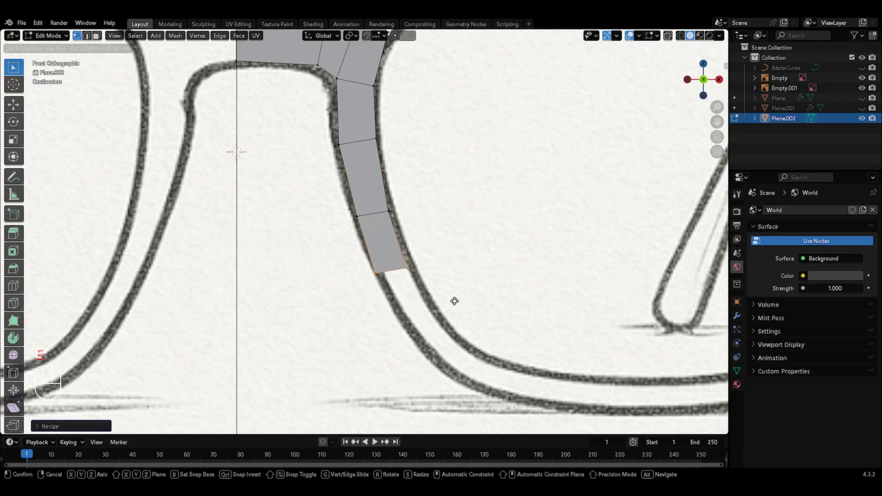
pyautogui.click(461, 308)
pyautogui.press('s')
pyautogui.click(476, 278)
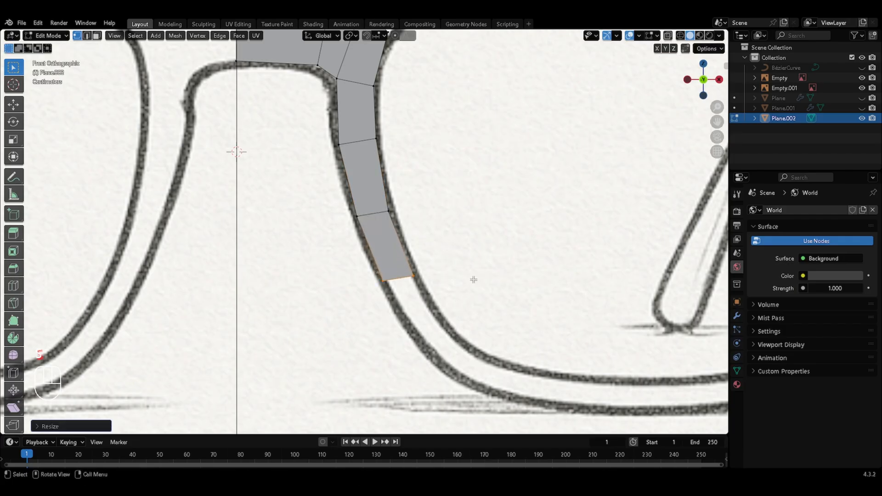
pyautogui.press('e')
pyautogui.click(492, 335)
pyautogui.press('s')
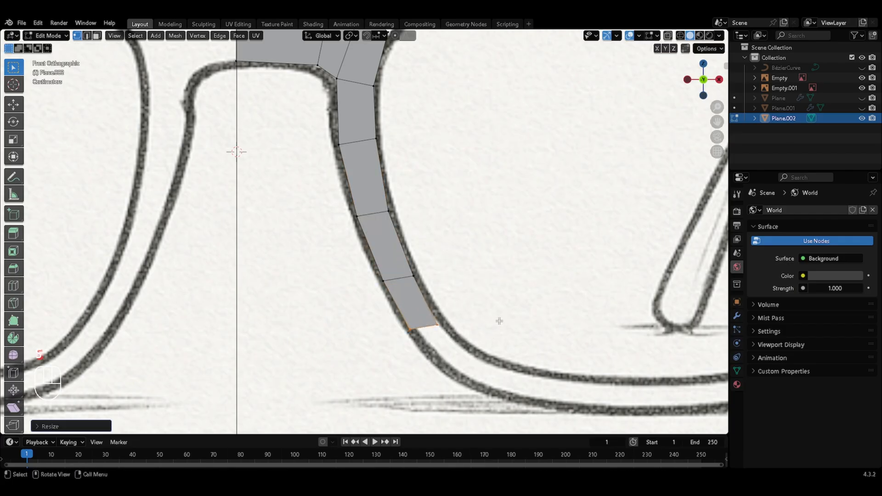
# Step: Rotate the strip's end edge square to the right lens's inner rim outline
pyautogui.click(501, 319)
pyautogui.press('r')
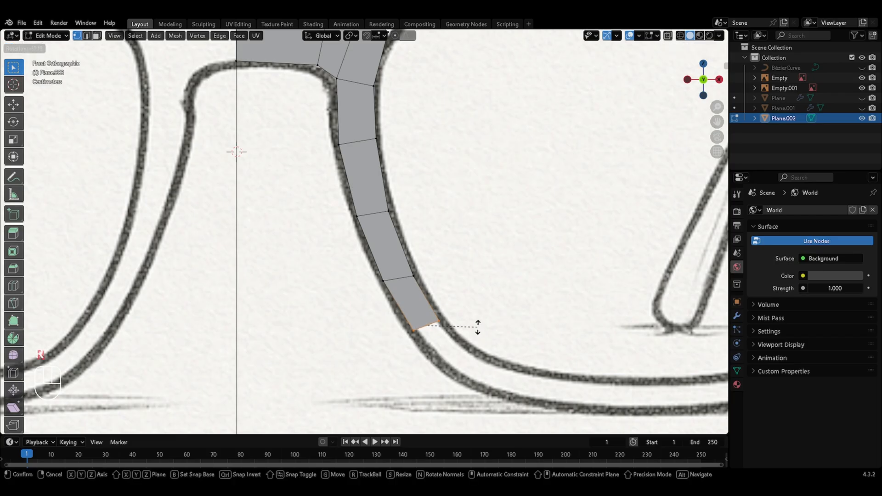
pyautogui.click(474, 328)
# Step: Extrude the end edge into the rim's lower nose-side bend, then rotate and move the new edge to fit the outline
pyautogui.press('e')
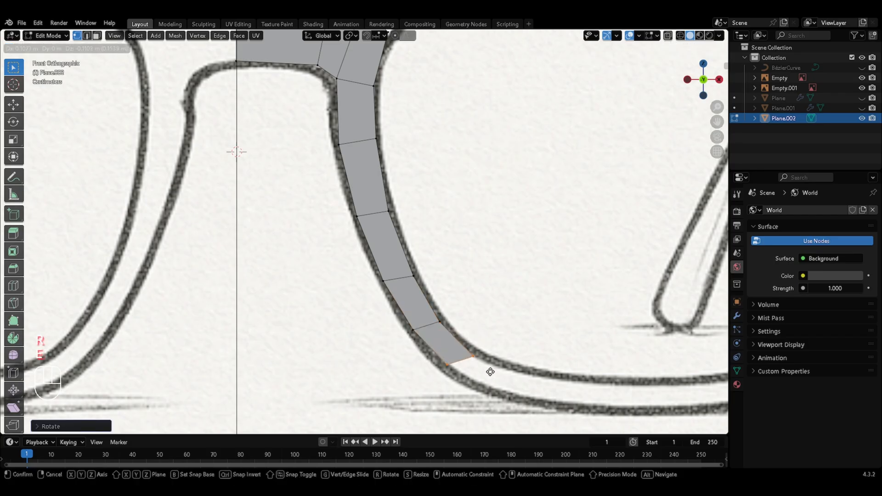
pyautogui.click(488, 370)
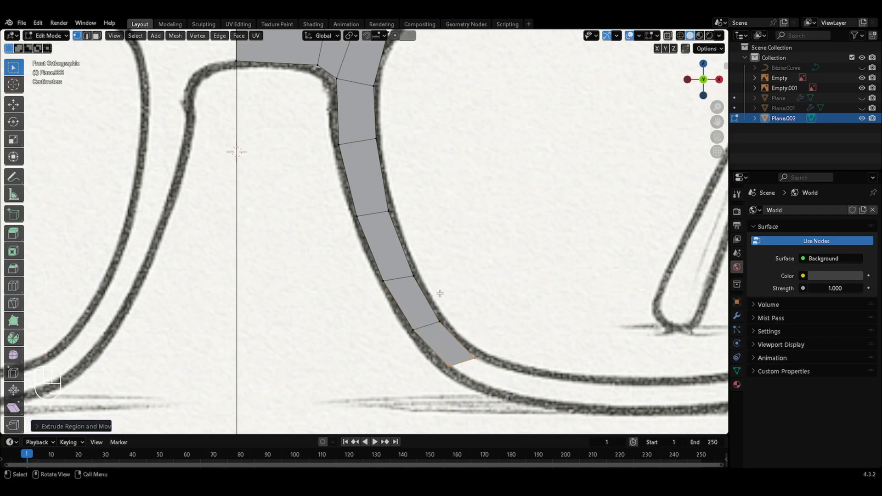
pyautogui.press('s')
pyautogui.click(508, 339)
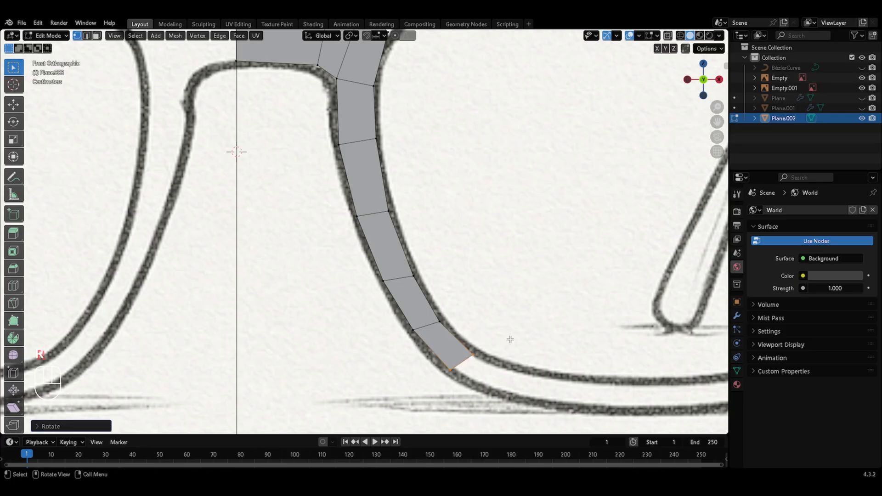
pyautogui.press('g')
pyautogui.click(517, 350)
# Step: Extrude the end edge around the bend to the start of the lower rim and rotate and move it onto the outline
pyautogui.press('e')
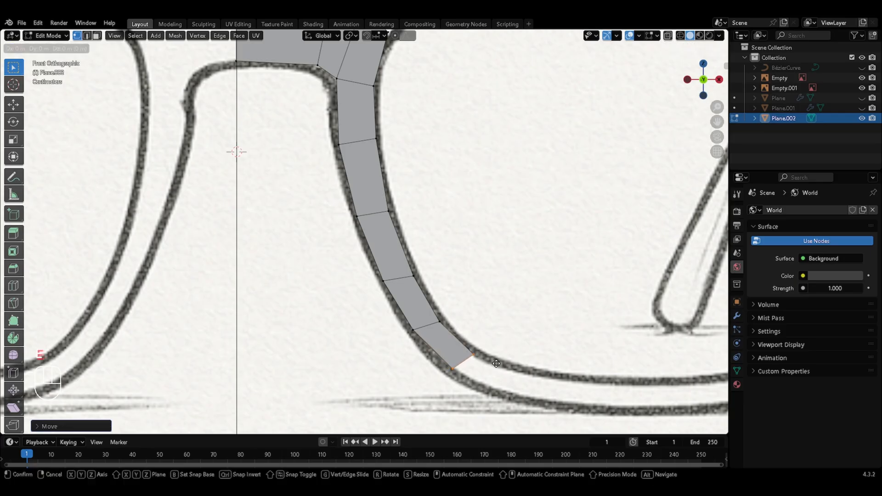
pyautogui.click(560, 388)
pyautogui.press('r')
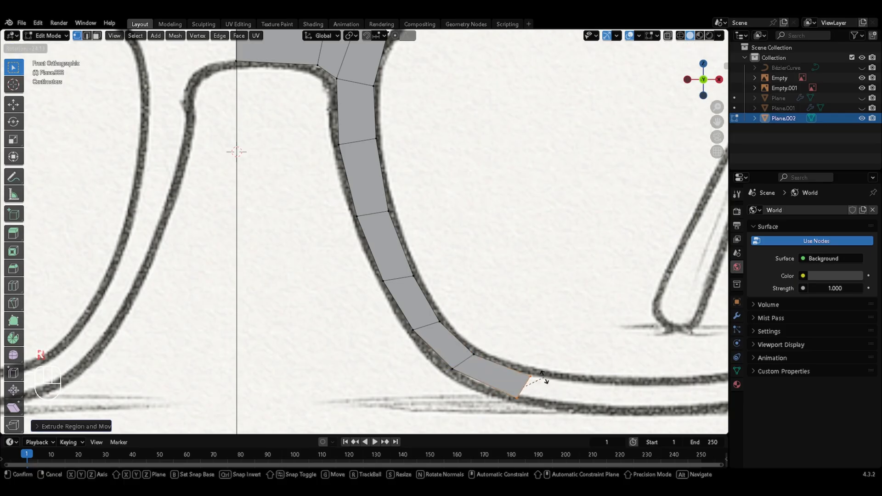
pyautogui.click(516, 394)
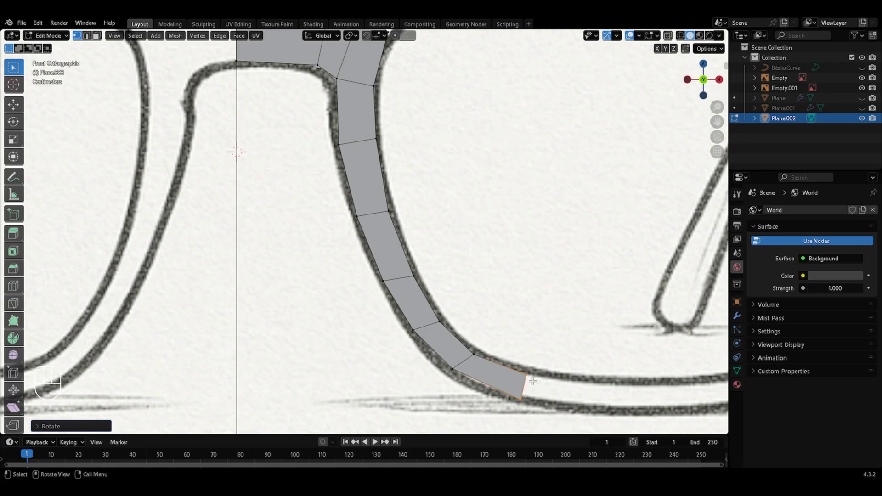
pyautogui.press('r')
pyautogui.click(558, 391)
pyautogui.press('g')
pyautogui.click(545, 394)
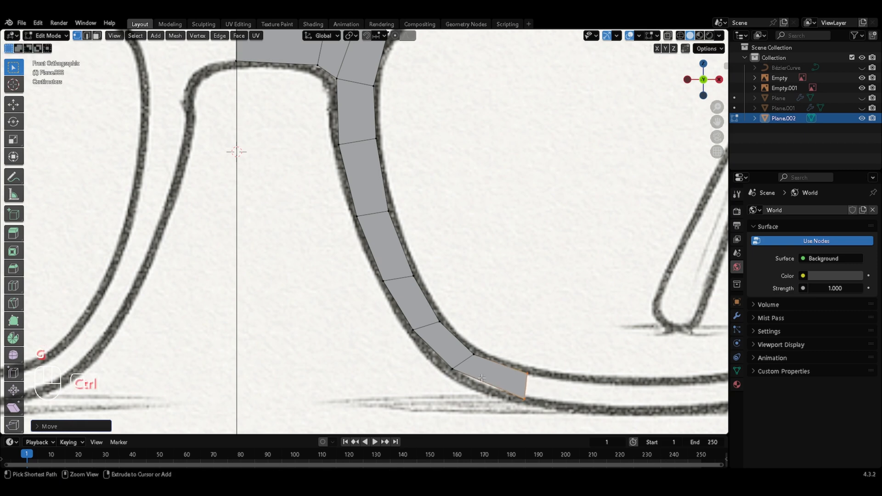
# Step: Add a loop cut across the newest bend segment and move the lower vertices of the cut and end edge onto the outline
pyautogui.hotkey('ctrl', 'r')
pyautogui.click(497, 374)
pyautogui.press('Escape')
pyautogui.press('g')
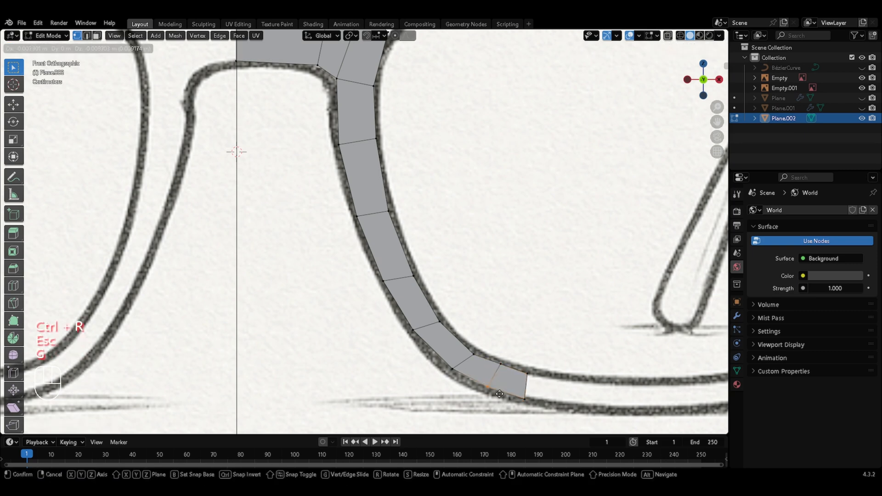
pyautogui.click(499, 394)
pyautogui.press('g')
pyautogui.click(534, 394)
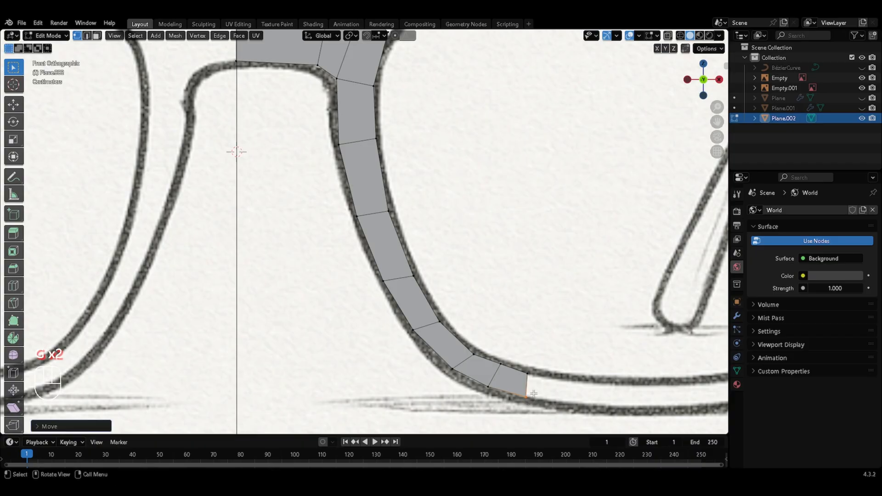
# Step: Extrude the end edge three times along the bottom of the right rim, keeping the last edge on the outline
pyautogui.keyDown('shift'); pyautogui.moveTo(533, 393); pyautogui.dragTo(381, 349, button='middle'); pyautogui.keyUp('shift')
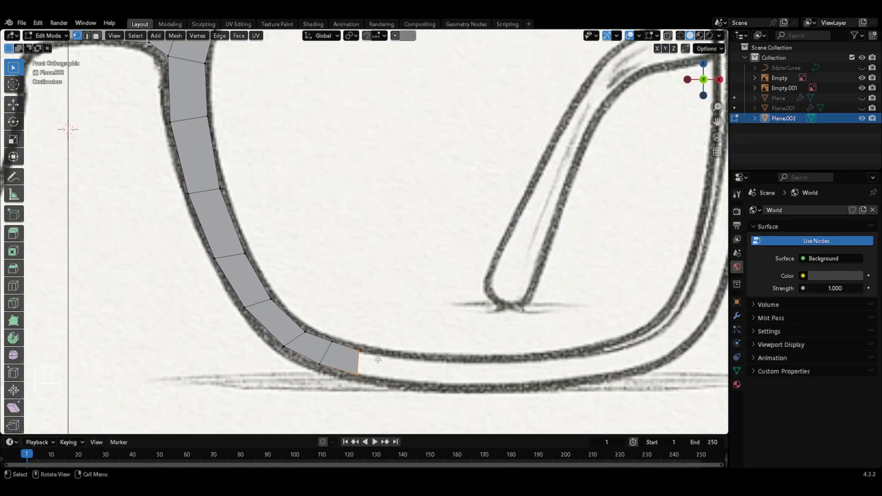
pyautogui.press('e')
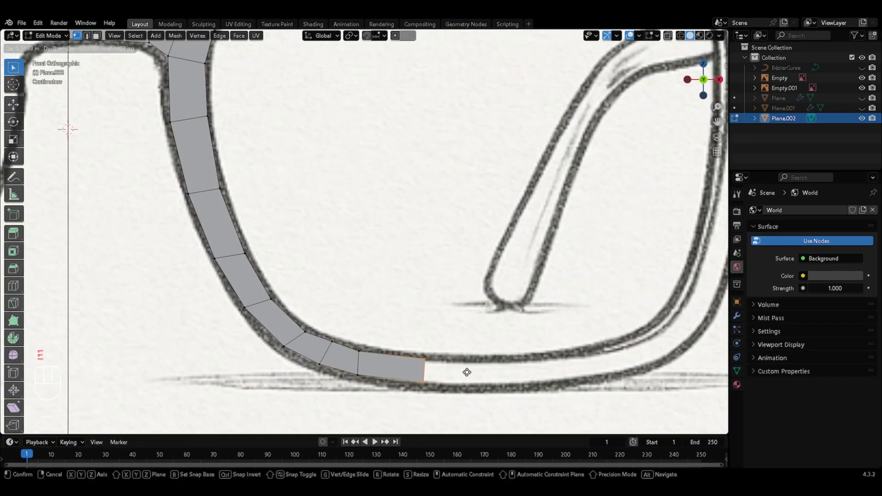
pyautogui.click(468, 374)
pyautogui.press('e')
pyautogui.click(529, 377)
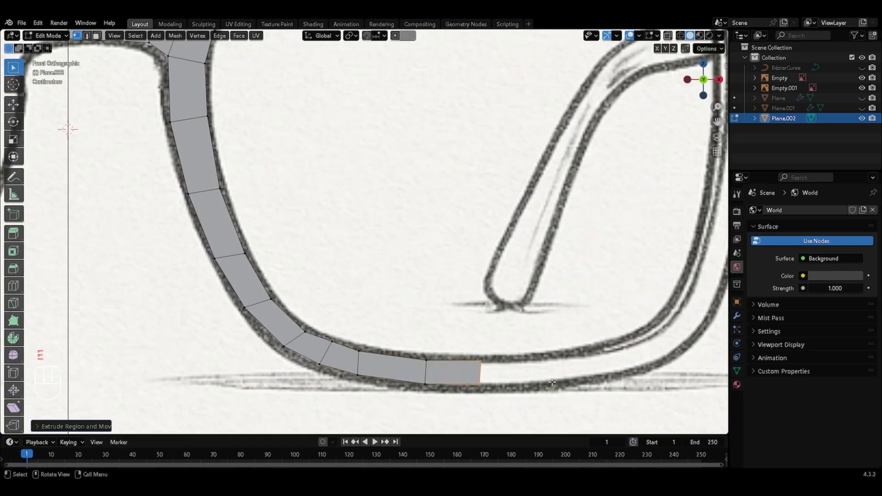
pyautogui.press('e')
pyautogui.click(628, 373)
pyautogui.press('g')
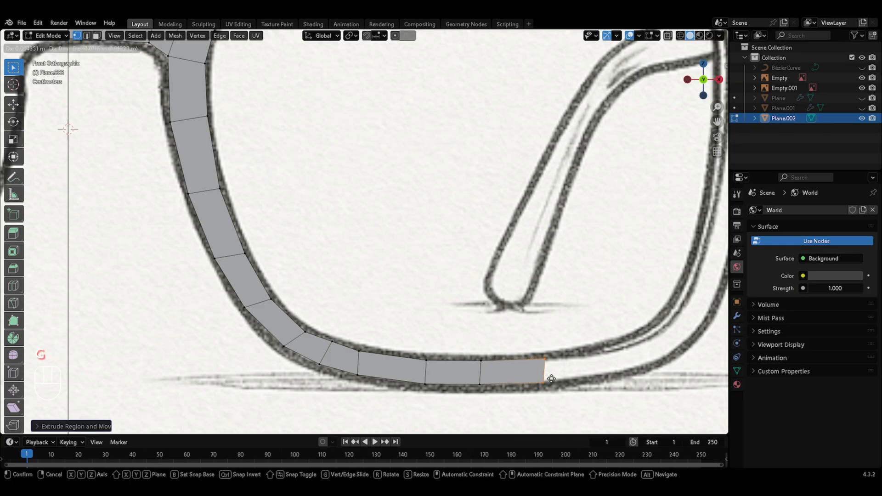
pyautogui.click(551, 378)
# Step: Extrude two segments toward the rim's outer lower corner, rotating the first end edge and moving the second's lower vertex onto the outline
pyautogui.press('e')
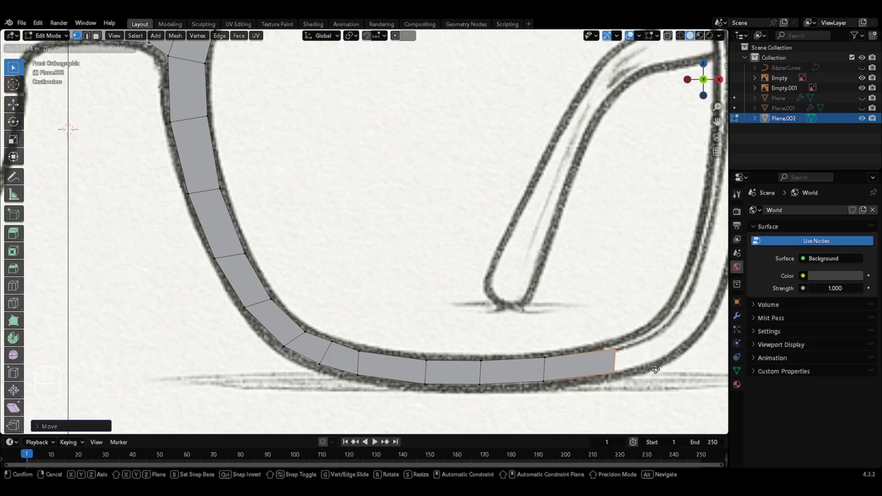
pyautogui.click(655, 368)
pyautogui.press('r')
pyautogui.click(639, 346)
pyautogui.press('e')
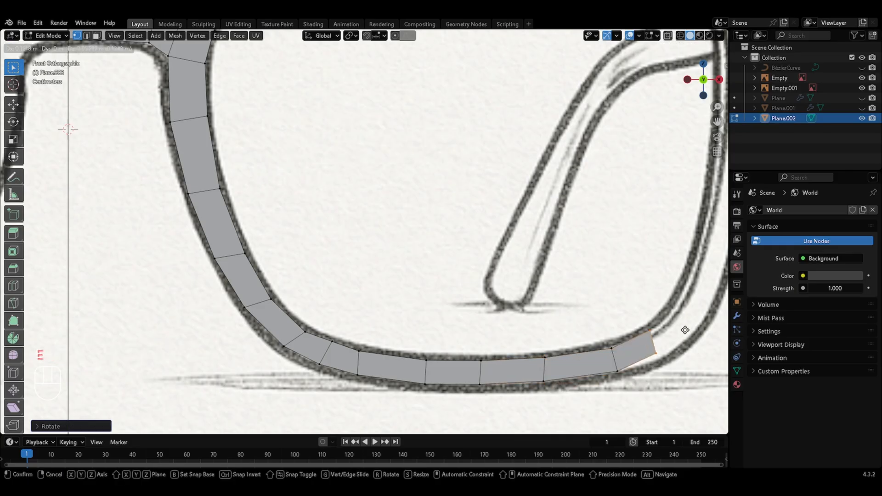
pyautogui.click(687, 334)
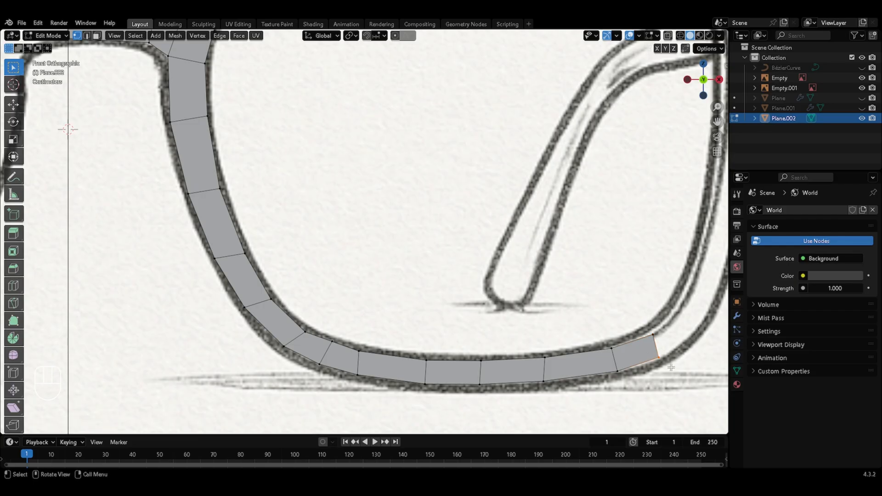
pyautogui.press('g')
pyautogui.click(662, 340)
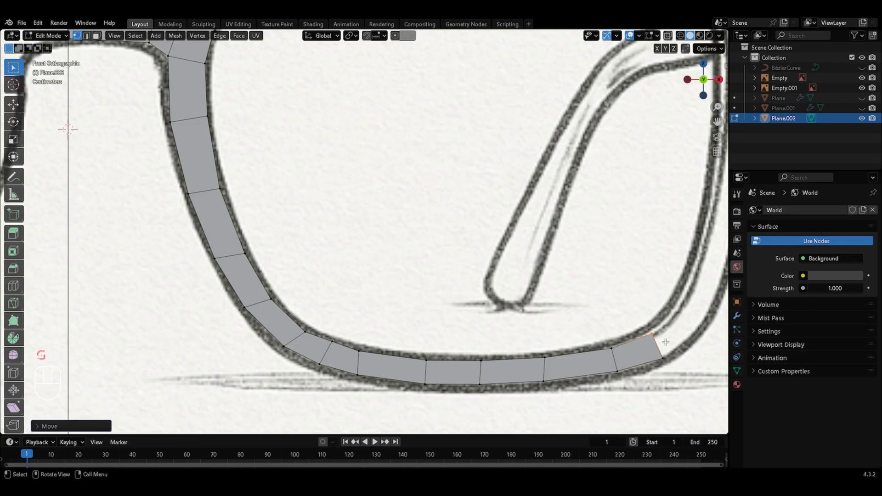
# Step: Extrude the end edge up around the outer lower corner and move its outer vertex onto the outline
pyautogui.keyDown('shift'); pyautogui.moveTo(636, 246); pyautogui.dragTo(460, 306, button='middle'); pyautogui.keyUp('shift')
pyautogui.moveTo(468, 383); pyautogui.dragTo(500, 434)
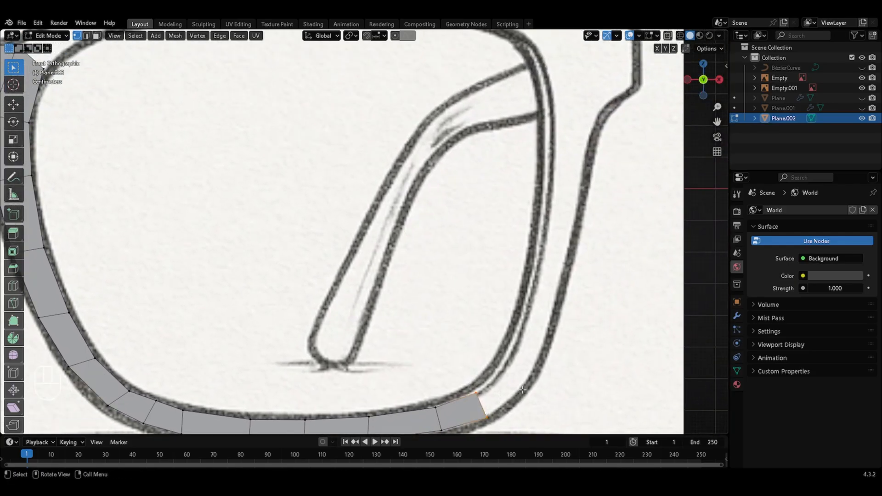
pyautogui.press('e')
pyautogui.click(575, 364)
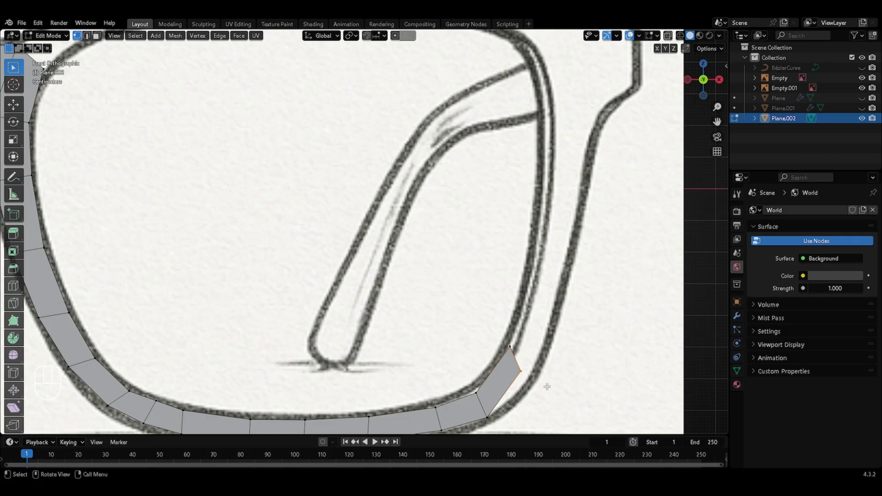
pyautogui.press('g')
pyautogui.click(533, 387)
# Step: Add a loop cut across the outer lower corner face and move its outer vertex onto the curve
pyautogui.hotkey('ctrl', 'r')
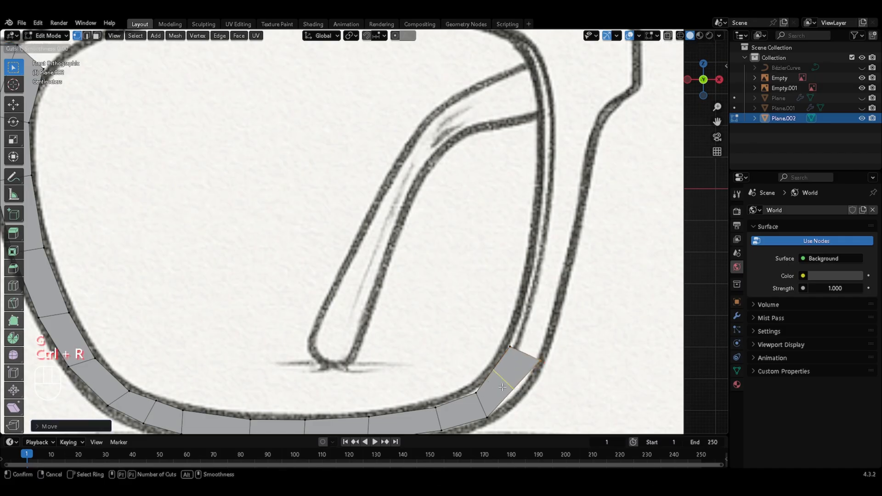
pyautogui.doubleClick(490, 386)
pyautogui.click(523, 394)
pyautogui.press('g')
pyautogui.click(532, 394)
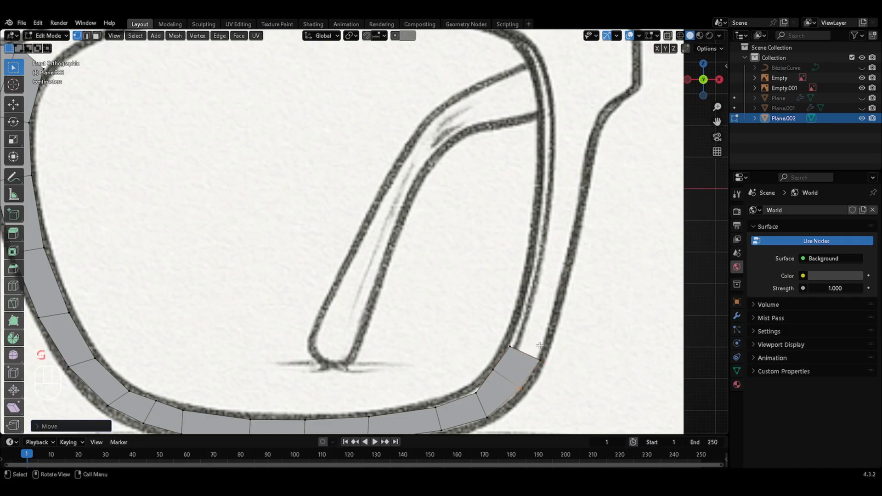
# Step: Extrude the end edge twice up the outer side of the right rim
pyautogui.moveTo(507, 337); pyautogui.dragTo(558, 363)
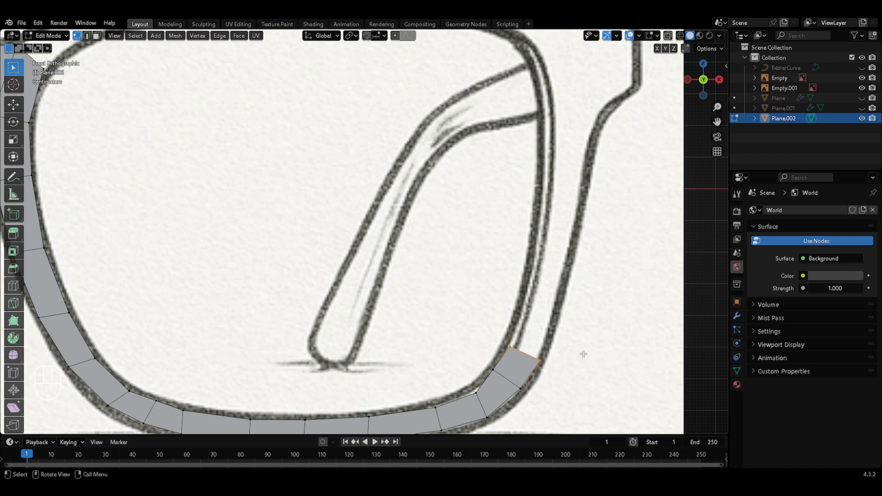
pyautogui.press('e')
pyautogui.click(614, 265)
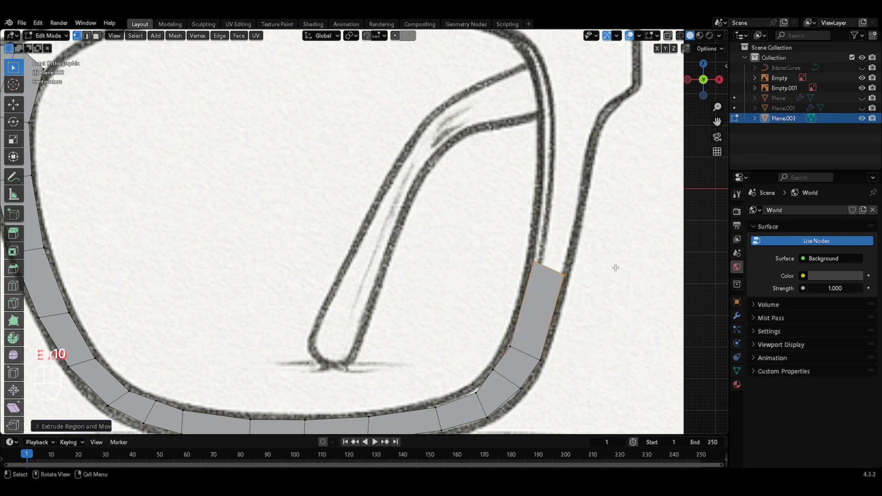
pyautogui.press('e')
pyautogui.click(633, 166)
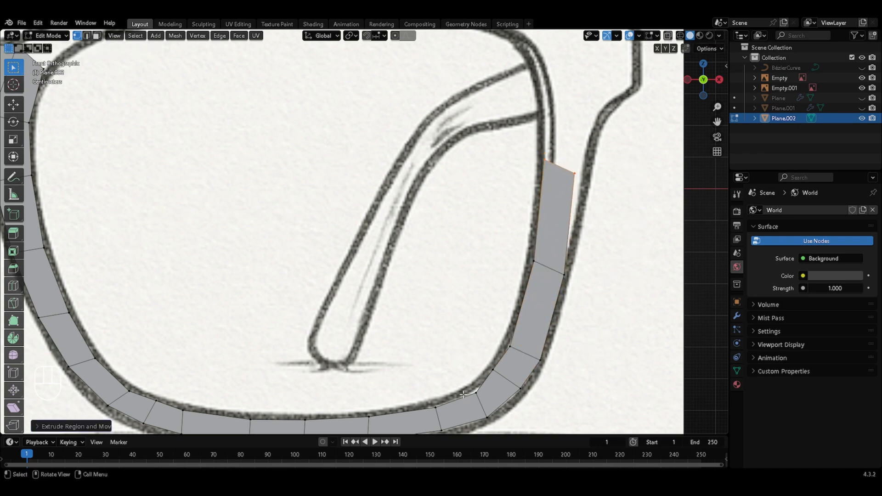
# Step: Move the inner vertex at the lower corner and the outer vertex of the upper end edge onto the outline
pyautogui.click(493, 401)
pyautogui.press('g')
pyautogui.click(490, 396)
pyautogui.moveTo(566, 162); pyautogui.dragTo(581, 187)
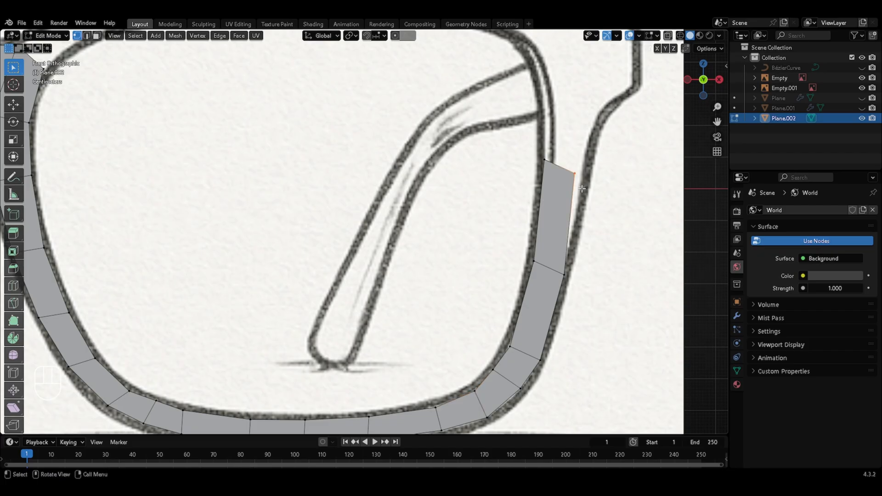
pyautogui.press('g')
pyautogui.click(592, 189)
# Step: Extrude the top edge up the outer rim and move its outer vertex to the lower corner of the hinge projection
pyautogui.keyDown('shift'); pyautogui.moveTo(592, 190); pyautogui.dragTo(555, 313, button='middle'); pyautogui.keyUp('shift')
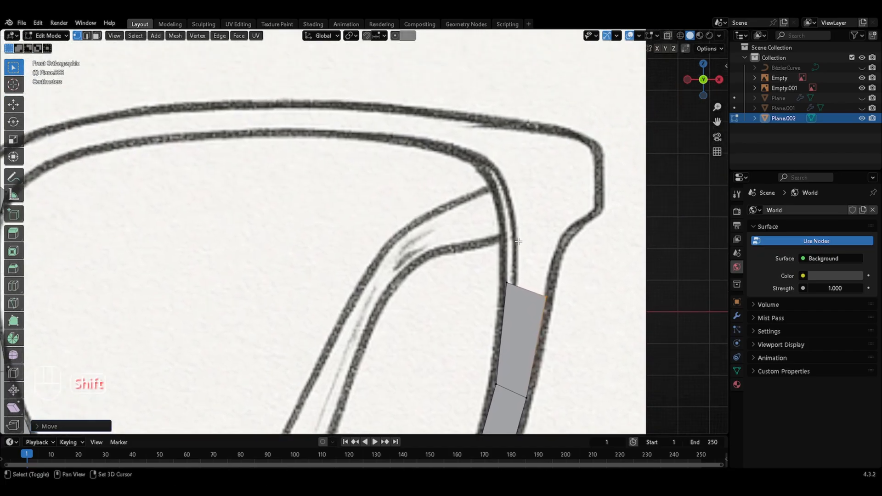
pyautogui.moveTo(494, 269); pyautogui.dragTo(582, 334)
pyautogui.press('e')
pyautogui.click(595, 248)
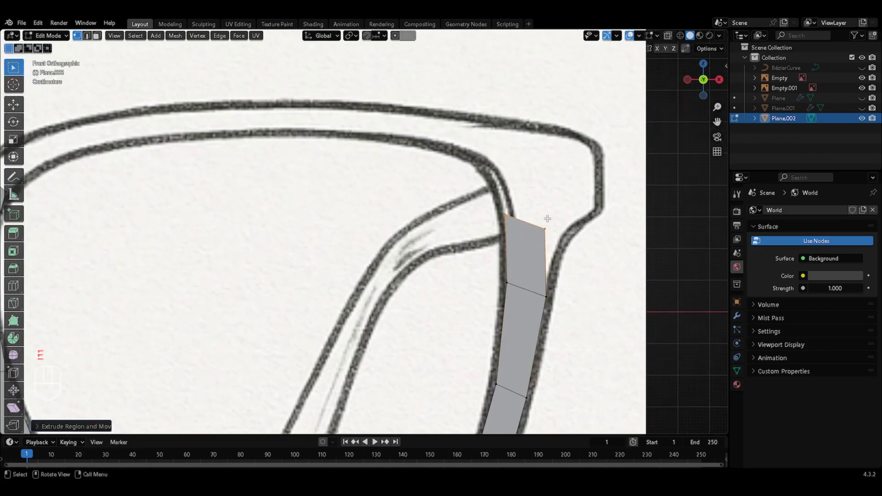
pyautogui.moveTo(536, 215); pyautogui.dragTo(561, 247)
pyautogui.press('g')
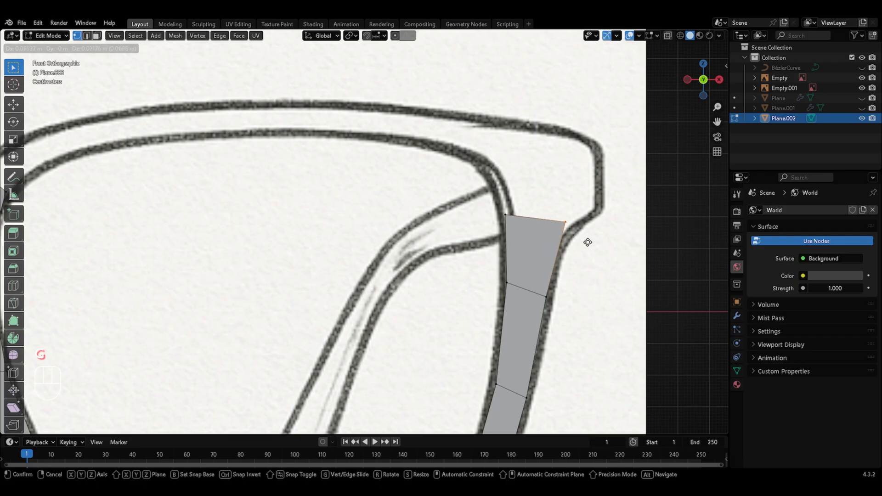
pyautogui.click(611, 200)
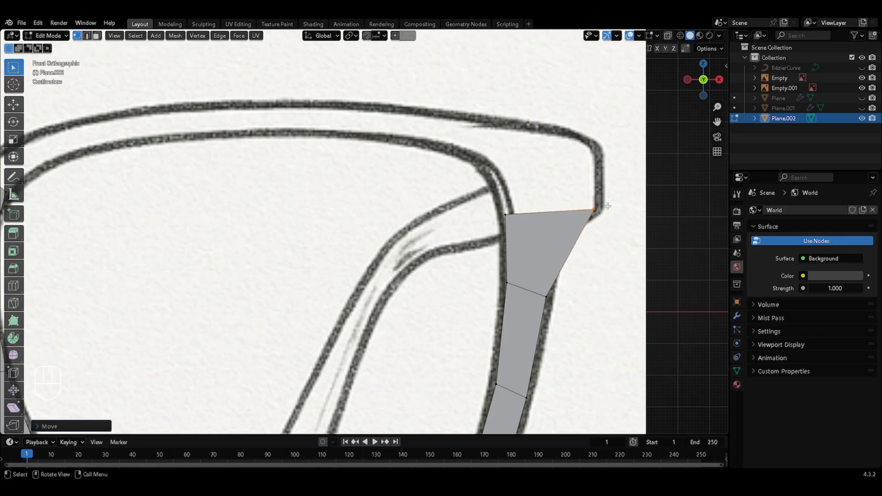
# Step: Add a loop cut across the flared face and move its outer vertex onto the bend below the hinge projection
pyautogui.hotkey('ctrl', 'r')
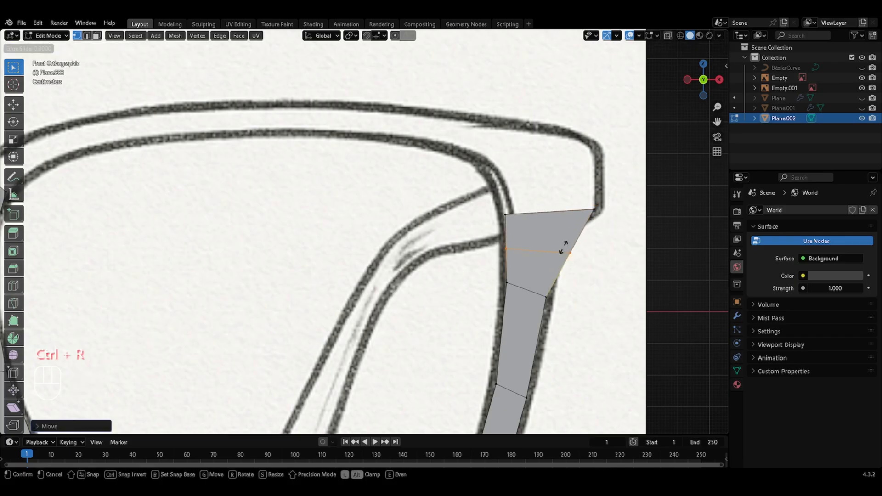
pyautogui.click(569, 250)
pyautogui.press('Escape')
pyautogui.press('g')
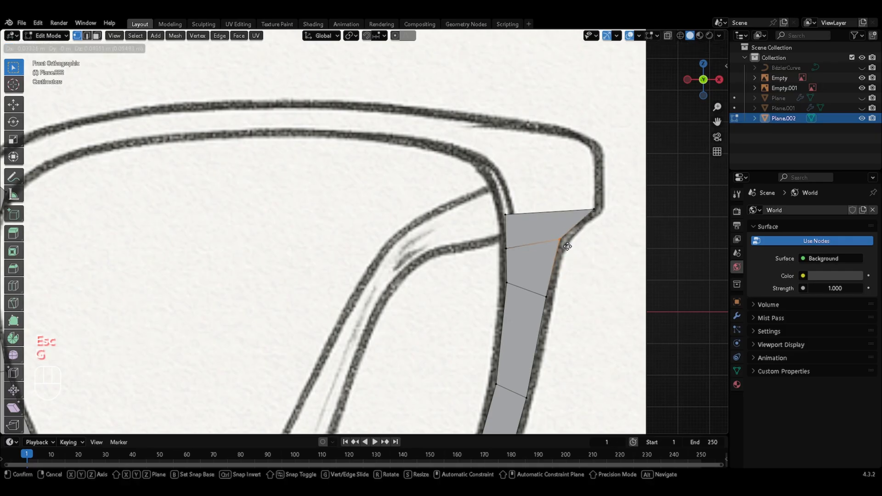
pyautogui.click(572, 239)
# Step: Extrude the top edge up through the hinge projection to near the frame's upper outer corner
pyautogui.moveTo(495, 197); pyautogui.dragTo(618, 216)
pyautogui.press('e')
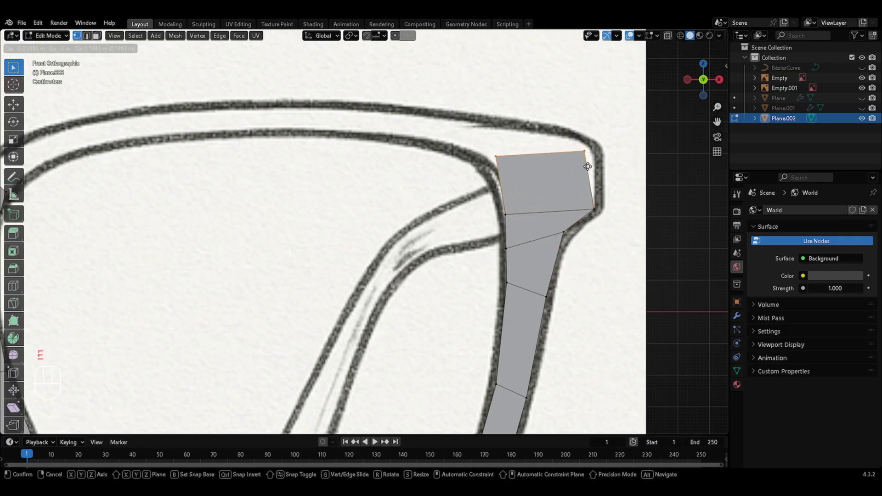
pyautogui.click(597, 167)
# Step: Add a loop cut across the top face and move its inner vertex and the upper inner vertex onto the lens opening's curved corner
pyautogui.hotkey('ctrl', 'r')
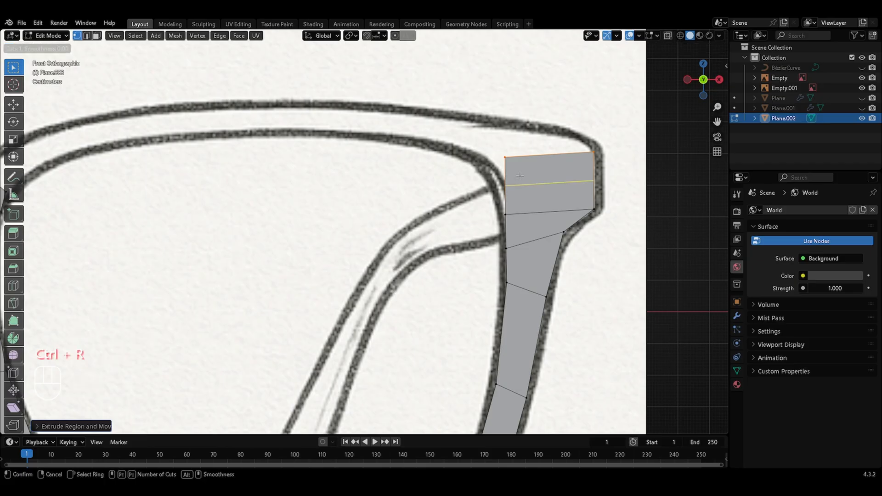
pyautogui.click(519, 177)
pyautogui.click(519, 167)
pyautogui.click(506, 177)
pyautogui.press('g')
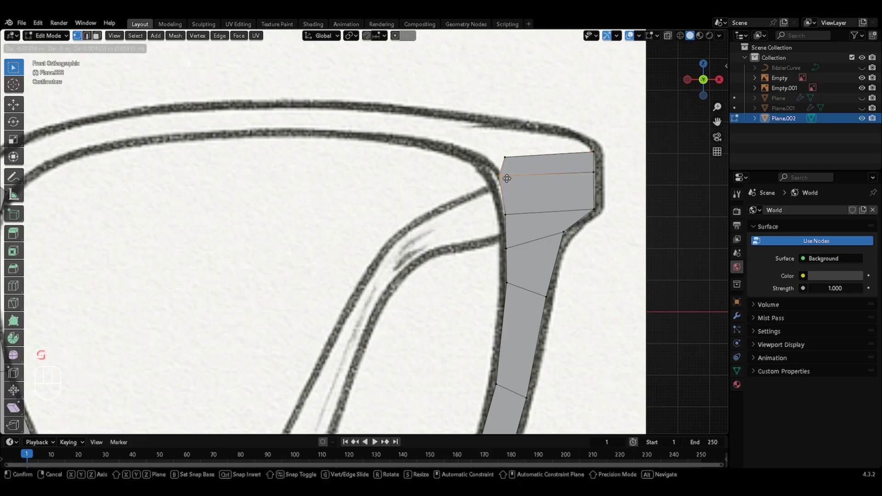
pyautogui.click(491, 170)
pyautogui.click(504, 157)
pyautogui.press('g')
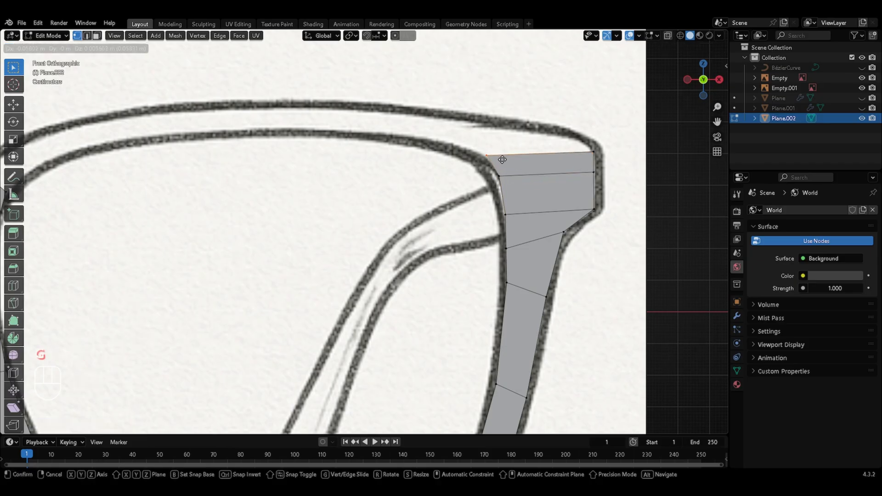
pyautogui.click(500, 161)
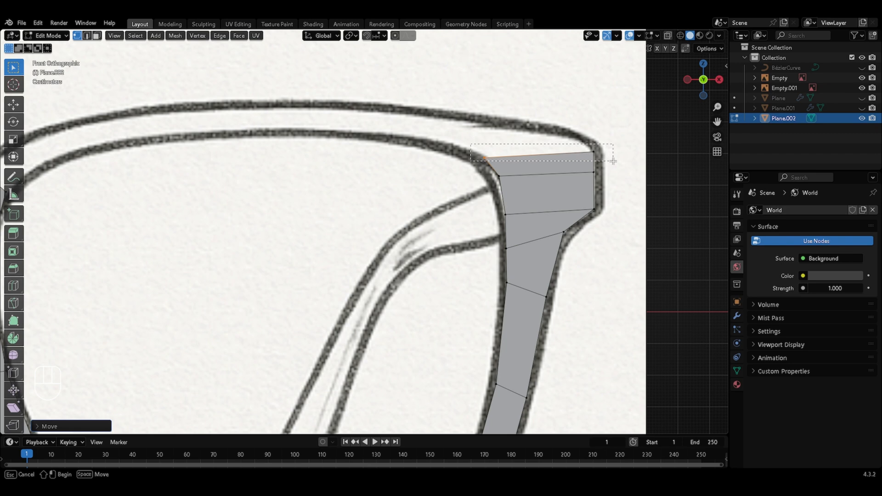
# Step: Extrude the top edge straight up along Z to the frame's upper outline and move its outer vertex onto the rounded outer corner
pyautogui.click(581, 152)
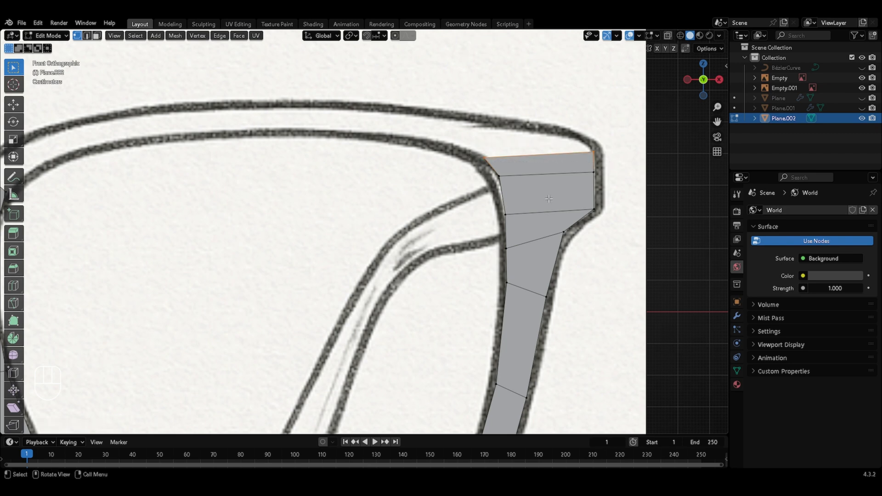
pyautogui.press('e')
pyautogui.press('z')
pyautogui.click(549, 157)
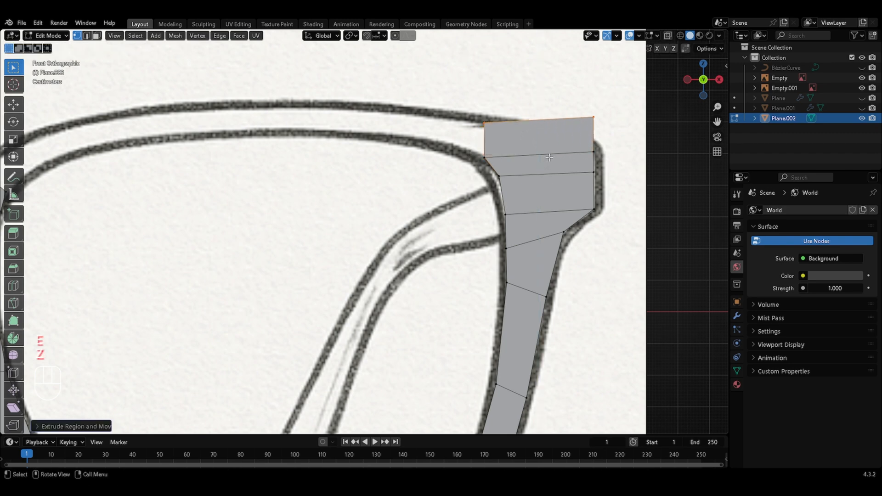
pyautogui.click(589, 117)
pyautogui.press('e')
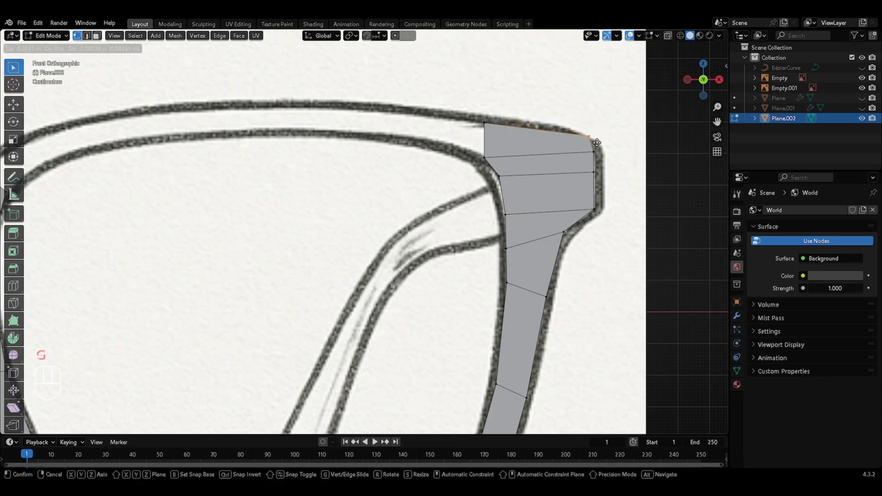
# Step: Extrude the new face's inner side edge toward the bridge along the upper rim and scale it to the rim's width
pyautogui.click(442, 170)
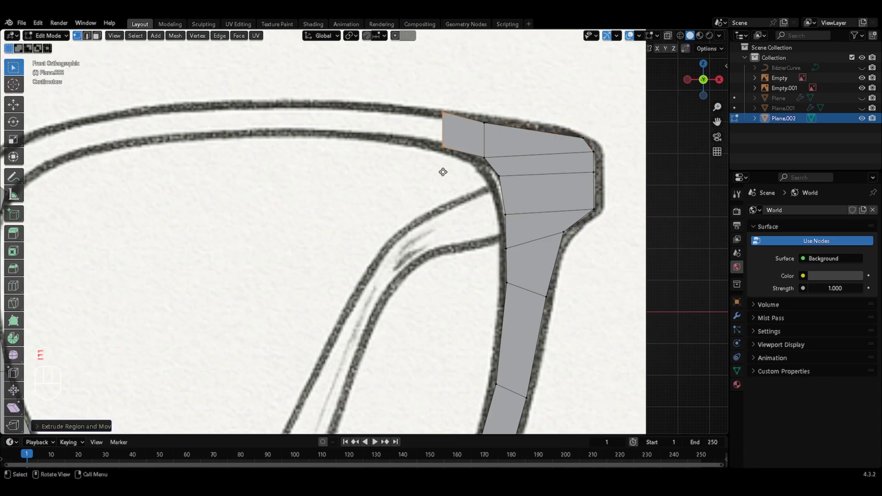
pyautogui.press('s')
pyautogui.click(459, 173)
# Step: Extrude the end edge four more times toward the bridge, following the arch of the upper rim
pyautogui.press('shift')
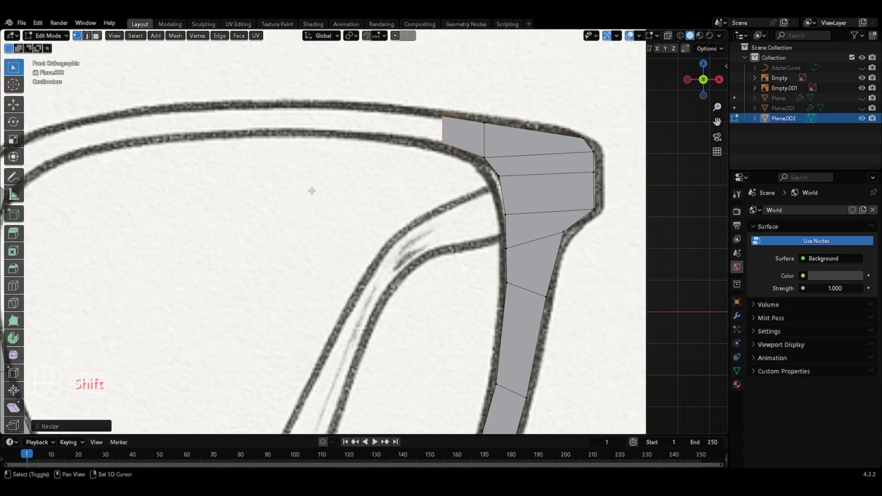
pyautogui.keyDown('shift'); pyautogui.moveTo(314, 195); pyautogui.dragTo(487, 199, button='middle'); pyautogui.keyUp('shift')
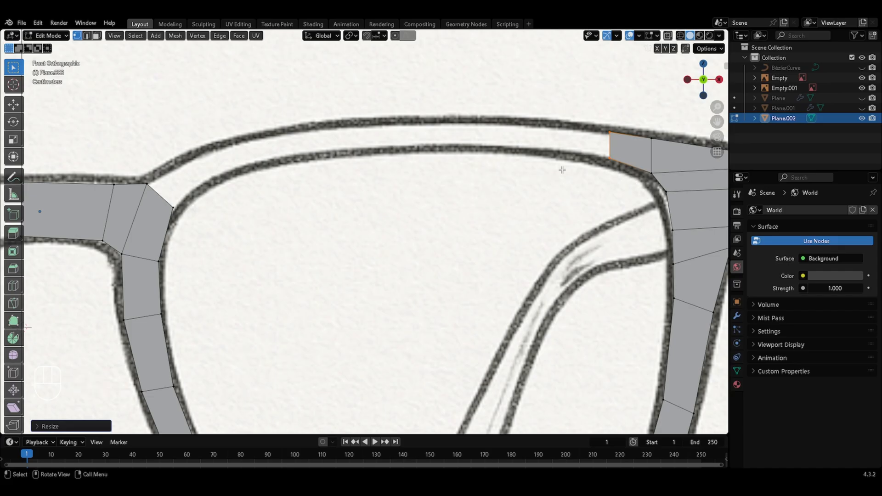
pyautogui.press('e')
pyautogui.click(506, 168)
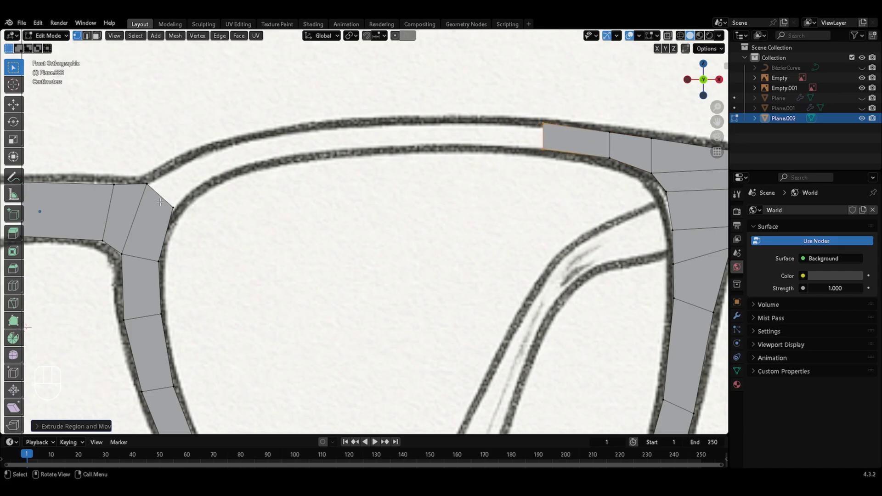
pyautogui.press('e')
pyautogui.click(462, 132)
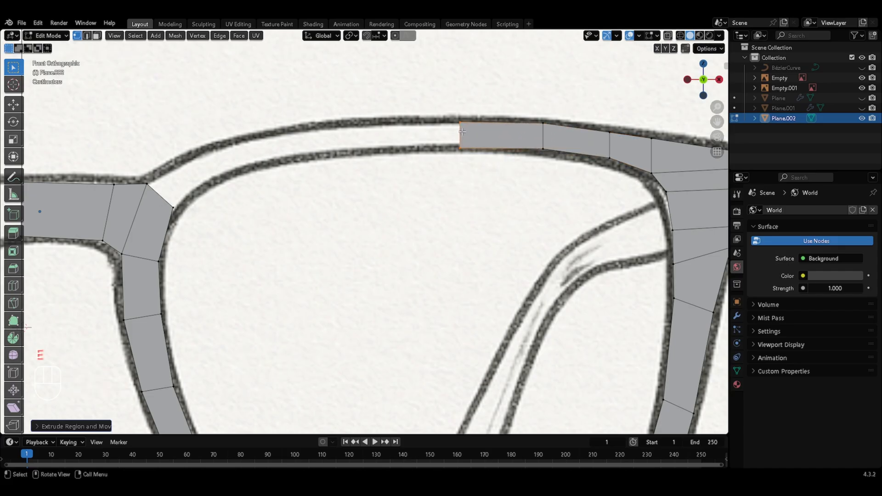
pyautogui.press('e')
pyautogui.click(352, 147)
pyautogui.press('e')
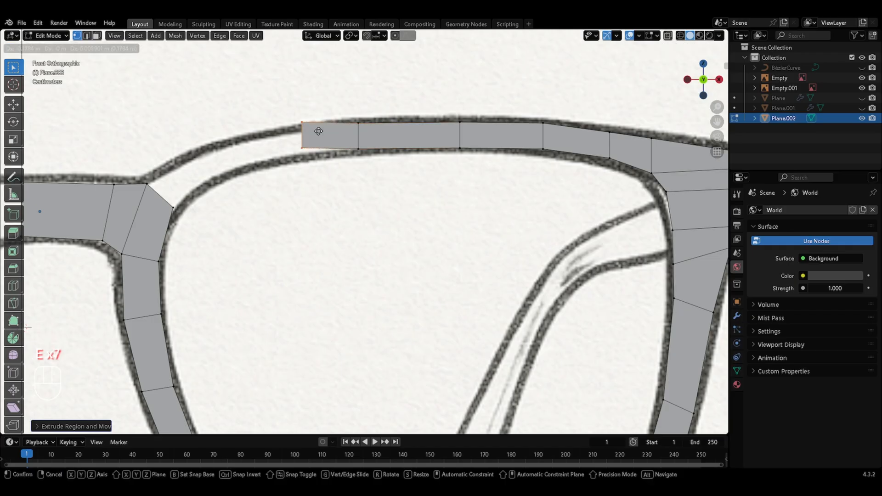
pyautogui.click(289, 155)
# Step: Extrude the end edge down the rim's curve, rotate it perpendicular to the outline, and extrude once more close to the bridge
pyautogui.press('e')
pyautogui.click(213, 165)
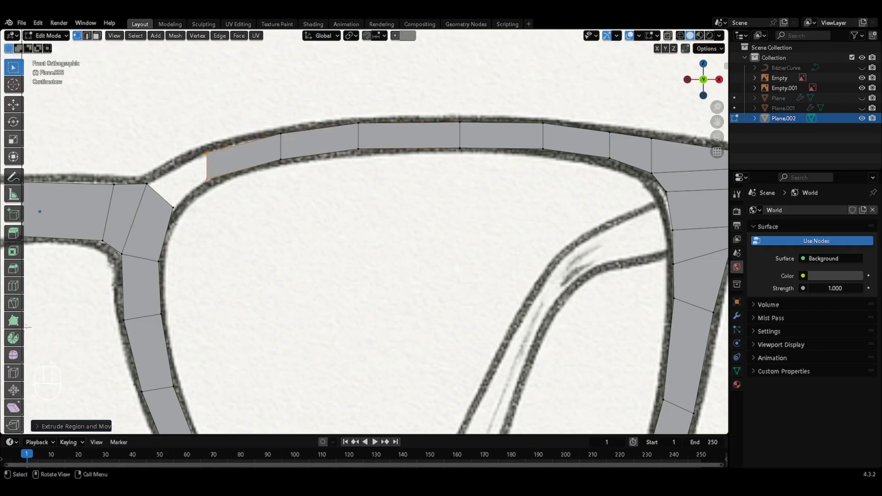
pyautogui.press('r')
pyautogui.click(236, 152)
pyautogui.press('e')
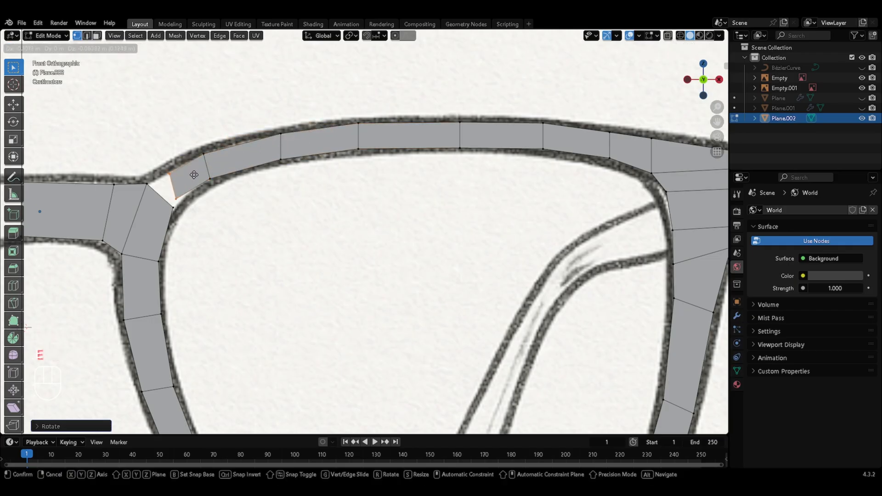
pyautogui.click(195, 177)
# Step: Merge the two end vertices of the upper rim with the matching bridge corner vertices at center to close the gap
pyautogui.keyDown('shift'); pyautogui.moveTo(196, 176); pyautogui.dragTo(274, 163, button='middle'); pyautogui.keyUp('shift')
pyautogui.keyDown('shift'); pyautogui.moveTo(158, 138); pyautogui.dragTo(364, 159, button='middle'); pyautogui.keyUp('shift')
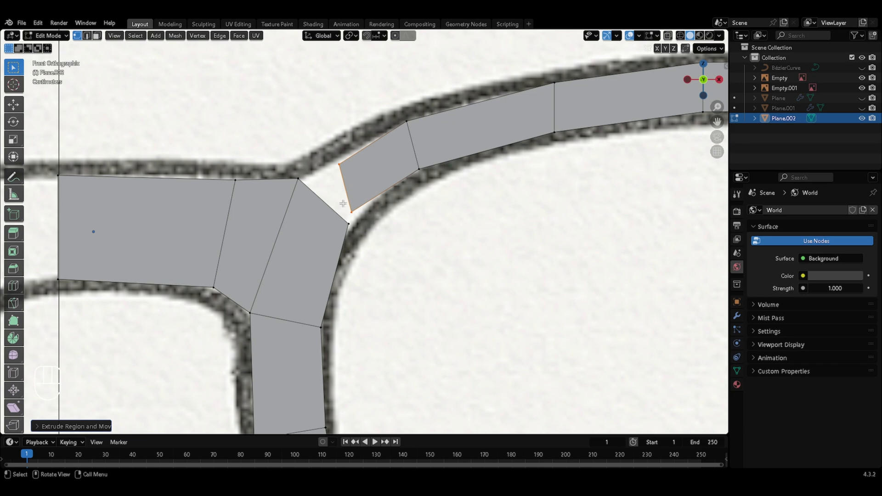
pyautogui.keyDown('shift'); pyautogui.click(351, 225); pyautogui.keyUp('shift')
pyautogui.press('m')
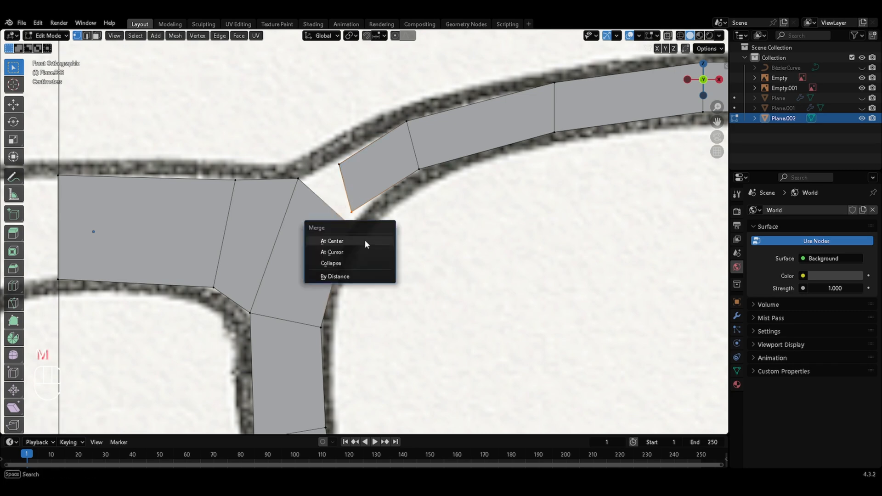
pyautogui.click(360, 239)
pyautogui.click(299, 178)
pyautogui.keyDown('shift'); pyautogui.click(340, 165); pyautogui.keyUp('shift')
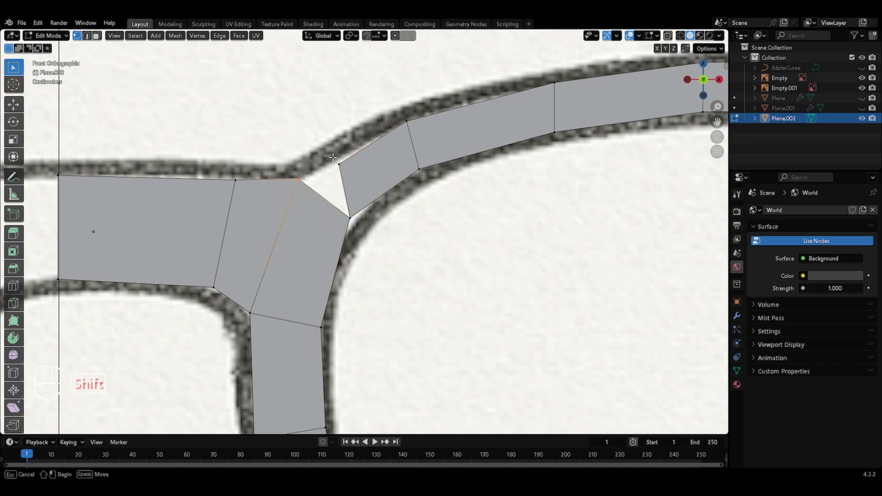
pyautogui.press('m')
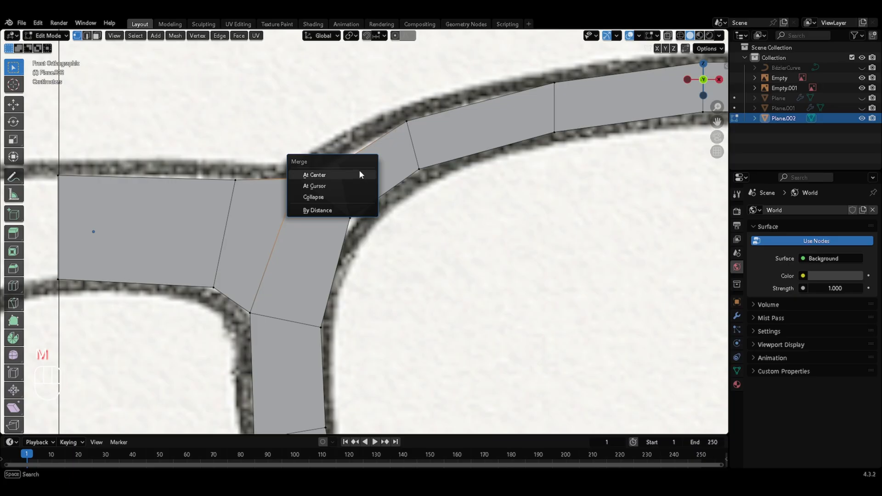
pyautogui.click(361, 175)
# Step: Adjust the inner vertex beside the hinge projection to follow the lens opening's outline, and leave mesh editing
pyautogui.scroll(-8, 358, 228)
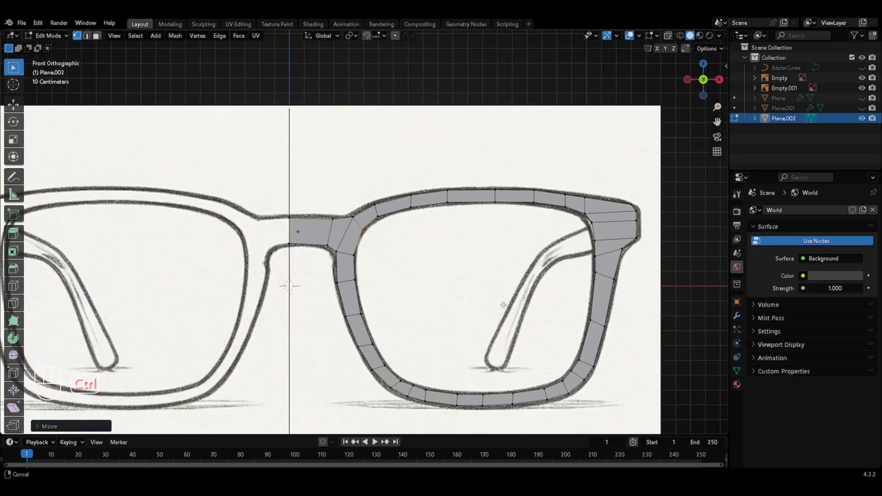
pyautogui.click(557, 226)
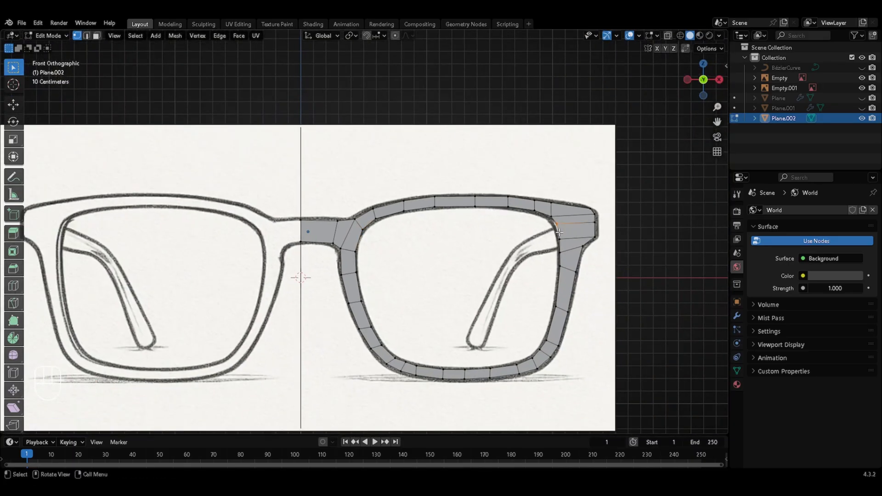
pyautogui.press('g')
pyautogui.click(561, 229)
pyautogui.press('Tab')
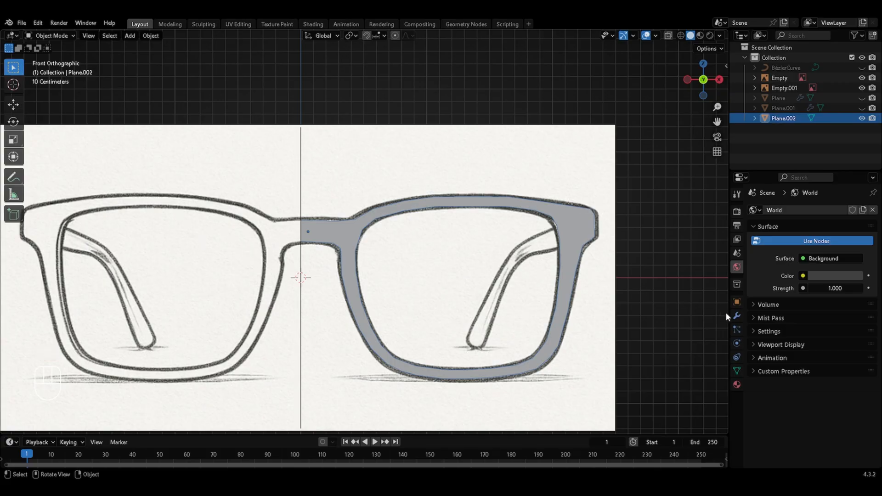
# Step: Add a Mirror modifier to the traced half frame
pyautogui.click(737, 316)
pyautogui.click(816, 209)
pyautogui.moveTo(758, 246)
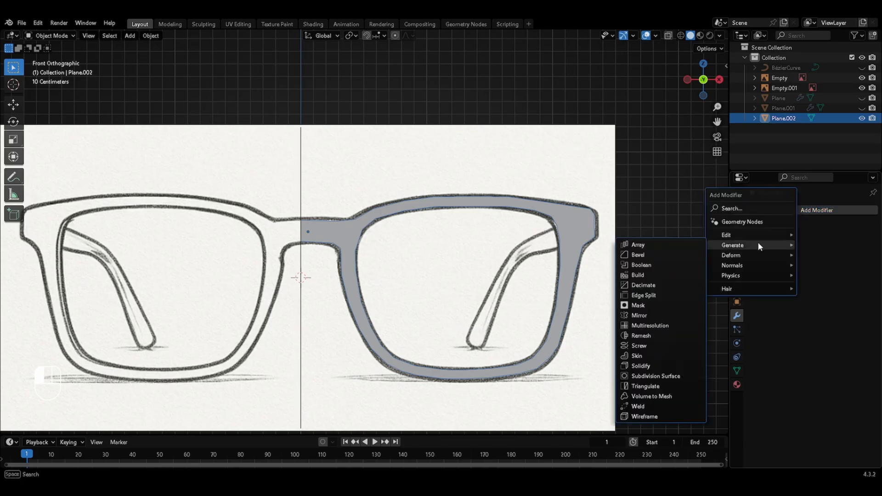
pyautogui.click(666, 315)
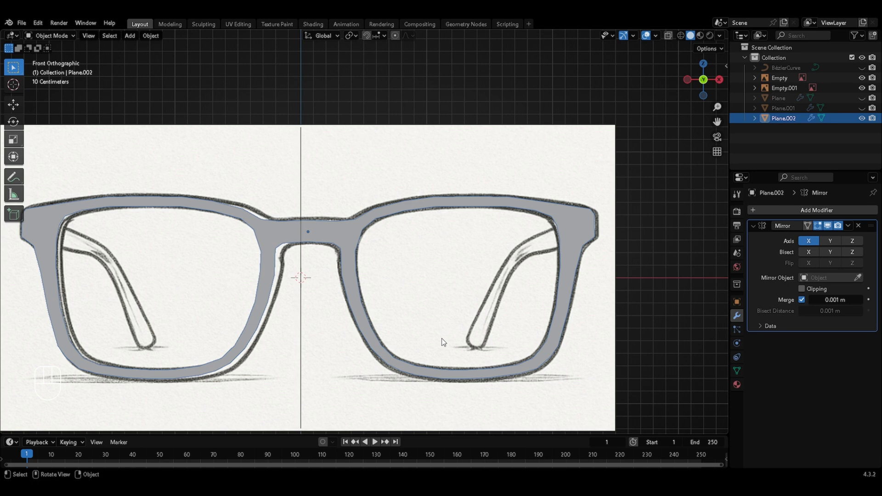
pyautogui.press('s')
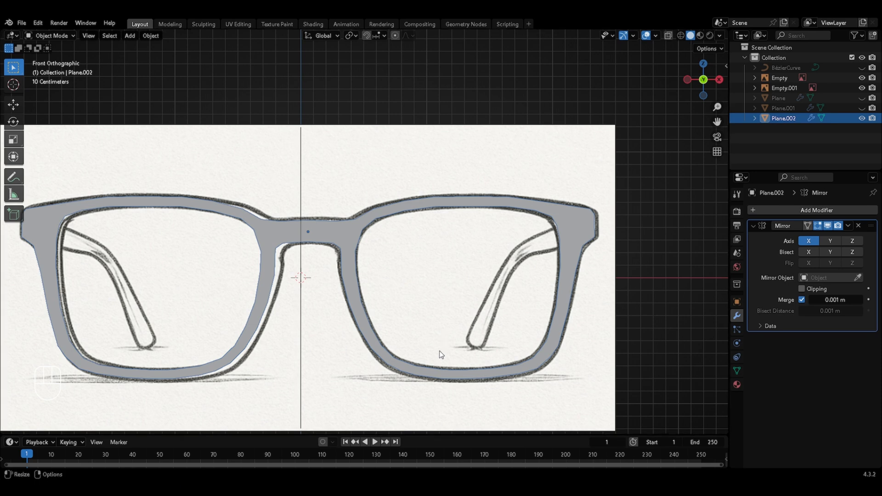
pyautogui.press('Escape')
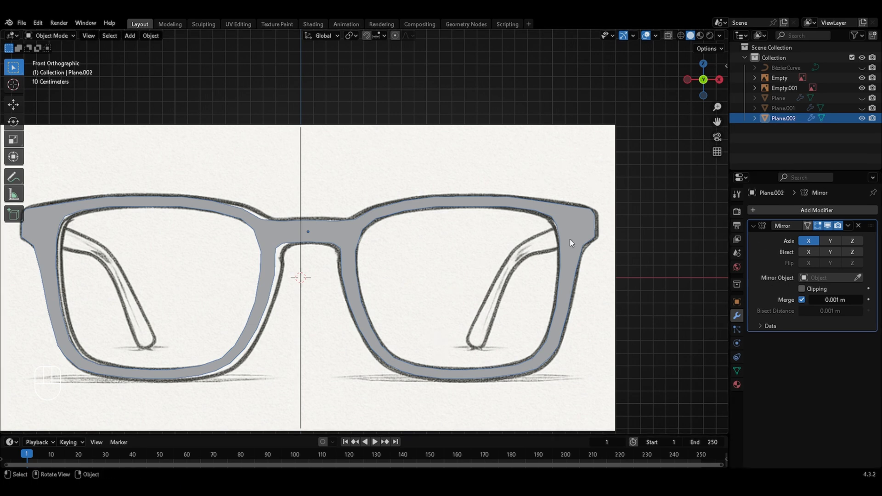
pyautogui.press('Escape')
# Step: Move the whole half-frame mesh along X toward the bridge until its bridge end crosses the mirror plane
pyautogui.press('Tab')
pyautogui.press('a')
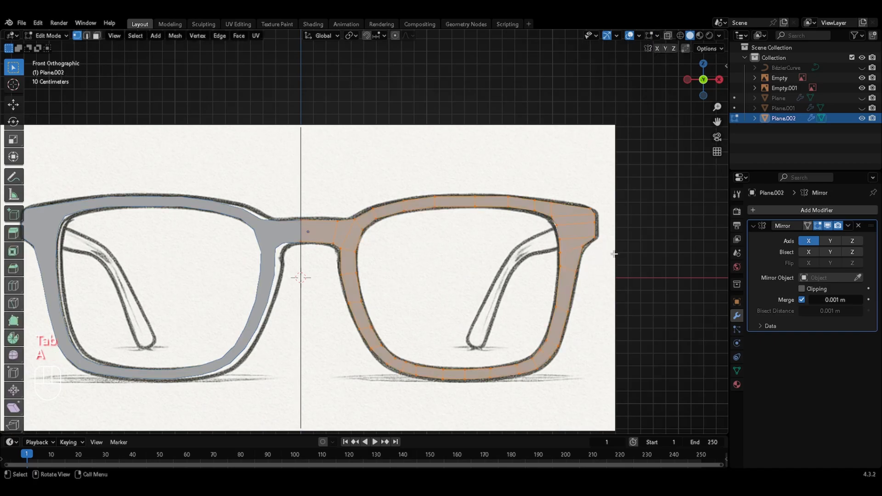
pyautogui.press('g')
pyautogui.press('x')
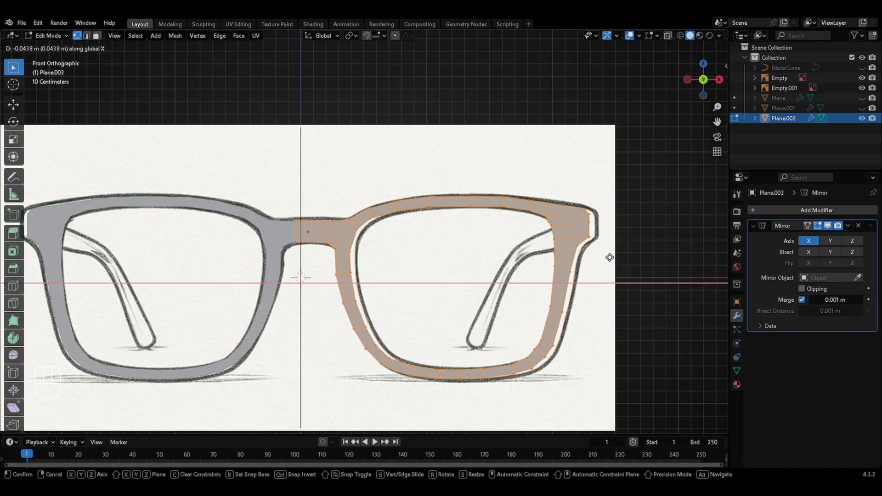
pyautogui.click(609, 257)
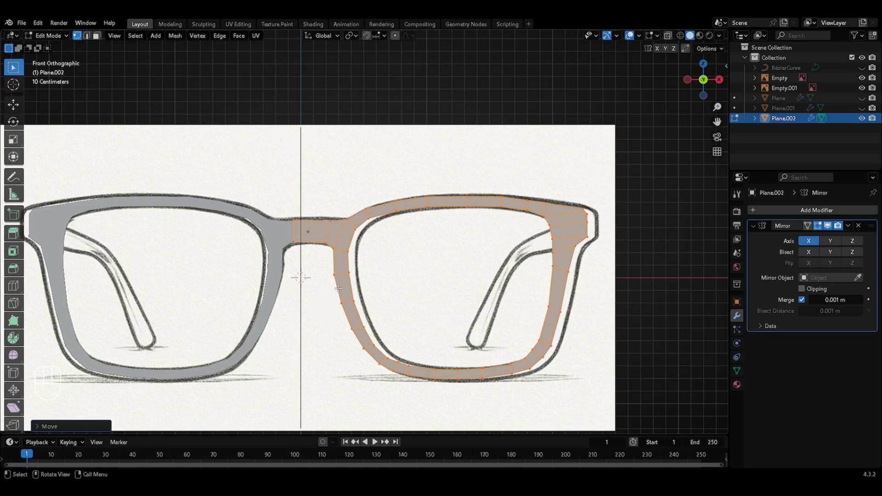
# Step: Enable Clipping on the Mirror modifier and move the bridge's end vertices onto the mirror plane
pyautogui.click(802, 289)
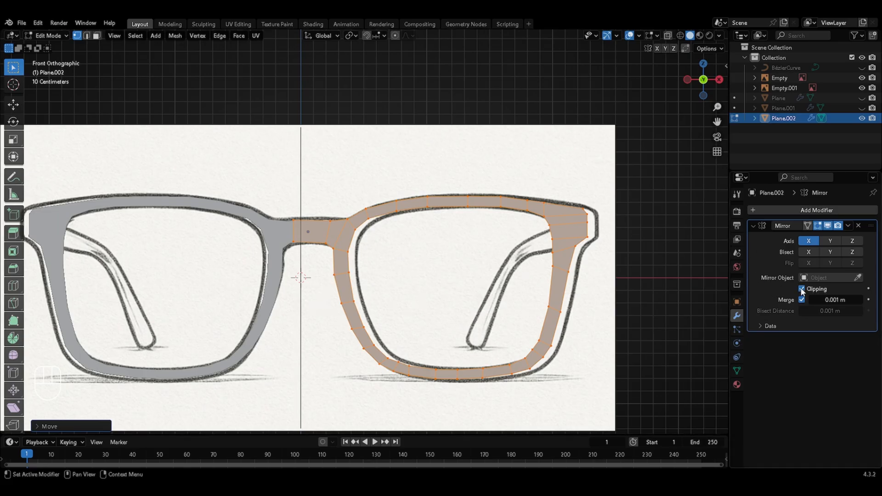
pyautogui.moveTo(283, 199); pyautogui.dragTo(307, 248)
pyautogui.press('g')
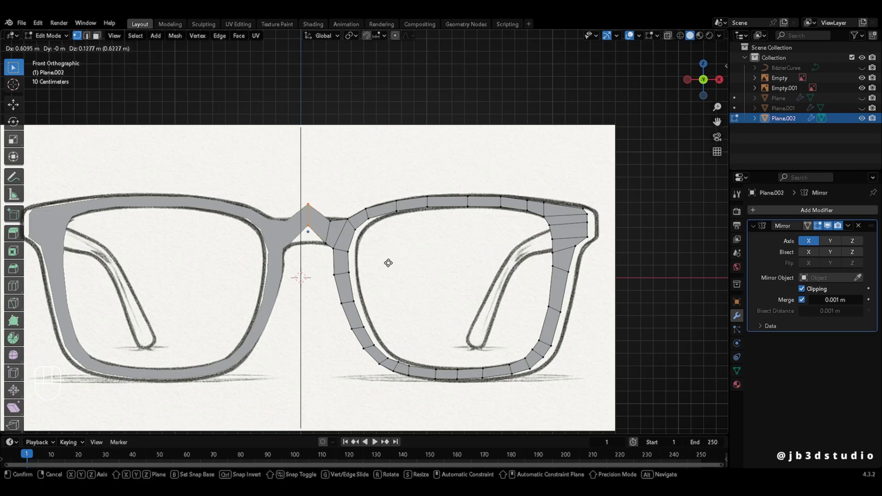
pyautogui.click(390, 275)
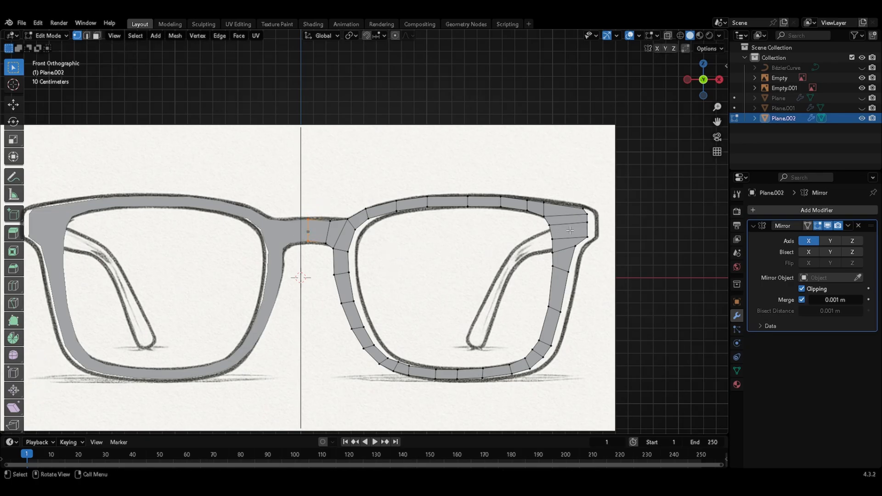
# Step: Extrude the entire frame mesh about 0.14 m along its normal to give it thickness, and return to Object Mode
pyautogui.moveTo(569, 229); pyautogui.dragTo(469, 305, button='middle')
pyautogui.press('a')
pyautogui.press('e')
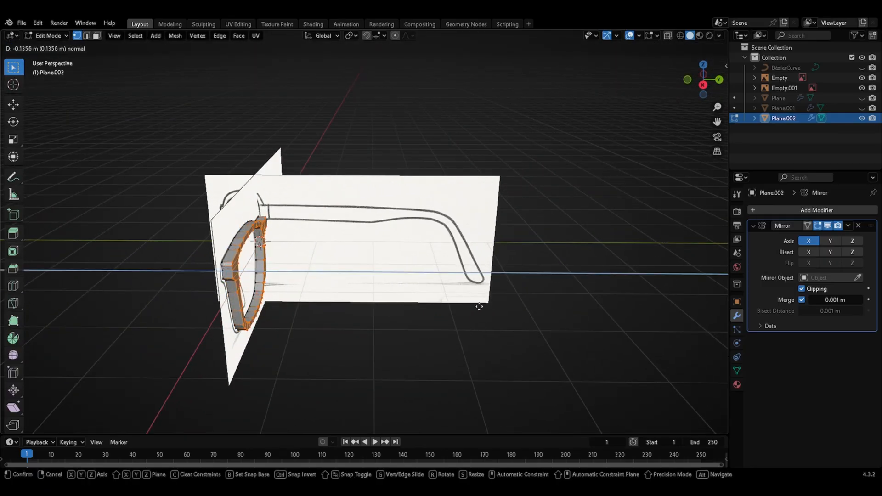
pyautogui.click(478, 305)
pyautogui.press('Tab')
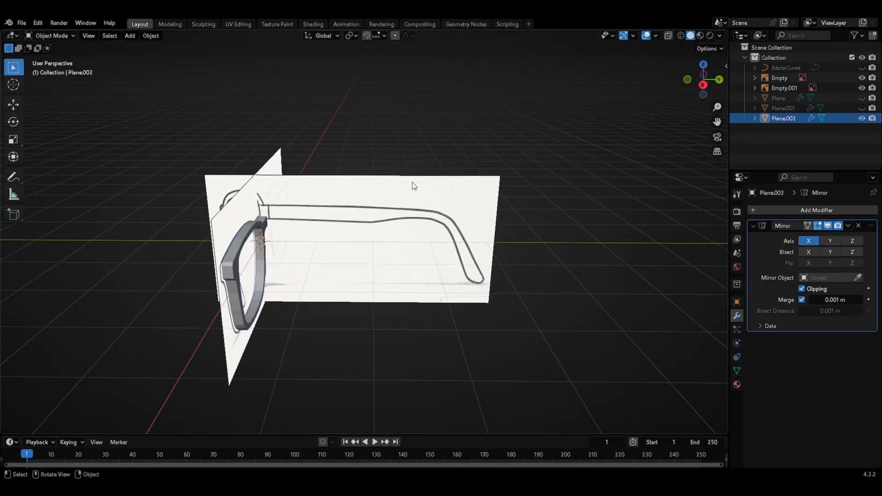
pyautogui.moveTo(413, 192); pyautogui.dragTo(339, 217, button='middle')
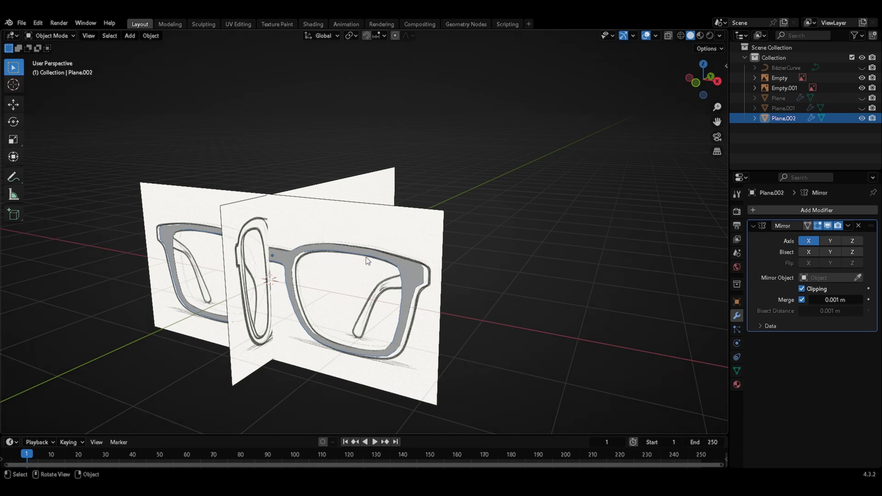
# Step: Add a level 2 Subdivision Surface modifier to the frame and move its extruded rear vertices along Y to deepen the frame
pyautogui.moveTo(425, 261); pyautogui.dragTo(327, 254, button='middle')
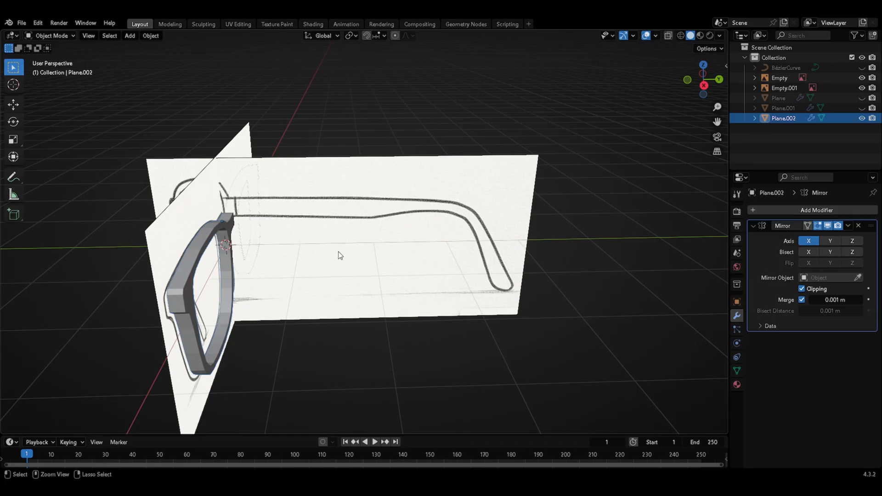
pyautogui.hotkey('ctrl', '2')
pyautogui.press('Tab')
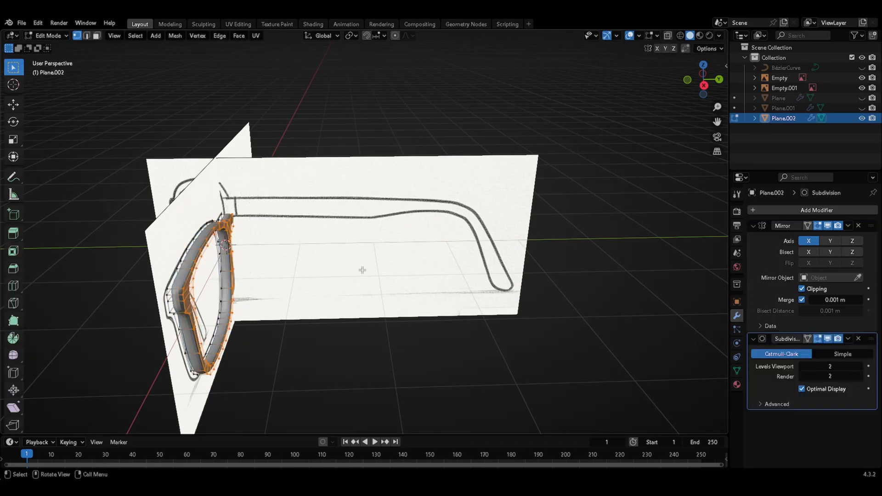
pyautogui.press('g')
pyautogui.press('y')
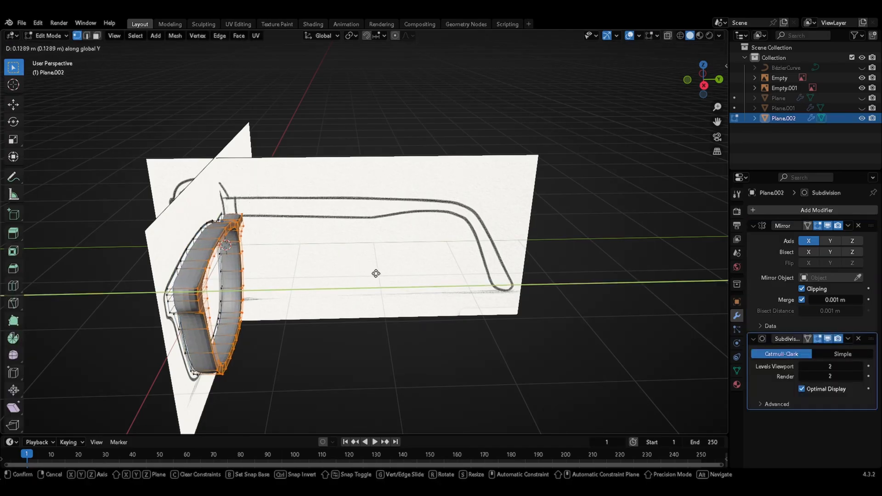
pyautogui.click(377, 277)
pyautogui.press('Tab')
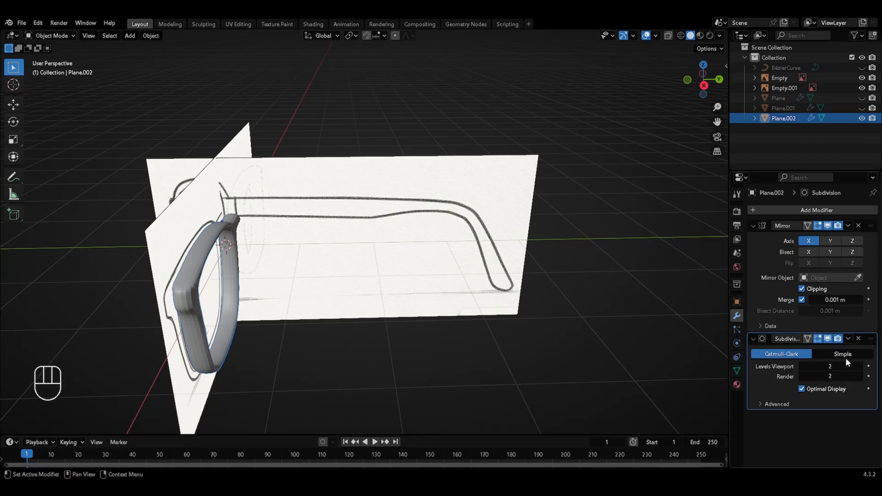
# Step: Raise the frame's Subdivision levels to 4 for both viewport and render
pyautogui.click(860, 367)
pyautogui.click(860, 377)
pyautogui.click(859, 376)
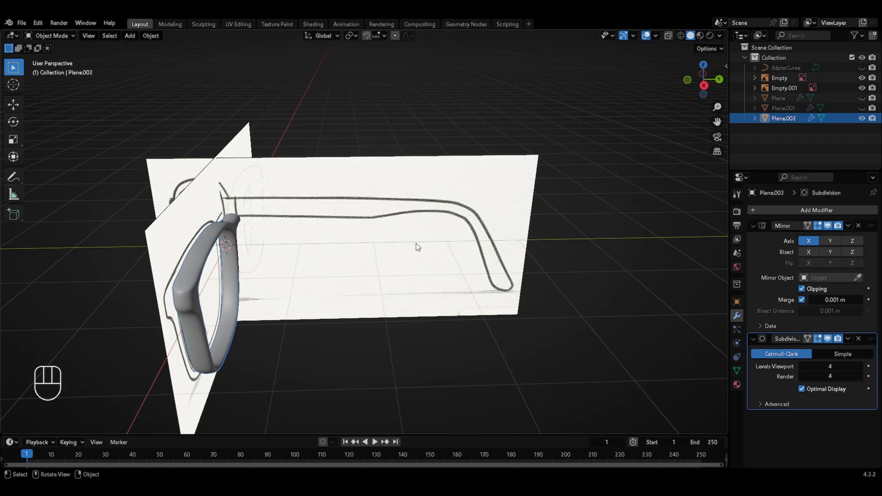
# Step: In right view, move the side reference image to about Y 1.855 m, Z -0.126 m so its temple starts behind the frame
pyautogui.press('KP_3')
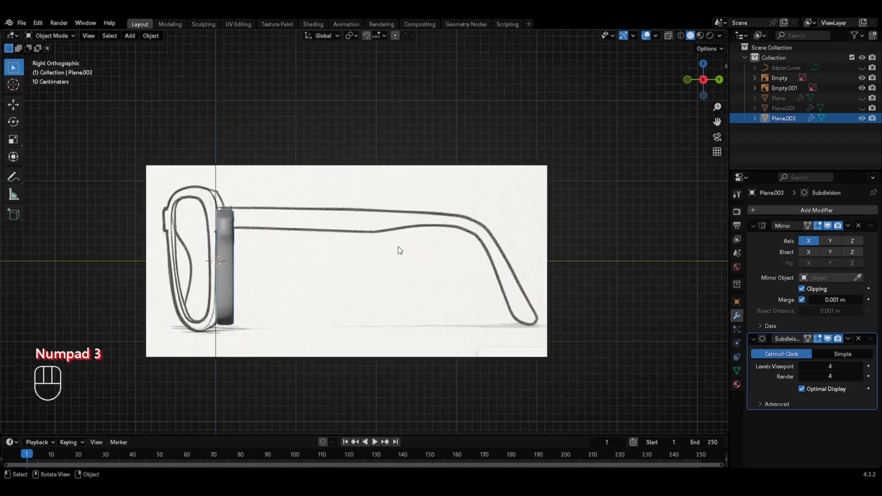
pyautogui.click(483, 209)
pyautogui.press('g')
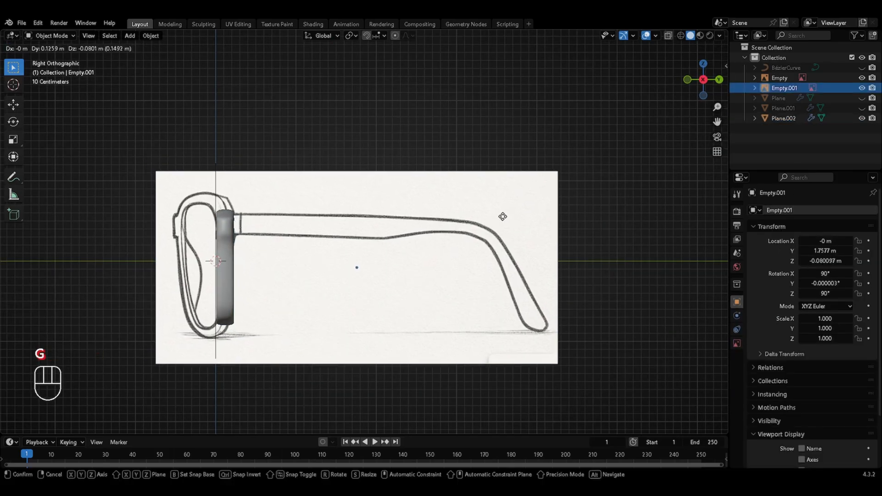
pyautogui.click(510, 223)
# Step: Add a mesh plane and rotate it 90° about the Y axis
pyautogui.hotkey('shift', 'a')
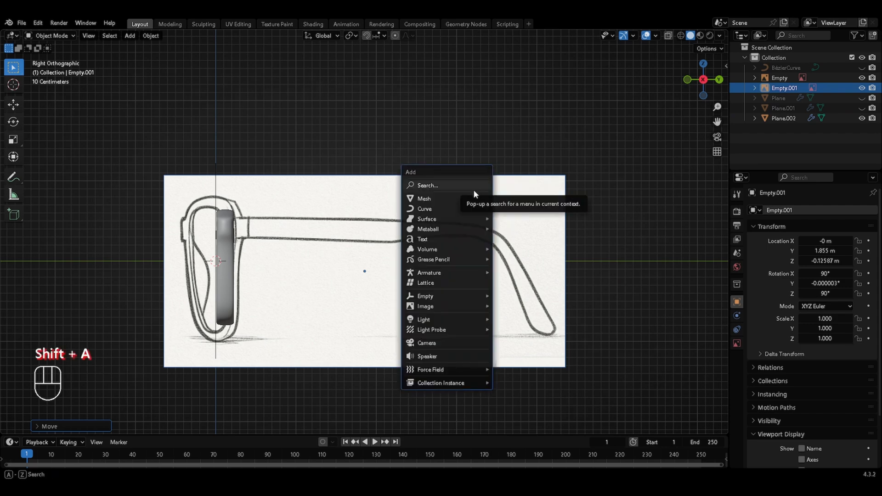
pyautogui.moveTo(471, 199)
pyautogui.click(514, 195)
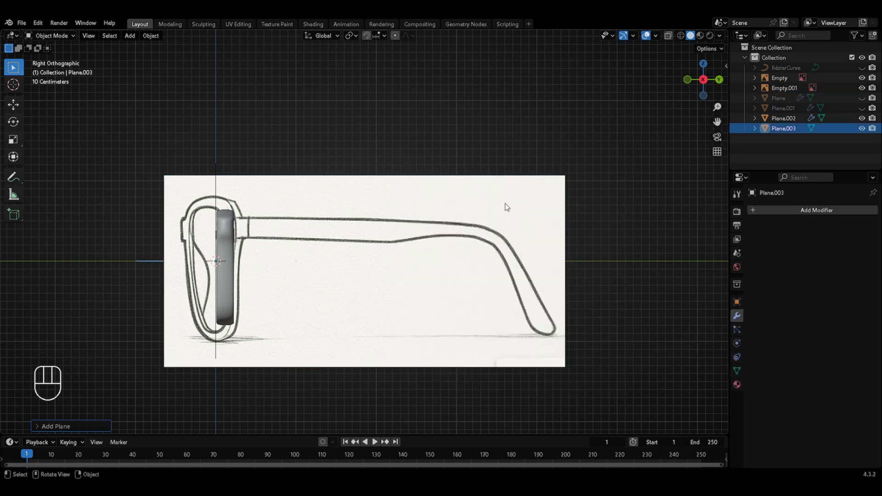
pyautogui.press('r')
pyautogui.press('y')
pyautogui.press('KP_9')
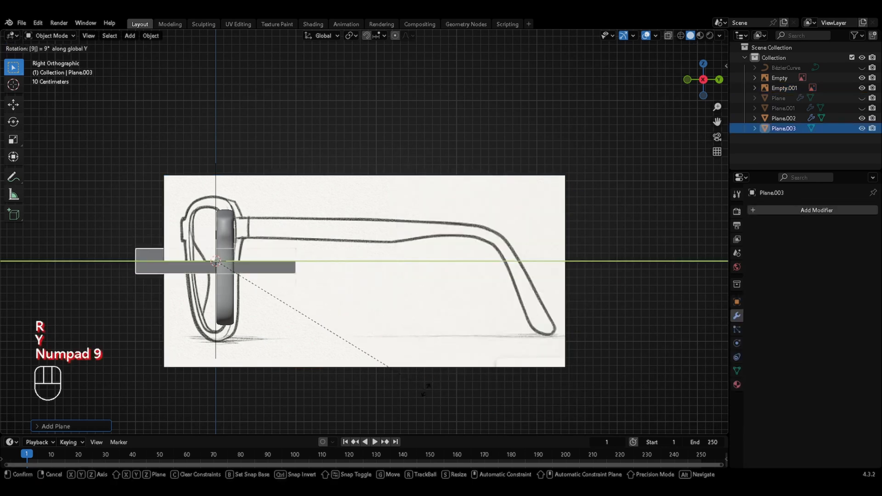
pyautogui.press('KP_0')
pyautogui.press('KP_Enter')
# Step: Move the plane onto the middle of the drawn temple and scale its mesh down to the temple's height
pyautogui.press('g')
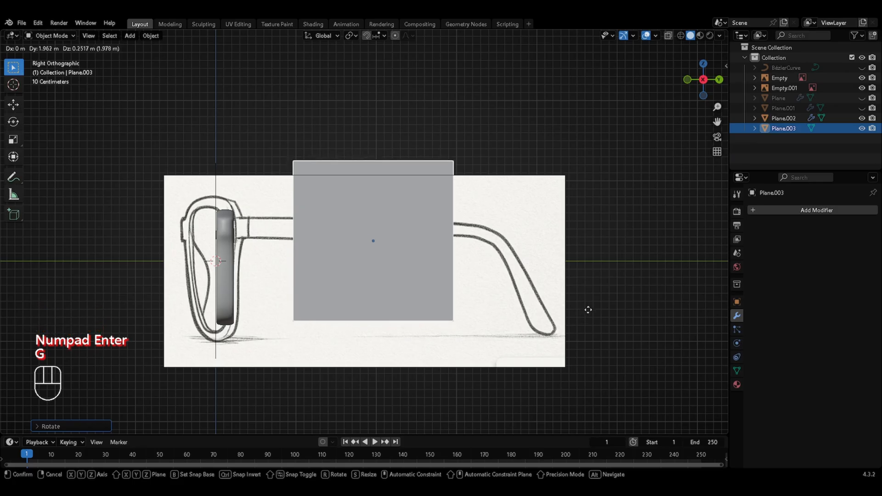
pyautogui.click(591, 309)
pyautogui.press('Tab')
pyautogui.press('Escape')
pyautogui.press('s')
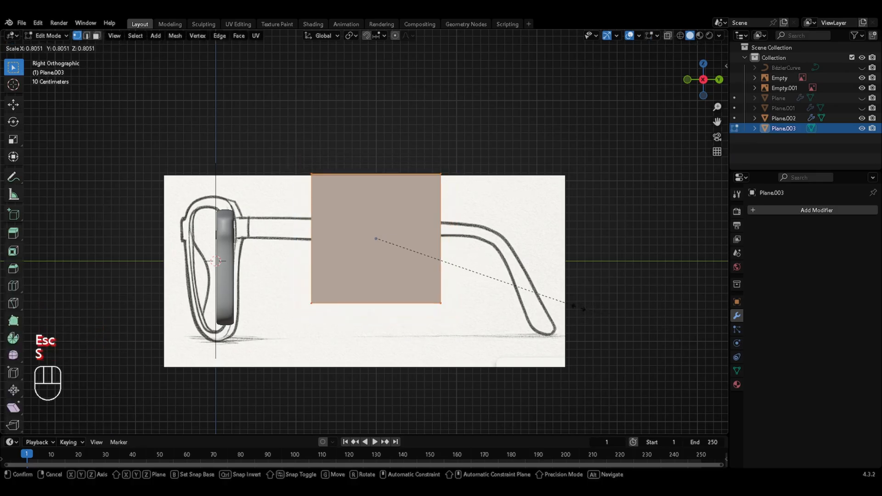
pyautogui.click(416, 242)
pyautogui.keyDown('ctrl'); pyautogui.moveTo(556, 286); pyautogui.dragTo(575, 193, button='middle'); pyautogui.keyUp('ctrl')
pyautogui.press('g')
pyautogui.press('Escape')
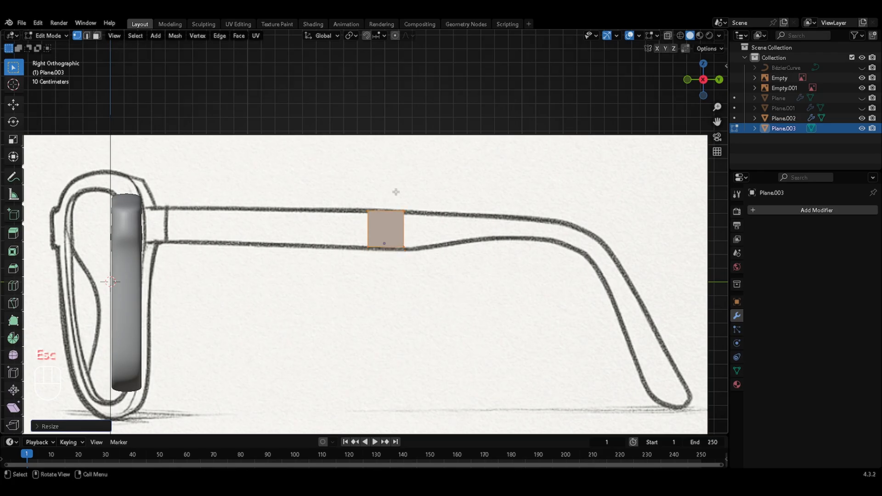
# Step: Align the plane's rear edge with the outline, extrude it backward along the temple, and scale the new edge to the narrowing outline
pyautogui.moveTo(396, 192); pyautogui.dragTo(417, 273)
pyautogui.press('g')
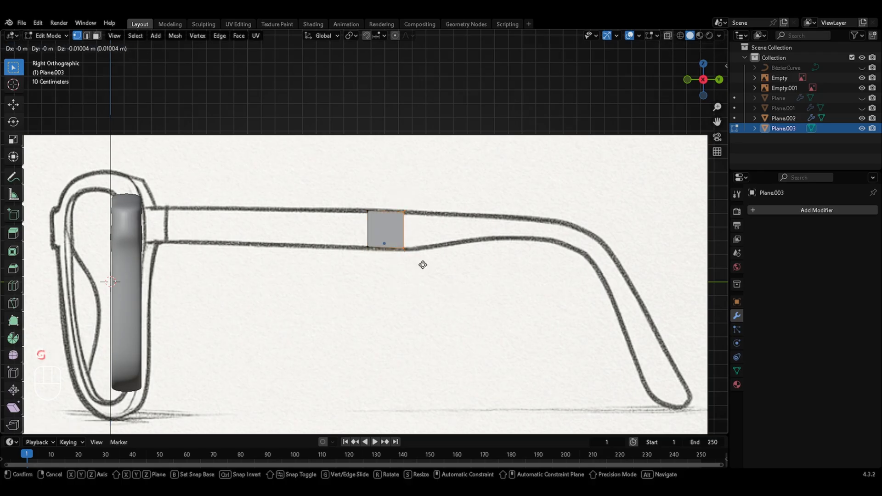
pyautogui.click(423, 263)
pyautogui.press('e')
pyautogui.click(500, 267)
pyautogui.press('s')
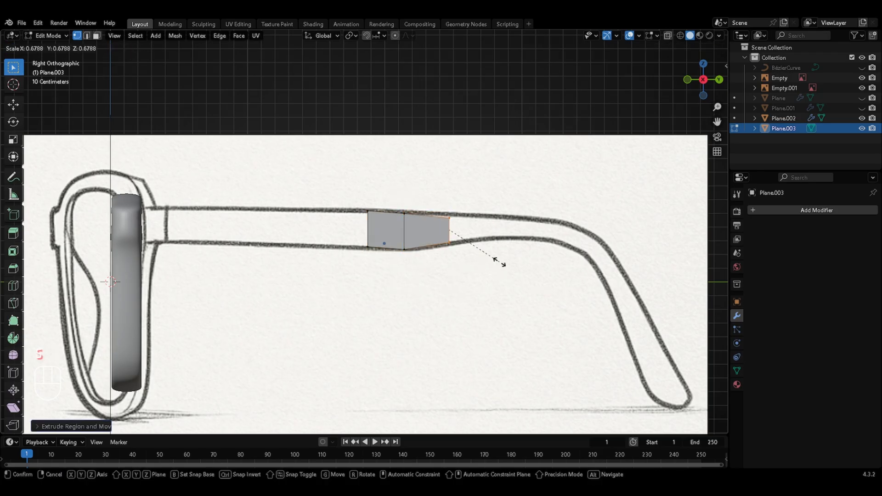
pyautogui.click(494, 258)
# Step: Extrude the rear edge to the start of the temple's bend, then scale and rotate it to fit the outline
pyautogui.press('e')
pyautogui.click(587, 261)
pyautogui.press('s')
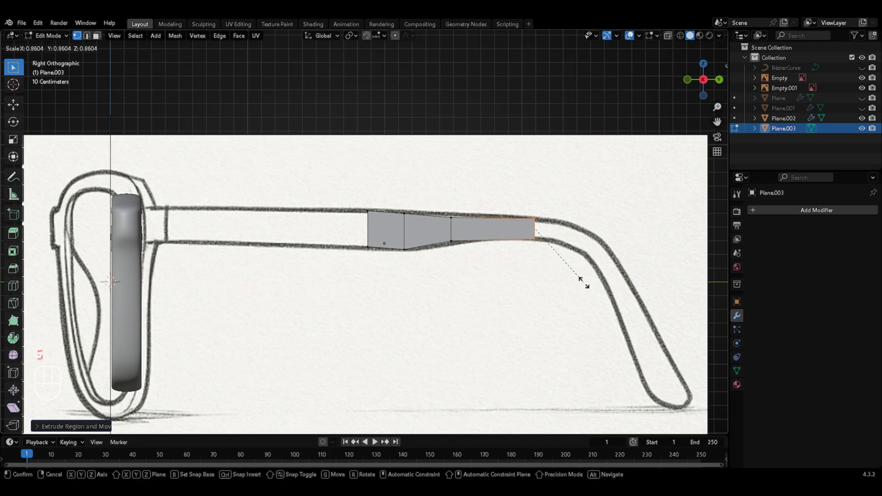
pyautogui.click(579, 278)
pyautogui.press('r')
pyautogui.click(582, 278)
# Step: Extrude two more segments around the temple's bend, rotating each end edge to follow the curve
pyautogui.press('e')
pyautogui.click(624, 286)
pyautogui.press('r')
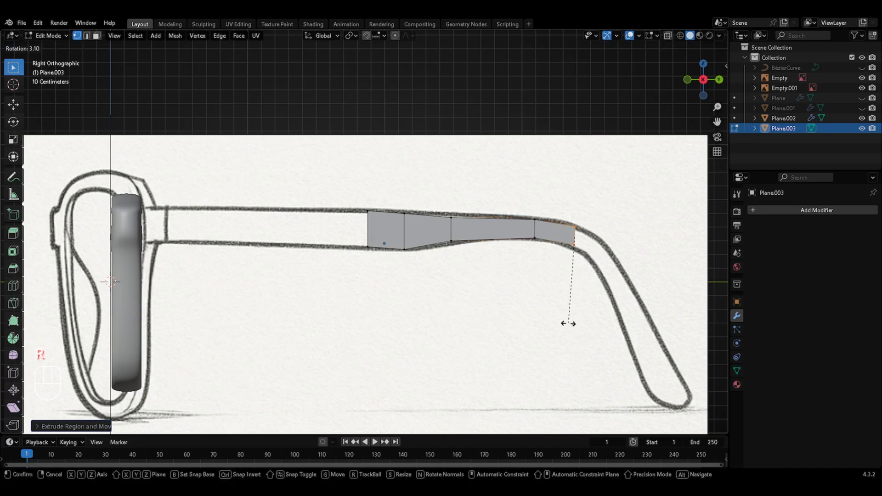
pyautogui.click(543, 298)
pyautogui.press('e')
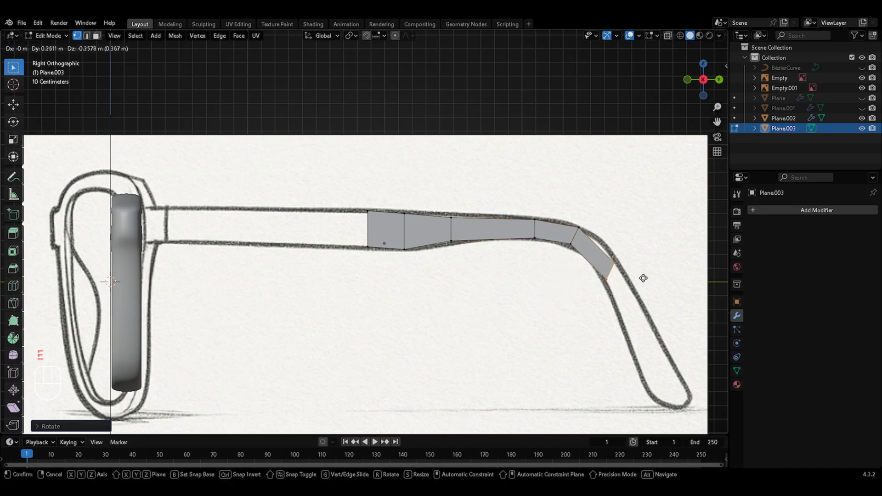
pyautogui.click(636, 270)
pyautogui.press('r')
pyautogui.click(643, 282)
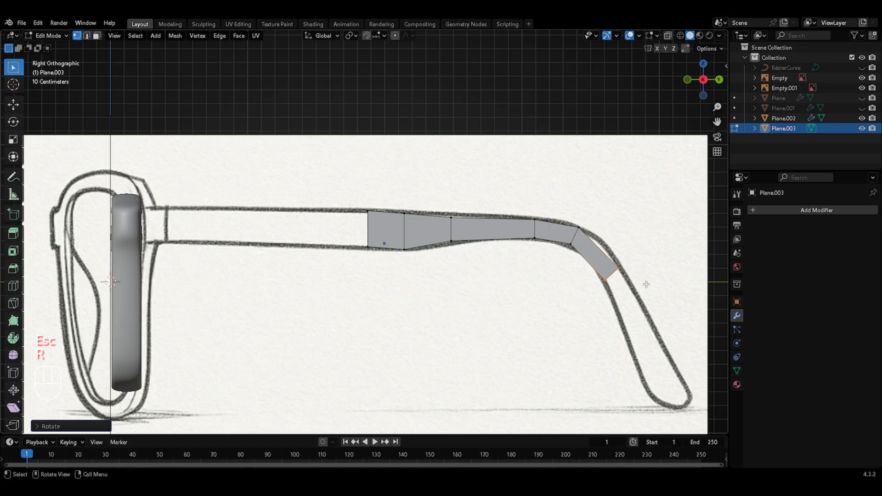
# Step: Add a loop cut across the last bend segment and move it outward onto the curved outline
pyautogui.hotkey('ctrl', 'r')
pyautogui.click(601, 256)
pyautogui.press('Escape')
pyautogui.press('g')
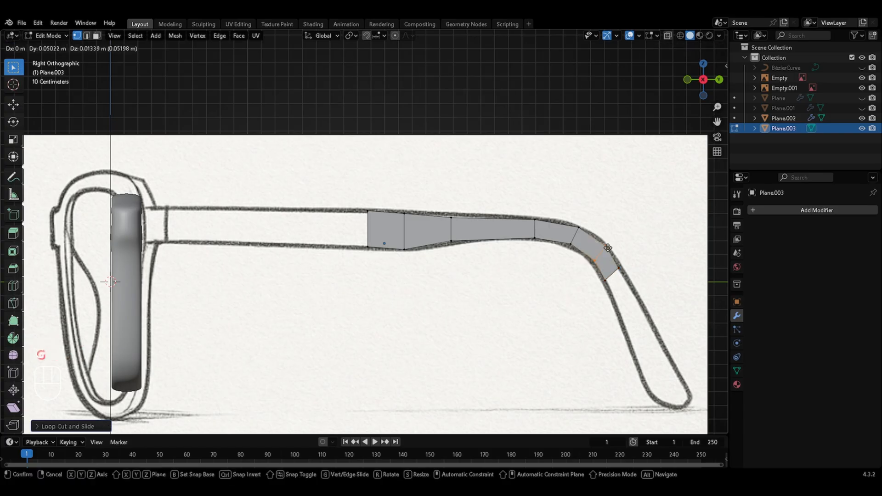
pyautogui.click(638, 294)
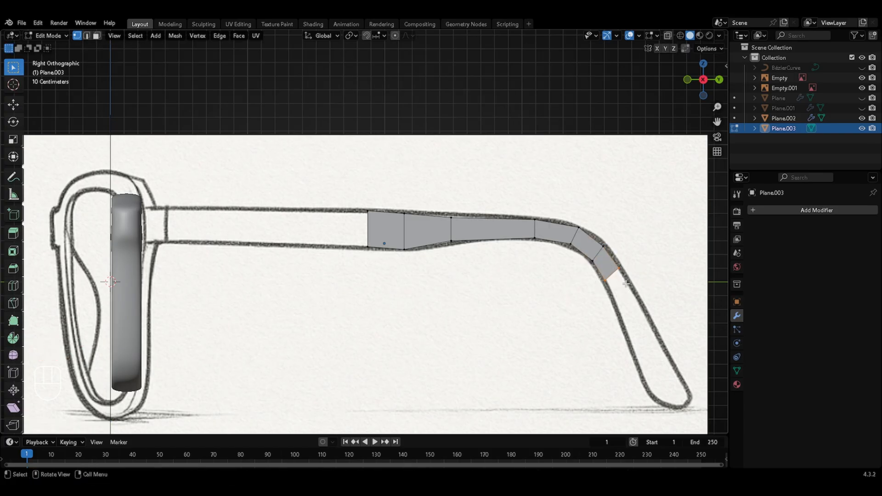
# Step: Extrude two segments down the temple's ear piece and move their outer vertices onto the outline
pyautogui.press('e')
pyautogui.click(648, 328)
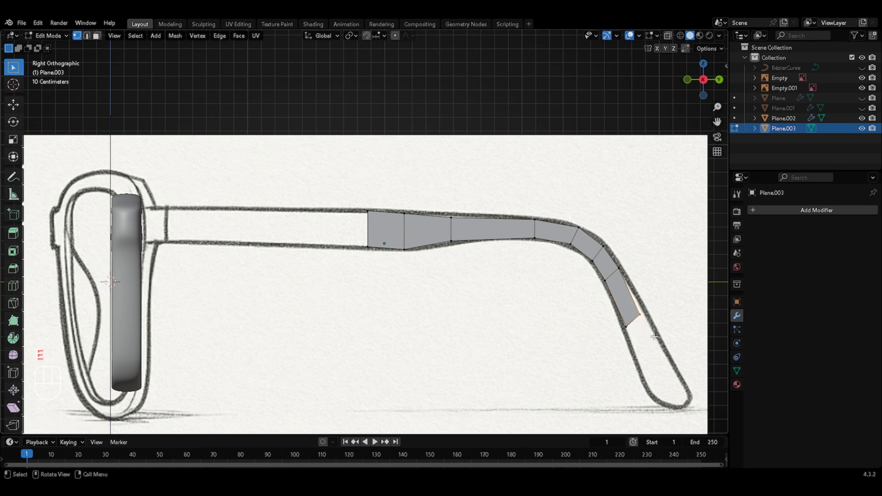
pyautogui.press('e')
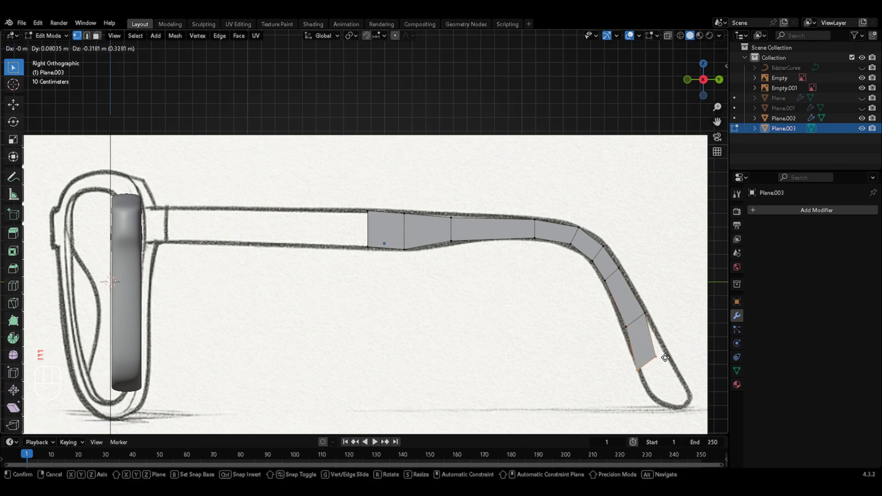
pyautogui.click(676, 378)
pyautogui.click(676, 380)
pyautogui.press('g')
pyautogui.click(683, 373)
# Step: Extrude the end edge to the temple's rounded tip and scale it down to fit the outline
pyautogui.keyDown('shift'); pyautogui.click(673, 413); pyautogui.keyUp('shift')
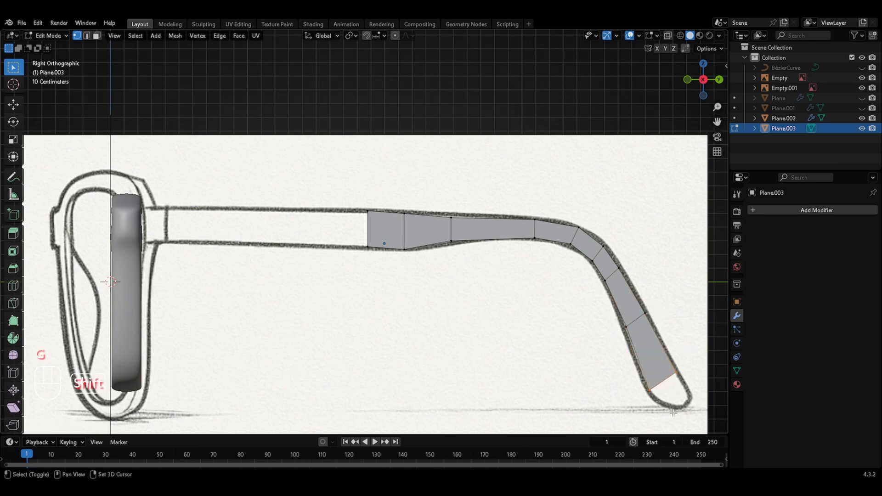
pyautogui.press('s')
pyautogui.click(693, 394)
pyautogui.press('g')
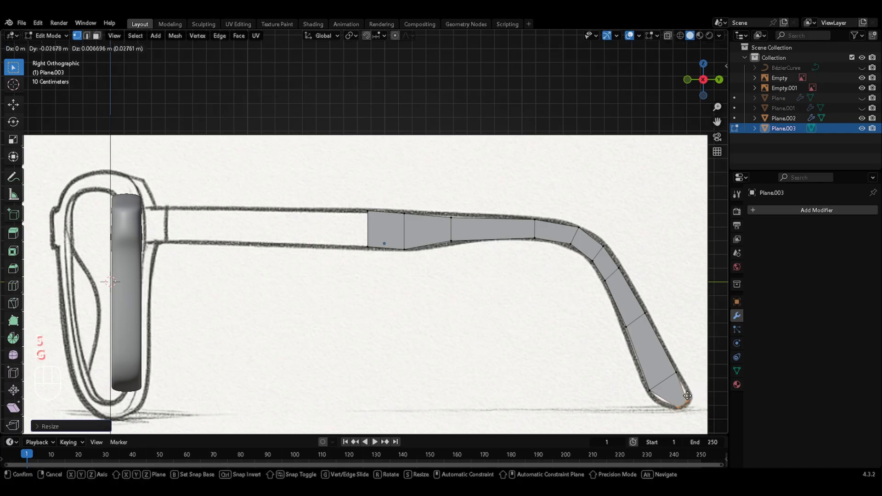
pyautogui.press('Escape')
pyautogui.press('g')
pyautogui.press('Escape')
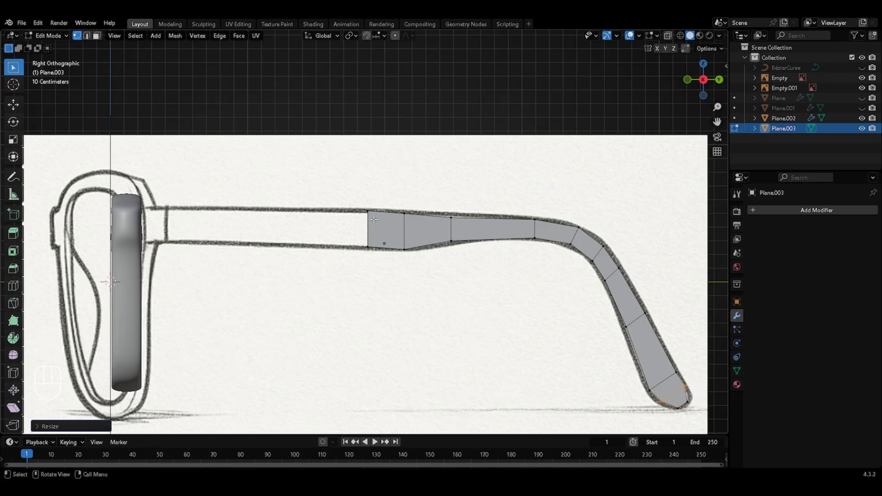
# Step: Extrude the temple mesh's front edge toward the frame and scale the new edge to the outline's height
pyautogui.moveTo(353, 189); pyautogui.dragTo(400, 299)
pyautogui.press('e')
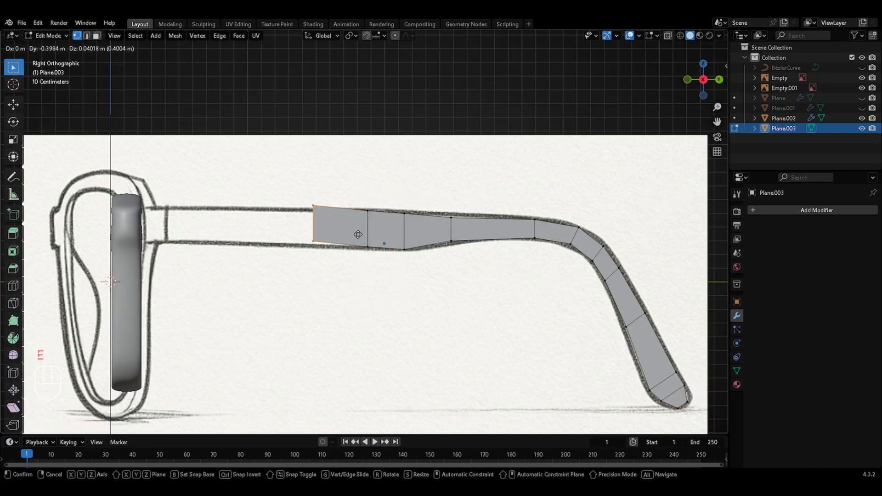
pyautogui.click(300, 237)
pyautogui.press('s')
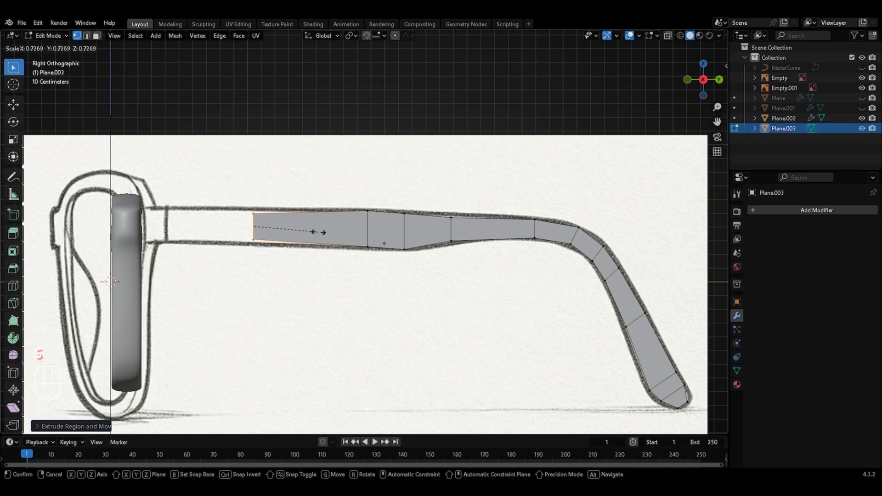
pyautogui.click(316, 231)
# Step: Extrude the front edge to the drawn hinge line, and once more up to the back of the frame
pyautogui.press('e')
pyautogui.click(210, 227)
pyautogui.press('e')
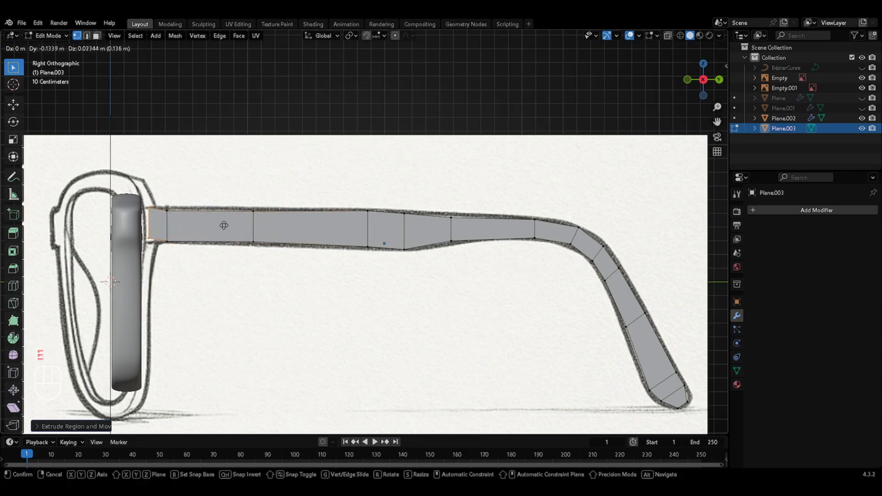
pyautogui.click(223, 228)
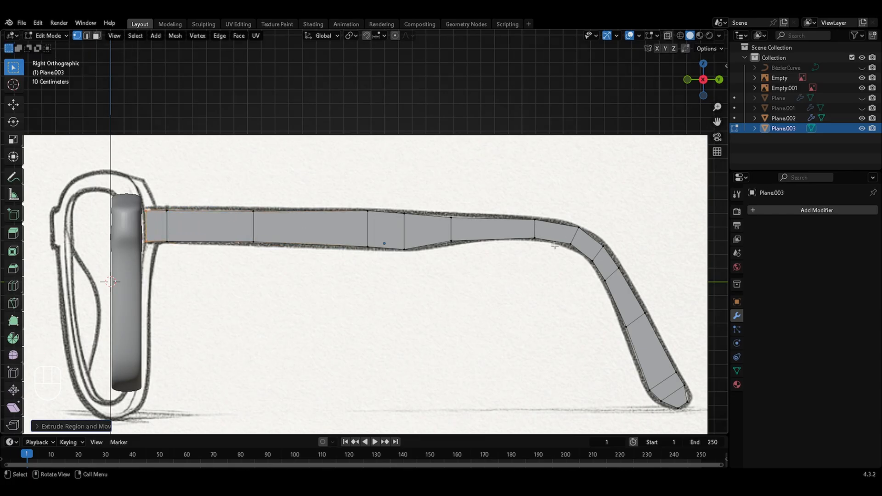
# Step: Extrude the entire temple mesh about 0.12 m along its normal to give it thickness, and return to Object Mode
pyautogui.moveTo(577, 193); pyautogui.dragTo(574, 232, button='middle')
pyautogui.press('a')
pyautogui.press('e')
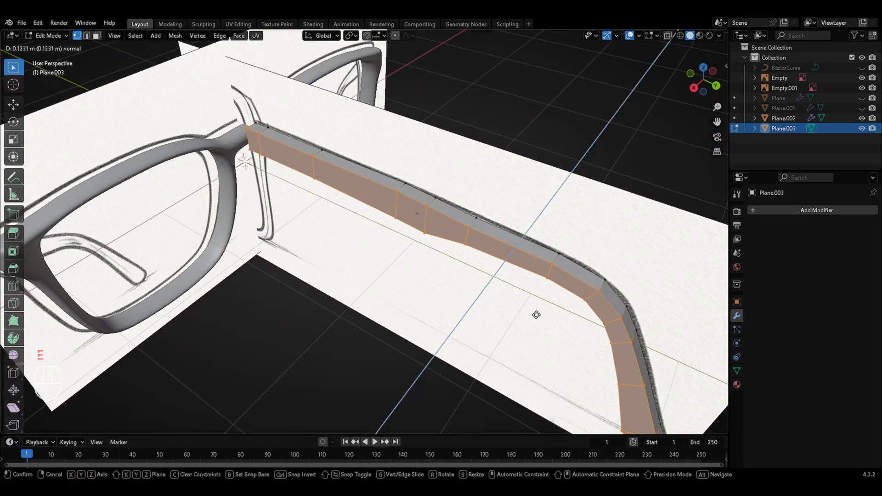
pyautogui.click(538, 313)
pyautogui.press('Tab')
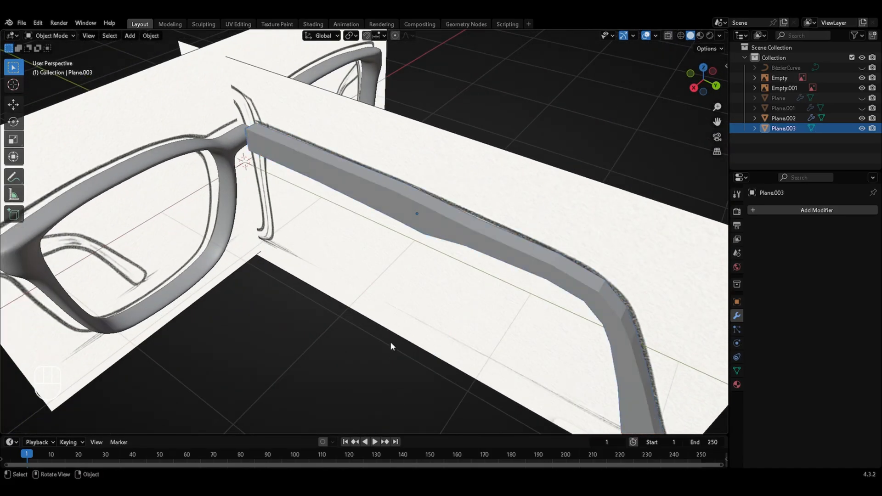
# Step: Move the temple about 2.03 m along the X axis to the outer end of the front frame, working in top view
pyautogui.press('KP_7')
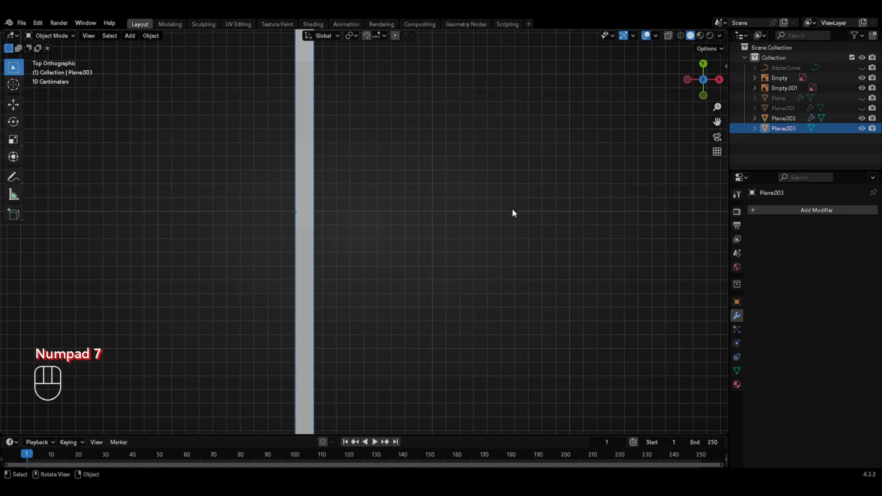
pyautogui.keyDown('ctrl'); pyautogui.moveTo(511, 209); pyautogui.dragTo(550, 281, button='middle'); pyautogui.keyUp('ctrl')
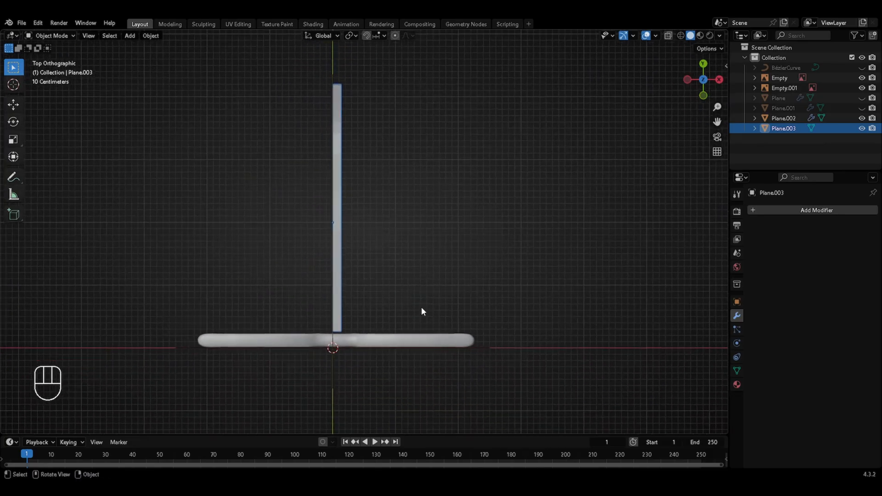
pyautogui.press('g')
pyautogui.press('x')
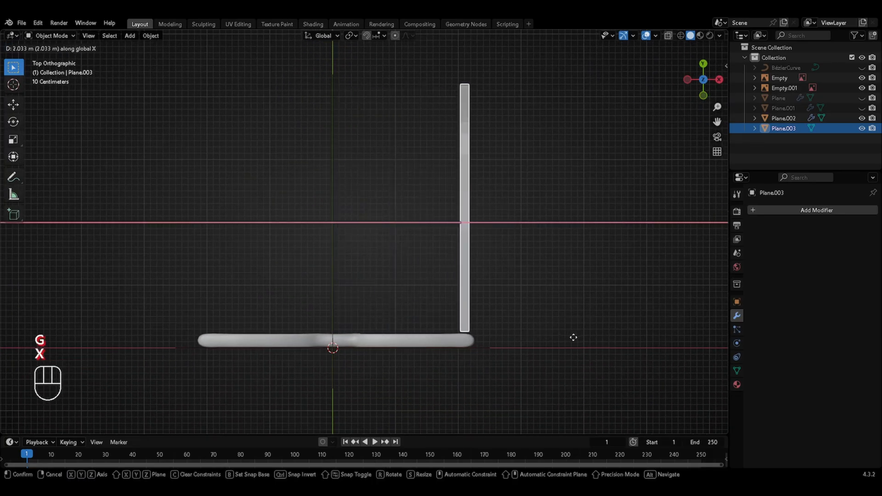
pyautogui.click(574, 339)
# Step: Hide both reference sketch images, leaving the frame and temple in view
pyautogui.moveTo(574, 339); pyautogui.dragTo(387, 313, button='middle')
pyautogui.click(382, 221)
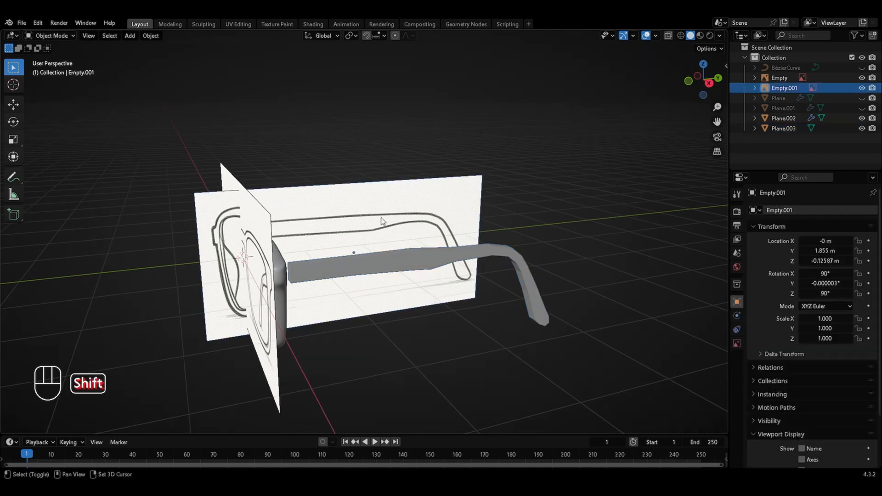
pyautogui.keyDown('shift'); pyautogui.click(266, 225); pyautogui.keyUp('shift')
pyautogui.press('h')
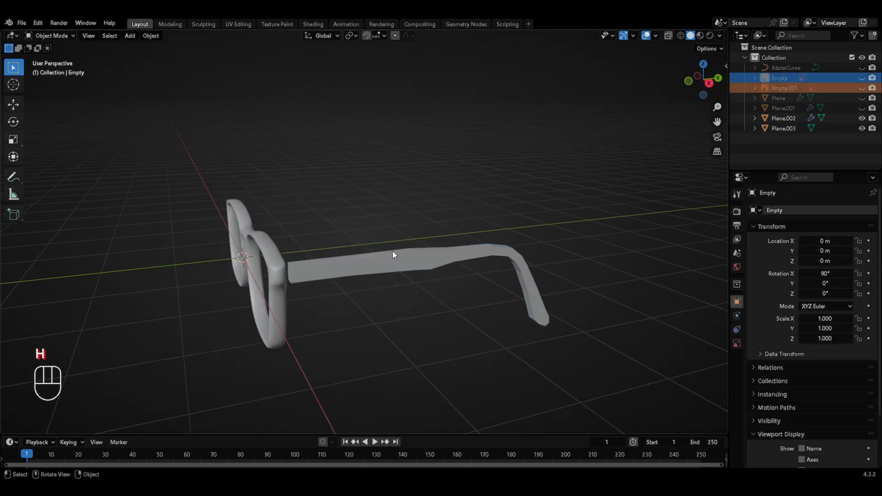
# Step: Join the temple into the front frame object so that it takes on the frame's mirror and subdivision modifiers
pyautogui.keyDown('ctrl'); pyautogui.moveTo(476, 276); pyautogui.dragTo(307, 294, button='middle'); pyautogui.keyUp('ctrl')
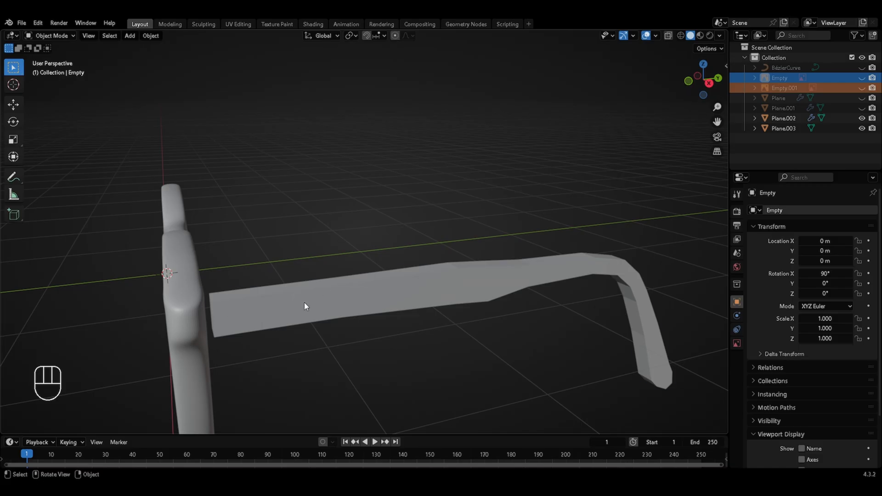
pyautogui.click(315, 294)
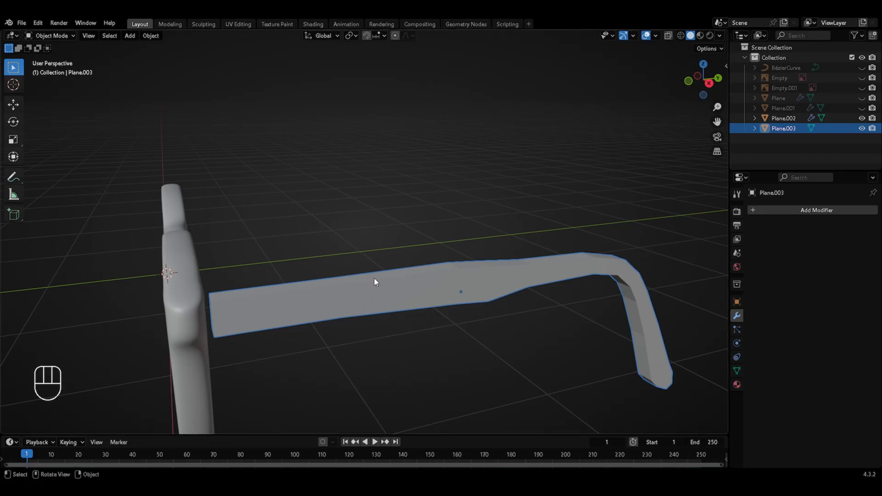
pyautogui.press('shift')
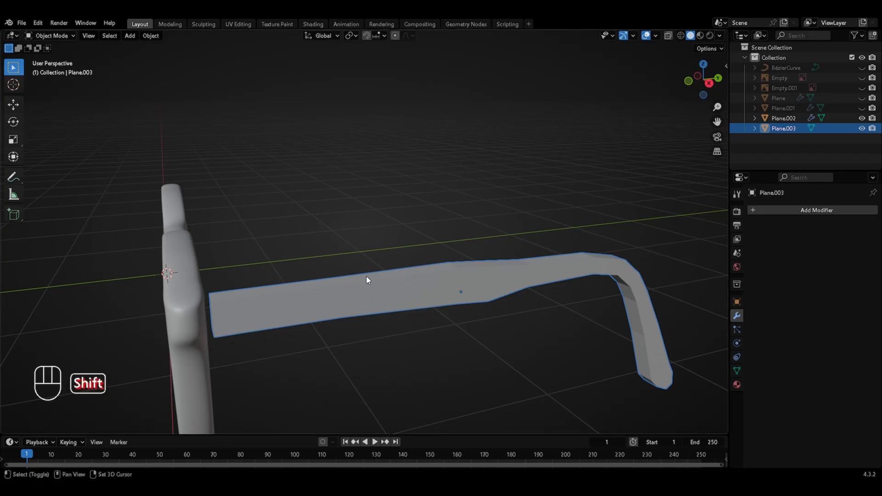
pyautogui.keyDown('shift'); pyautogui.click(190, 292); pyautogui.keyUp('shift')
pyautogui.hotkey('ctrl', 'j')
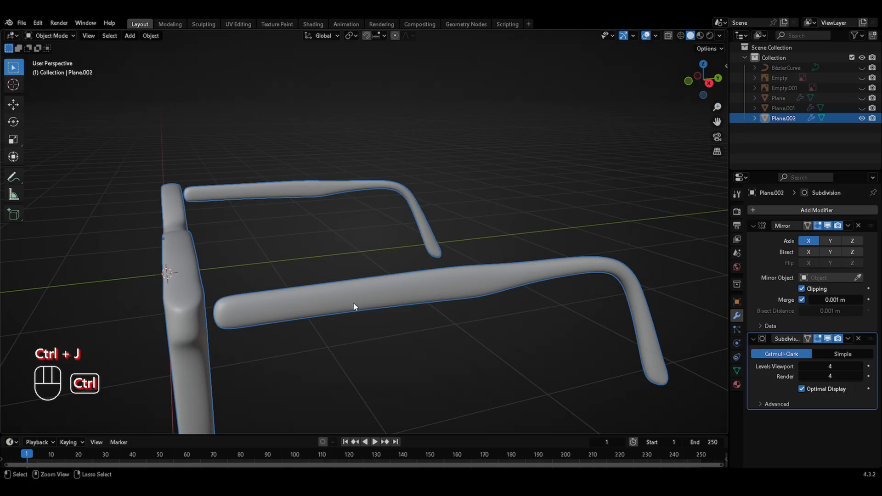
pyautogui.moveTo(374, 303); pyautogui.dragTo(355, 264, button='middle')
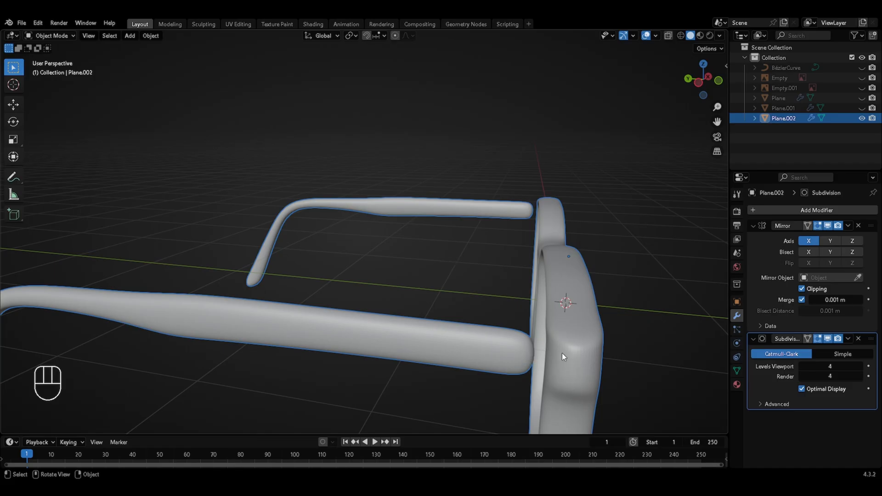
# Step: Turn off the subdivision's viewport display and, in Edit Mode, merge the temple's upper outer front vertex at the frame's adjacent back vertex
pyautogui.click(827, 339)
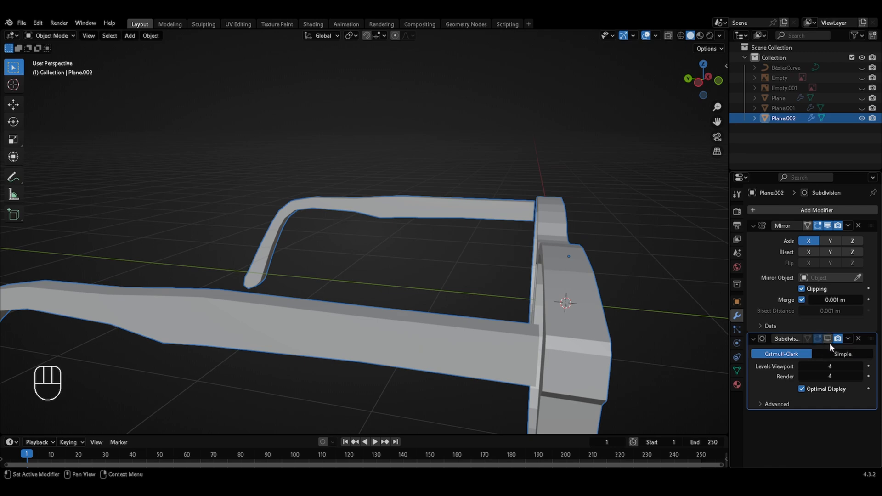
pyautogui.press('Tab')
pyautogui.moveTo(640, 309); pyautogui.dragTo(311, 226, button='middle')
pyautogui.scroll(2, 254, 207)
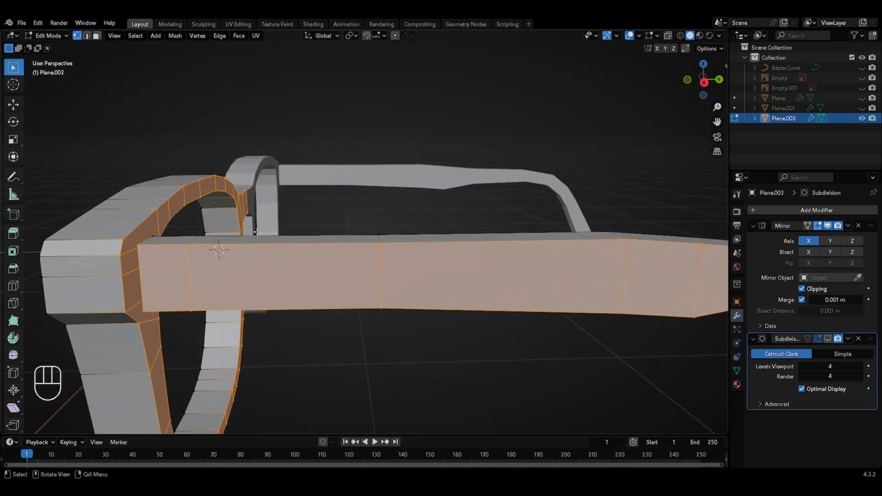
pyautogui.keyDown('shift'); pyautogui.moveTo(239, 225); pyautogui.dragTo(301, 222, button='middle'); pyautogui.keyUp('shift')
pyautogui.moveTo(301, 223); pyautogui.dragTo(284, 232, button='middle')
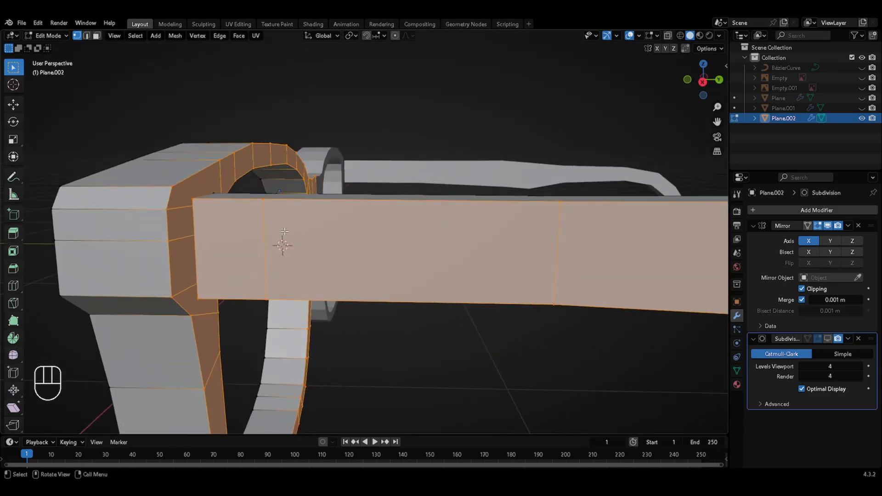
pyautogui.click(192, 199)
pyautogui.keyDown('shift'); pyautogui.click(167, 216); pyautogui.keyUp('shift')
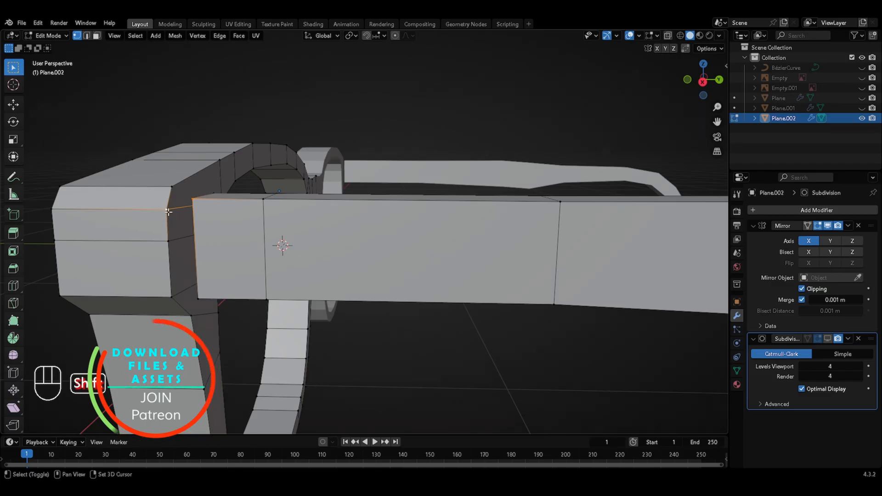
pyautogui.press('m')
pyautogui.click(144, 254)
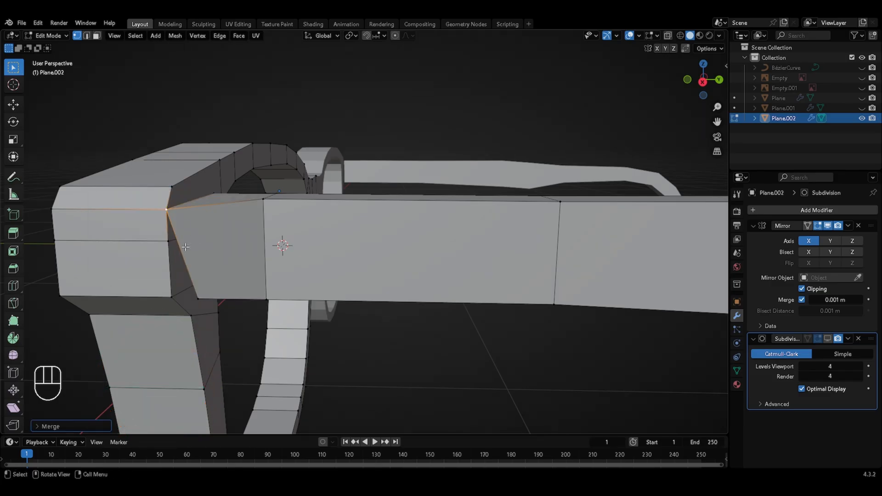
# Step: Merge the temple's lower outer front vertex with the frame's adjacent lower back vertex
pyautogui.click(197, 298)
pyautogui.hotkey('ctrl', 'shift', 'z')
pyautogui.hotkey('ctrl', 'shift', 'z')
pyautogui.hotkey('ctrl', 'shift', 'z')
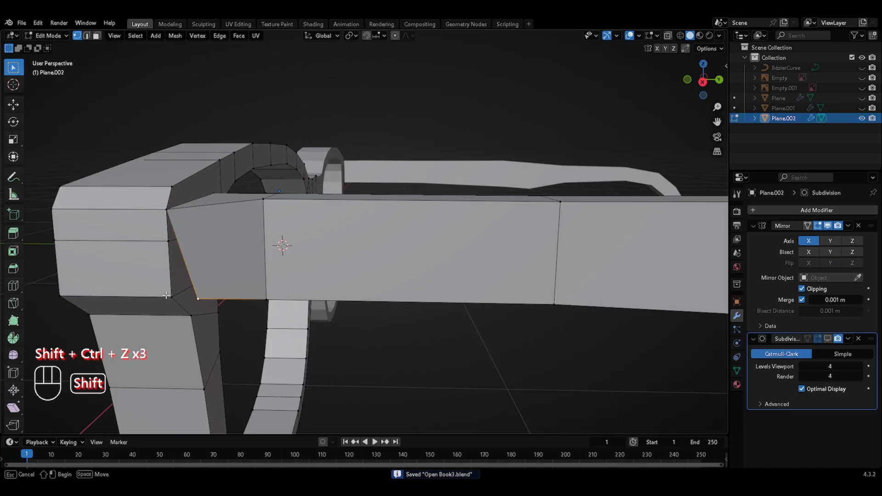
pyautogui.press('m')
pyautogui.click(198, 298)
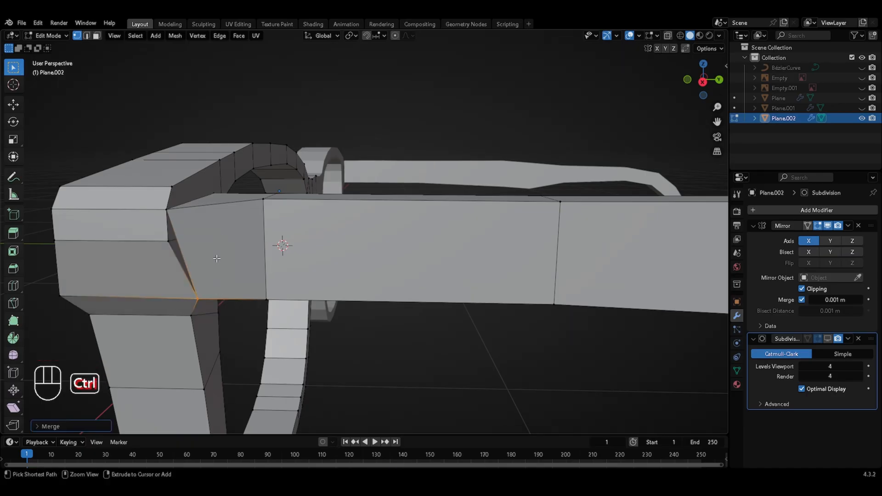
# Step: Add a lengthwise loop cut on the temple's outer side and merge its front vertex at the frame's middle back vertex
pyautogui.hotkey('ctrl', 'r')
pyautogui.click(258, 230)
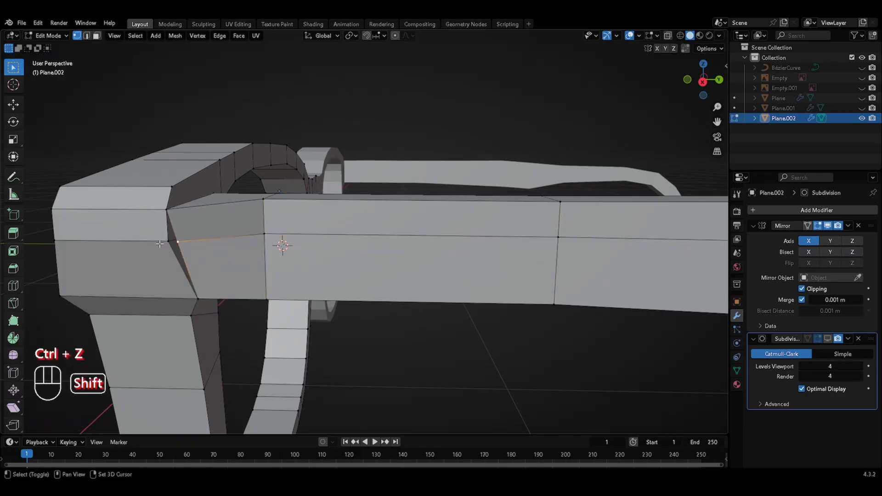
pyautogui.keyDown('shift'); pyautogui.click(162, 243); pyautogui.keyUp('shift')
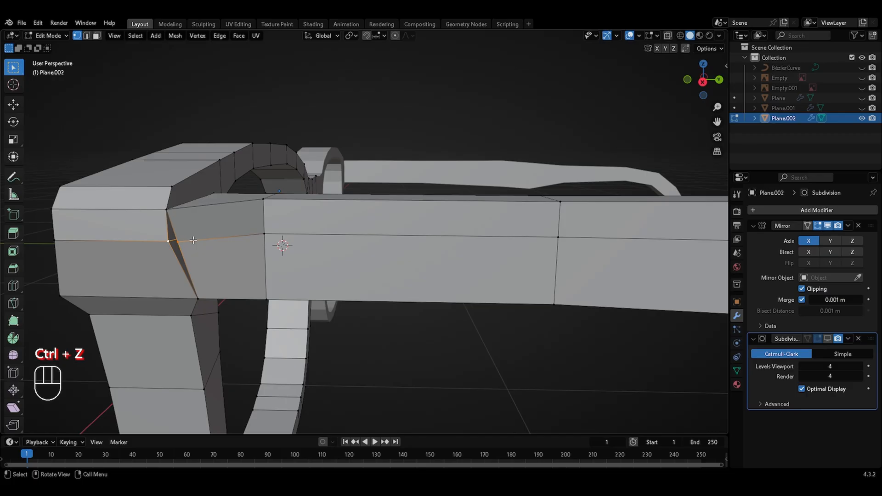
pyautogui.press('m')
pyautogui.click(191, 238)
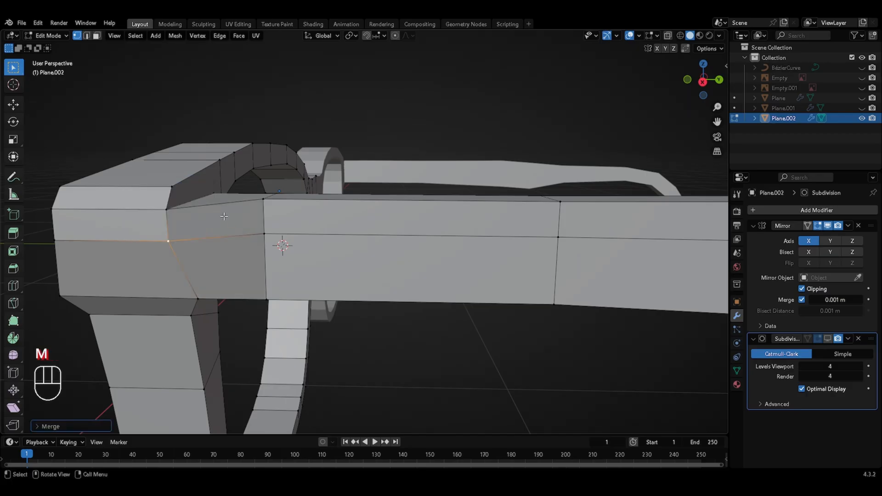
# Step: Add a centred lengthwise loop cut on the temple's upper face and merge its front vertex at the frame's upper back corner using At Last
pyautogui.moveTo(223, 216); pyautogui.dragTo(225, 290, button='middle')
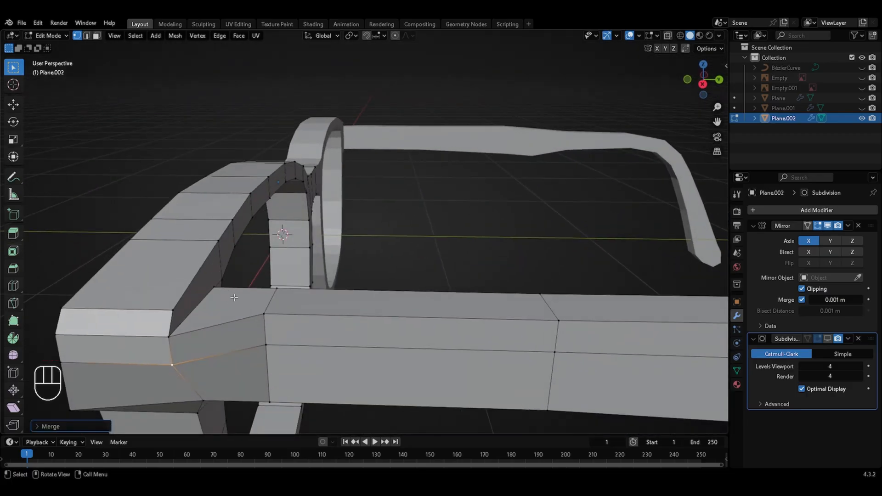
pyautogui.hotkey('ctrl', 'r')
pyautogui.click(239, 299)
pyautogui.press('Escape')
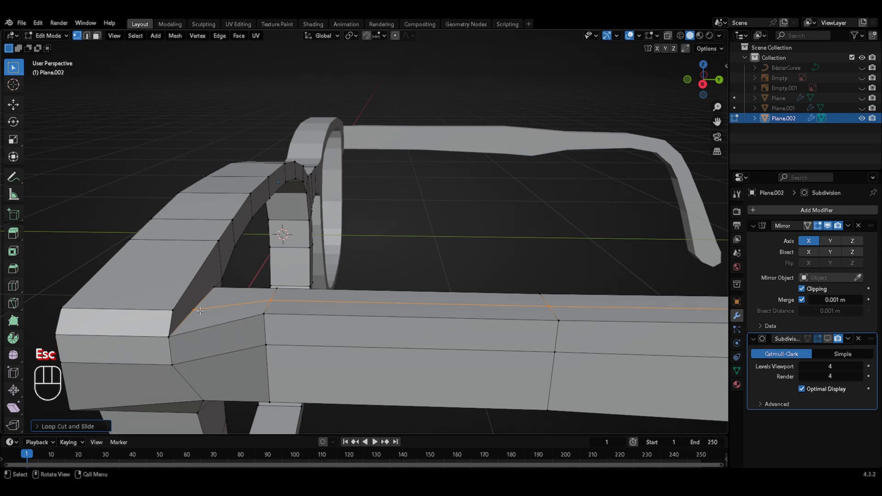
pyautogui.click(199, 311)
pyautogui.keyDown('shift'); pyautogui.click(169, 313); pyautogui.keyUp('shift')
pyautogui.press('m')
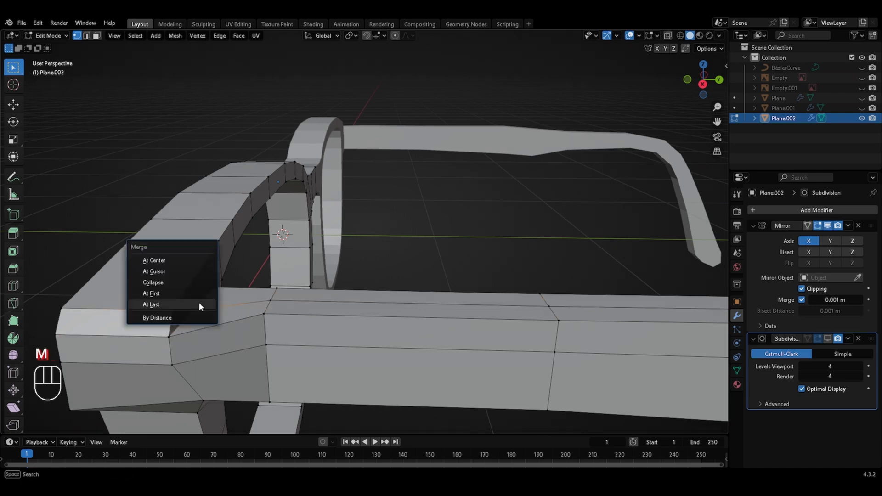
pyautogui.click(200, 304)
# Step: Merge the temple's two upper inner front vertices into the adjacent vertices on the back of the frame using At Last
pyautogui.moveTo(199, 304); pyautogui.dragTo(319, 313, button='middle')
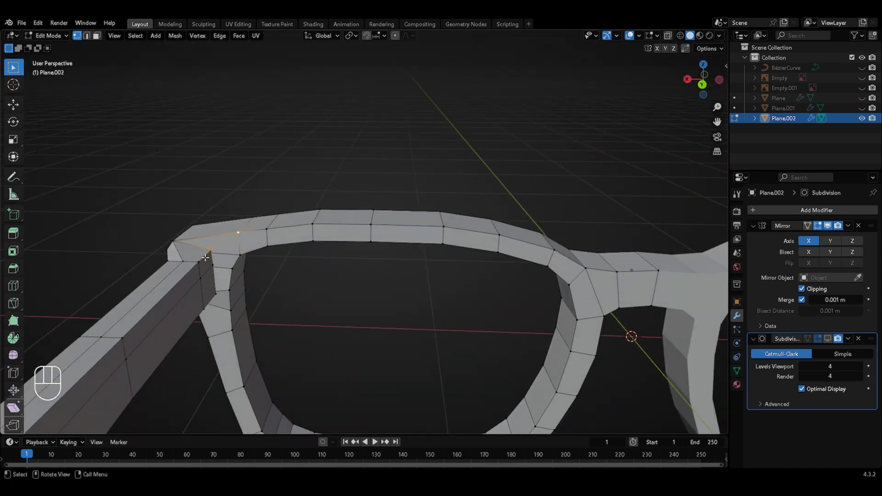
pyautogui.press('m')
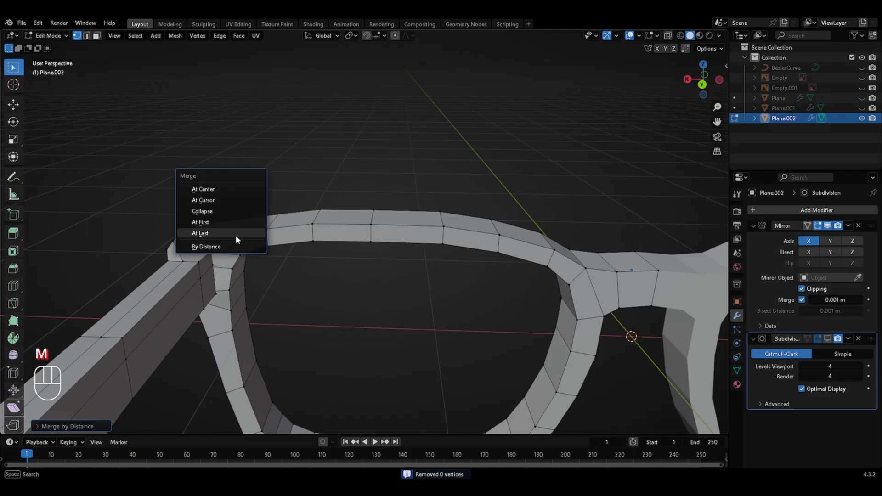
pyautogui.click(238, 234)
pyautogui.keyDown('ctrl'); pyautogui.moveTo(238, 234); pyautogui.dragTo(236, 179, button='middle'); pyautogui.keyUp('ctrl')
pyautogui.click(54, 301)
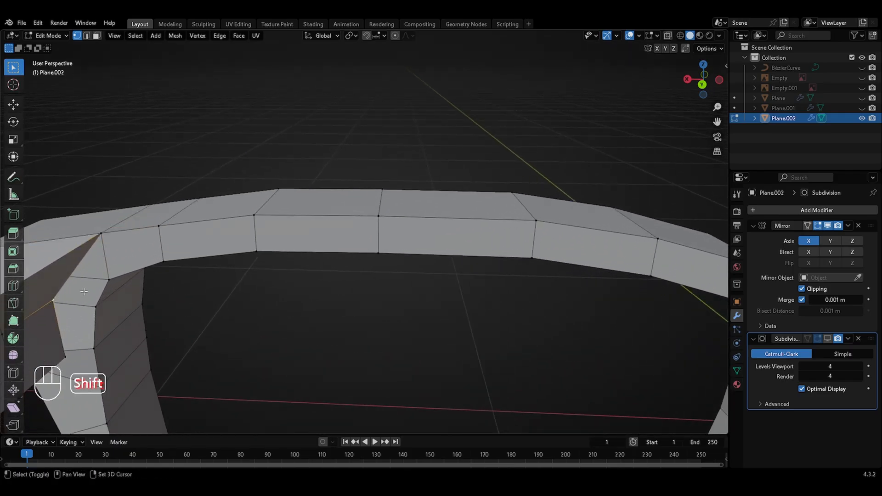
pyautogui.keyDown('shift'); pyautogui.click(107, 281); pyautogui.keyUp('shift')
pyautogui.press('m')
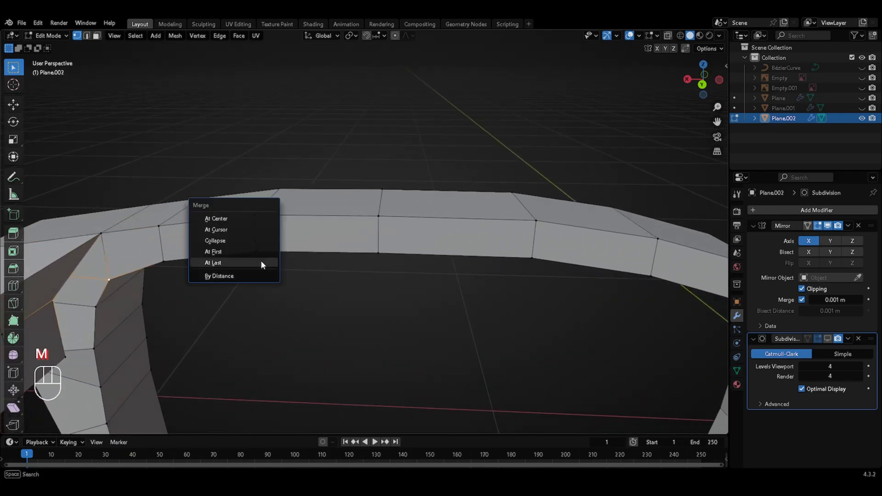
pyautogui.click(260, 260)
# Step: Add a centred lengthwise loop cut on the temple's inner side and merge its front vertex at the adjacent rim vertex using At Last
pyautogui.keyDown('shift'); pyautogui.moveTo(262, 273); pyautogui.dragTo(163, 247, button='middle'); pyautogui.keyUp('shift')
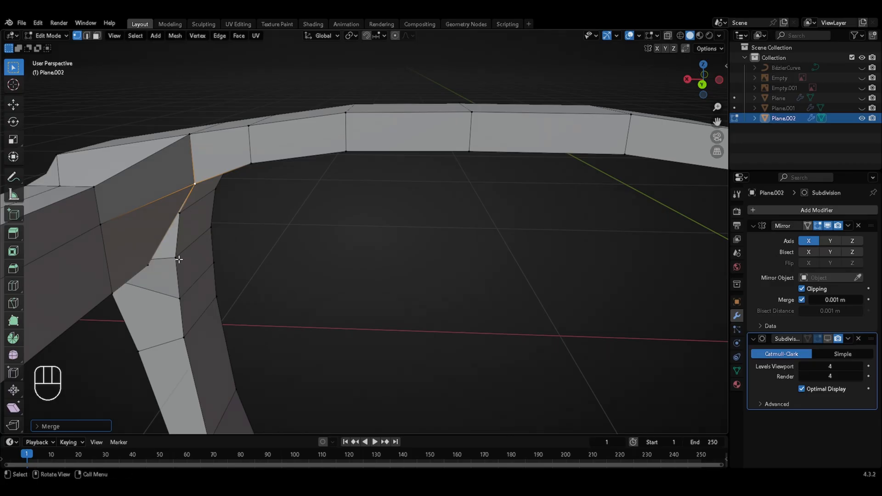
pyautogui.press('Escape')
pyautogui.hotkey('ctrl', 'r')
pyautogui.click(151, 244)
pyautogui.press('Escape')
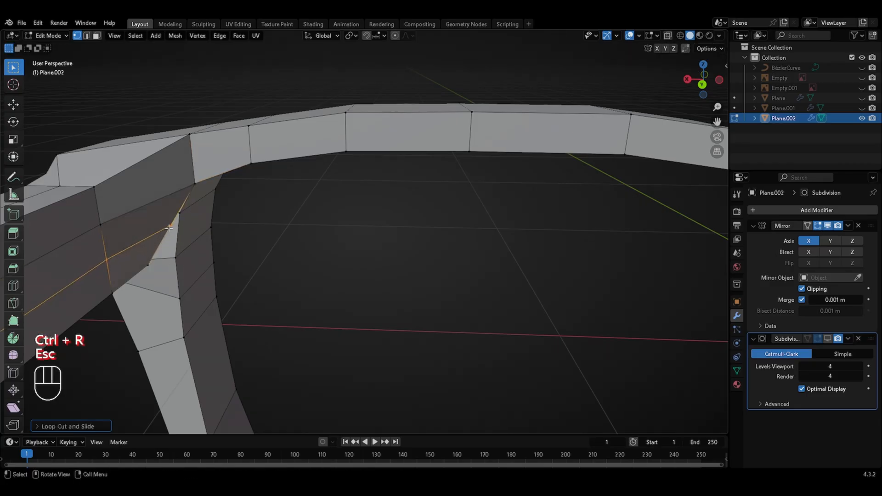
pyautogui.keyDown('shift'); pyautogui.click(182, 212); pyautogui.keyUp('shift')
pyautogui.press('m')
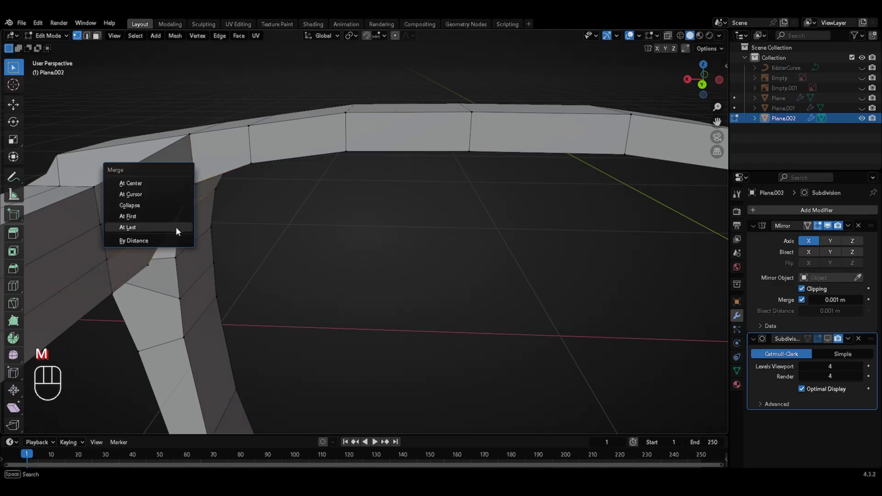
pyautogui.click(177, 227)
# Step: Merge the temple's lower inner front vertex into the adjacent inner rim vertex of the frame
pyautogui.click(150, 267)
pyautogui.keyDown('shift'); pyautogui.click(177, 259); pyautogui.keyUp('shift')
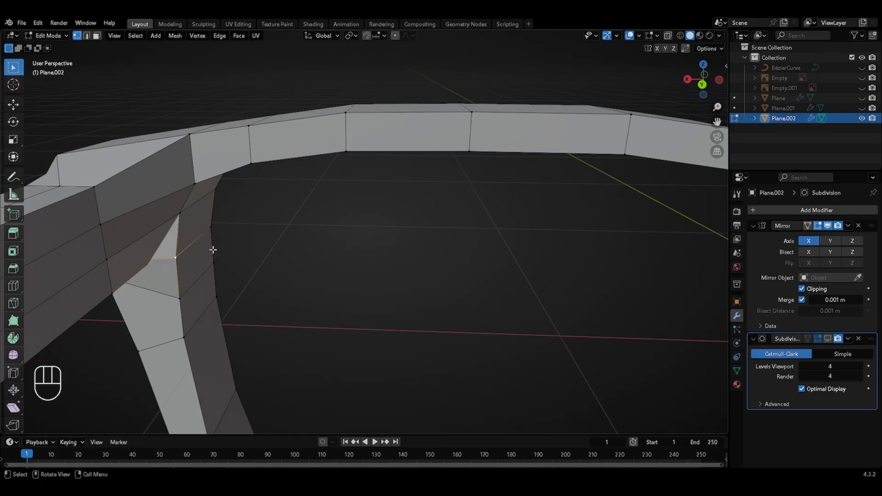
pyautogui.press('m')
pyautogui.click(214, 256)
pyautogui.moveTo(180, 324); pyautogui.dragTo(246, 120, button='middle')
pyautogui.press('g')
pyautogui.press('Escape')
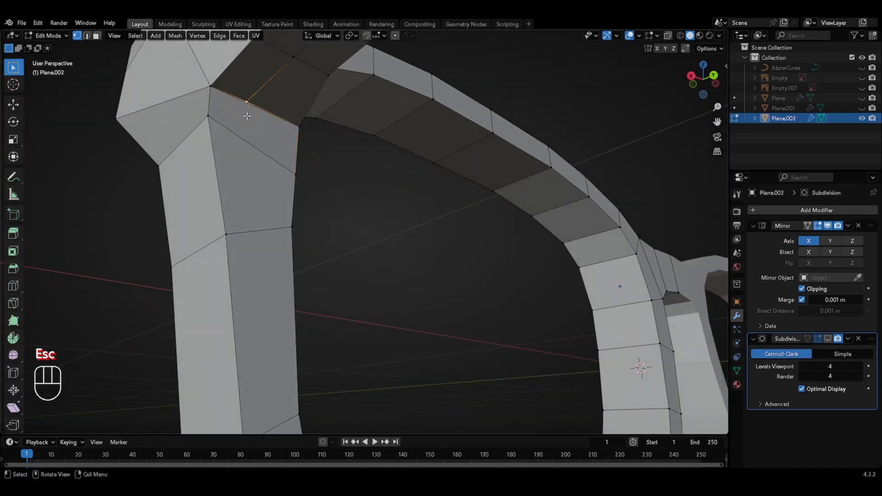
pyautogui.press('g')
pyautogui.press('Escape')
# Step: Add a centred loop cut around the rim's back face and merge its end vertex below the temple into the temple's underside vertex using At Last
pyautogui.hotkey('ctrl', 'r')
pyautogui.click(259, 149)
pyautogui.press('Escape')
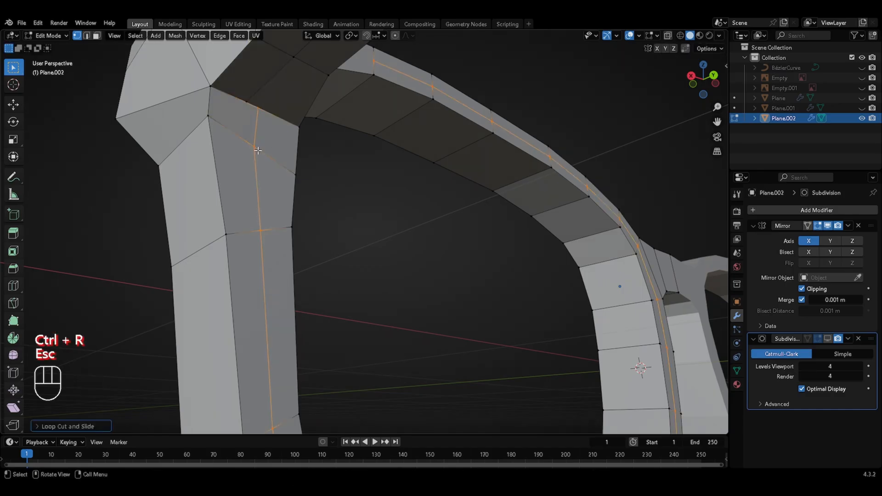
pyautogui.click(259, 110)
pyautogui.keyDown('shift'); pyautogui.click(246, 103); pyautogui.keyUp('shift')
pyautogui.press('m')
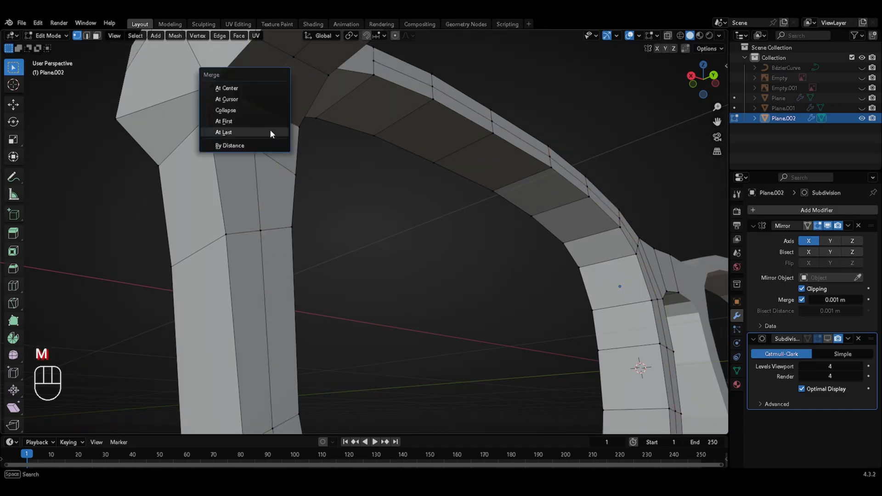
pyautogui.click(270, 133)
pyautogui.moveTo(269, 134); pyautogui.dragTo(255, 168, button='middle')
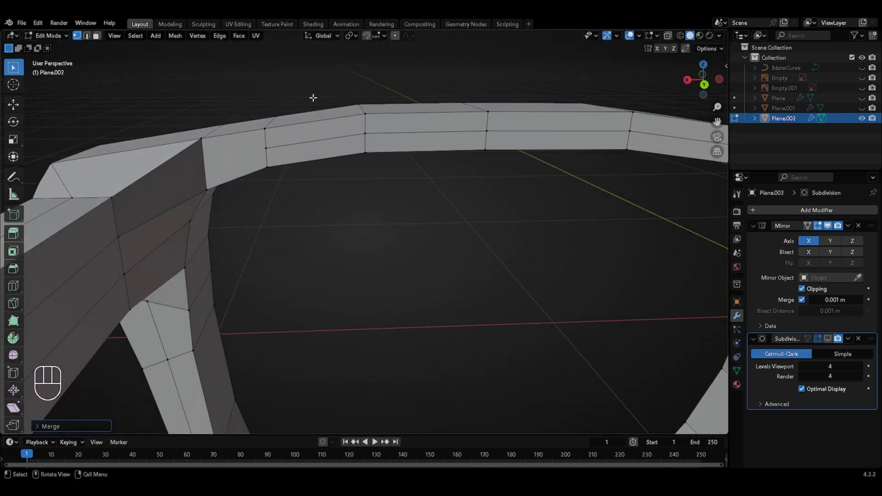
# Step: Knife-cut the rim's back face beside the temple from the centre loop's end vertex to the edge along the temple, splitting it into two faces
pyautogui.keyDown('ctrl'); pyautogui.moveTo(312, 98); pyautogui.dragTo(315, 153, button='middle'); pyautogui.keyUp('ctrl')
pyautogui.press('Escape')
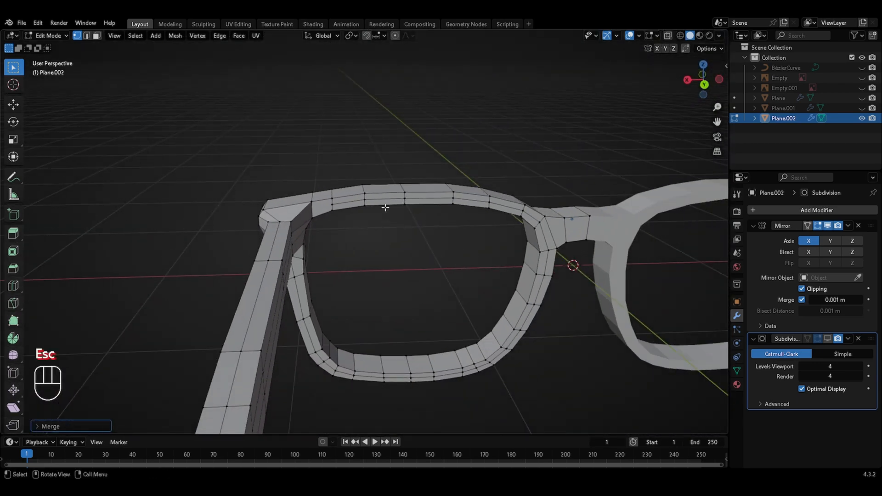
pyautogui.keyDown('ctrl'); pyautogui.moveTo(337, 207); pyautogui.dragTo(339, 168, button='middle'); pyautogui.keyUp('ctrl')
pyautogui.hotkey('alt', 'z')
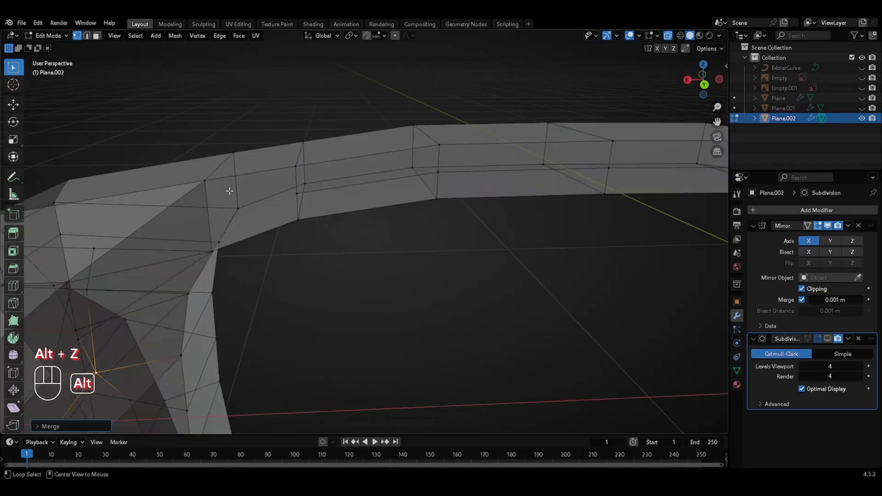
pyautogui.press('3')
pyautogui.keyDown('alt'); pyautogui.click(248, 189); pyautogui.keyUp('alt')
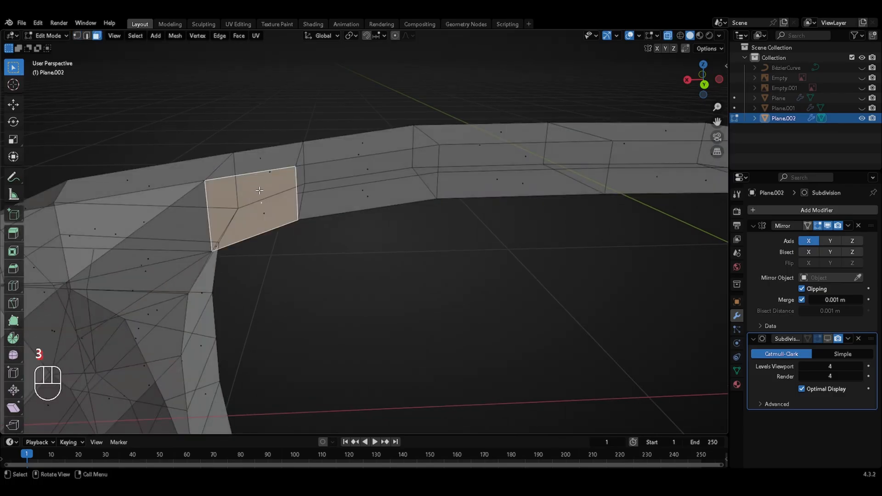
pyautogui.press('1')
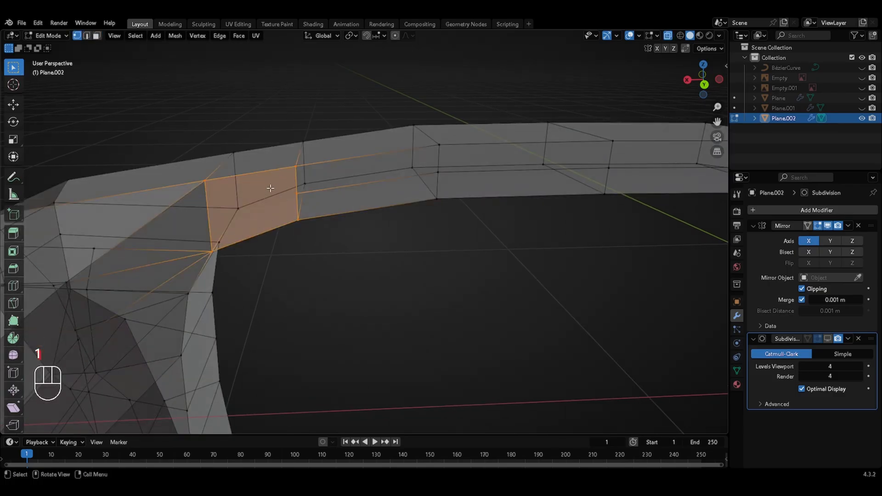
pyautogui.hotkey('alt', 'z')
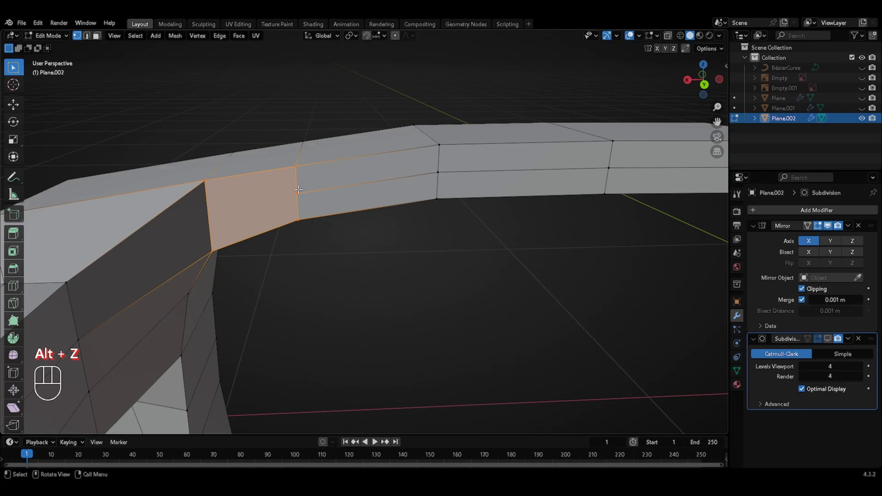
pyautogui.hotkey('ctrl', 'z')
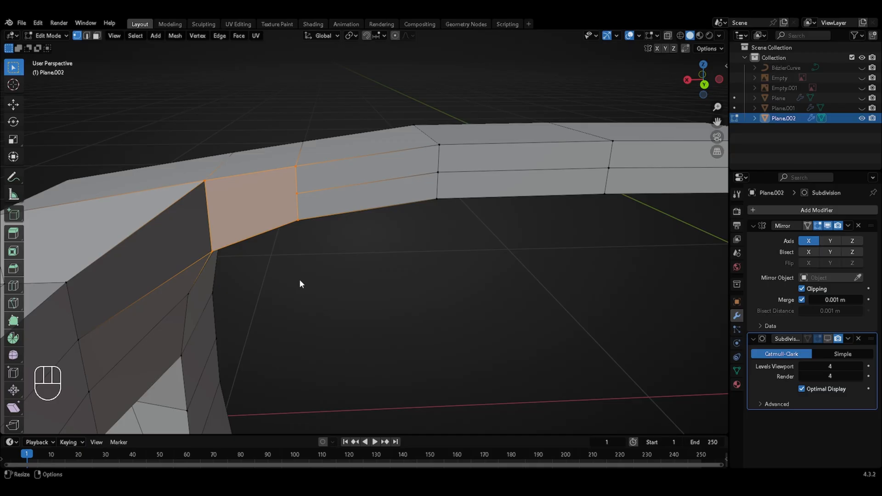
pyautogui.press('k')
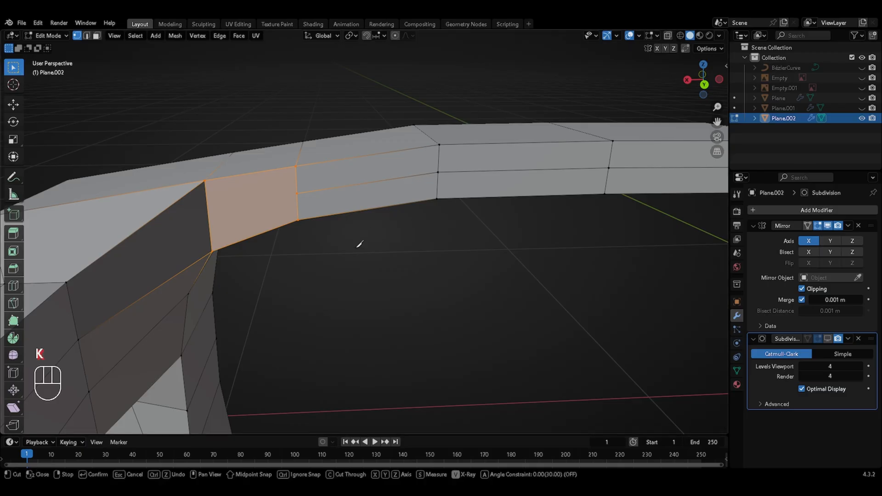
pyautogui.click(297, 193)
pyautogui.click(208, 215)
pyautogui.press('Return')
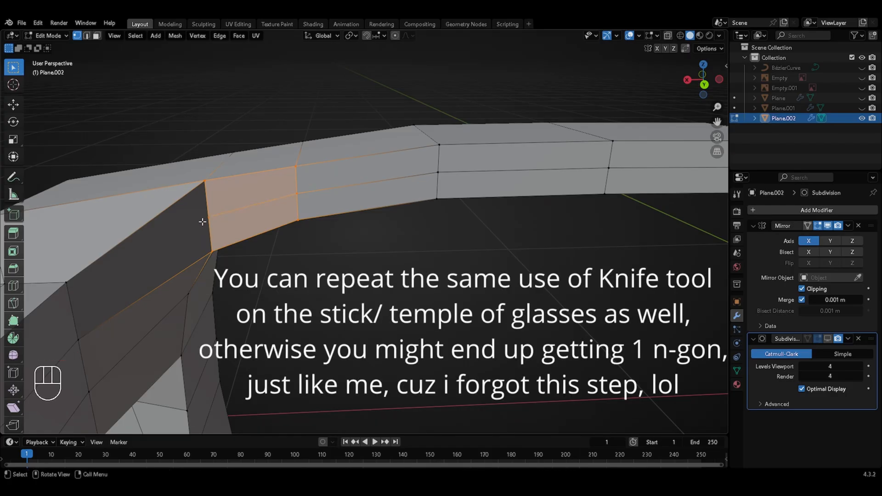
pyautogui.press('Escape')
pyautogui.press('Escape')
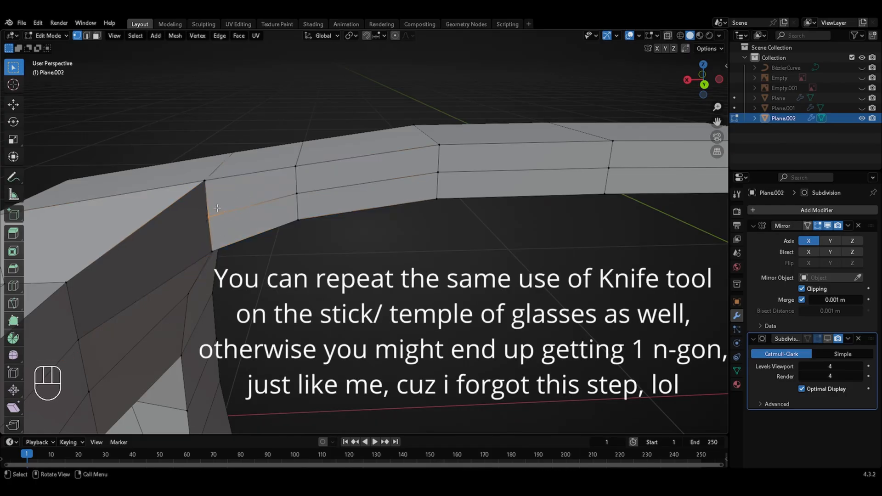
pyautogui.press('3')
pyautogui.click(230, 198)
pyautogui.click(245, 223)
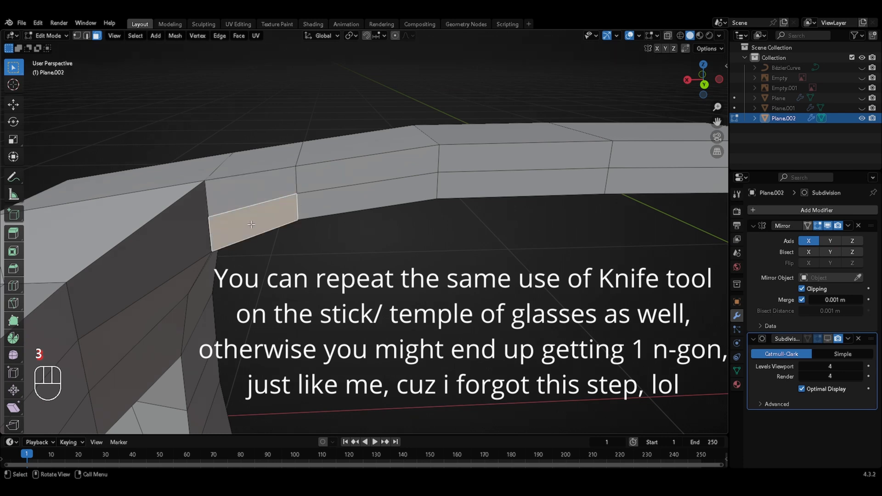
# Step: Return to Object Mode, enable the Subdivision modifier's viewport display and inspect the smoothed glasses from several sides
pyautogui.scroll(-8, 368, 110)
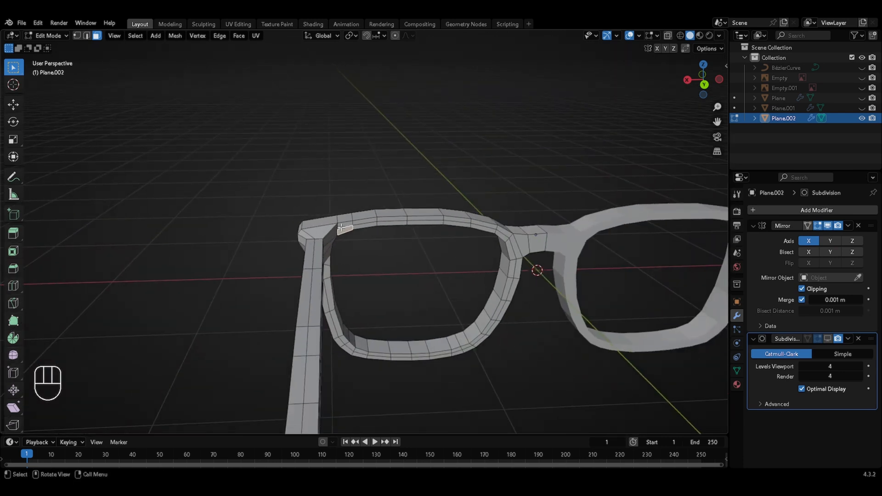
pyautogui.press('Tab')
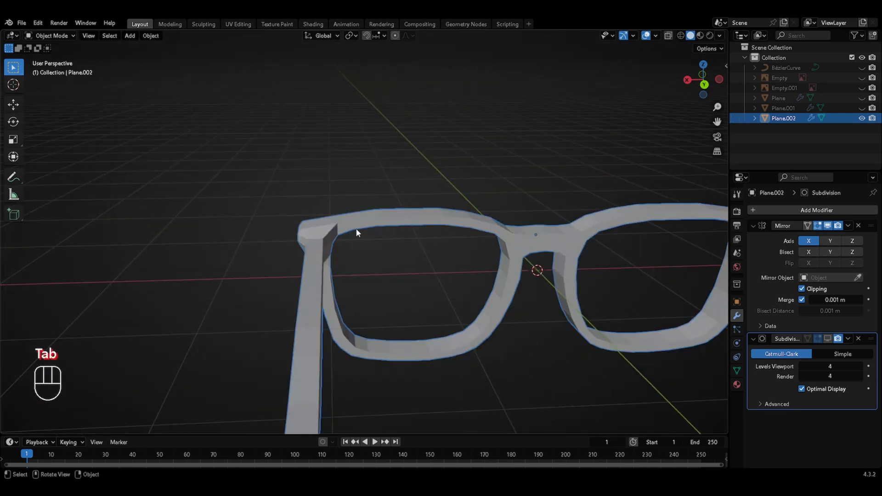
pyautogui.click(827, 337)
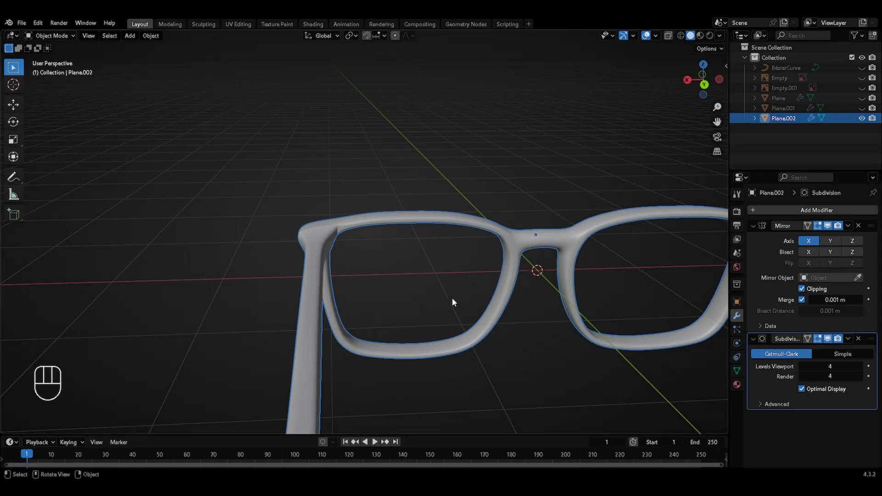
pyautogui.moveTo(444, 308); pyautogui.dragTo(595, 250, button='middle')
pyautogui.press('Tab')
pyautogui.press('Tab')
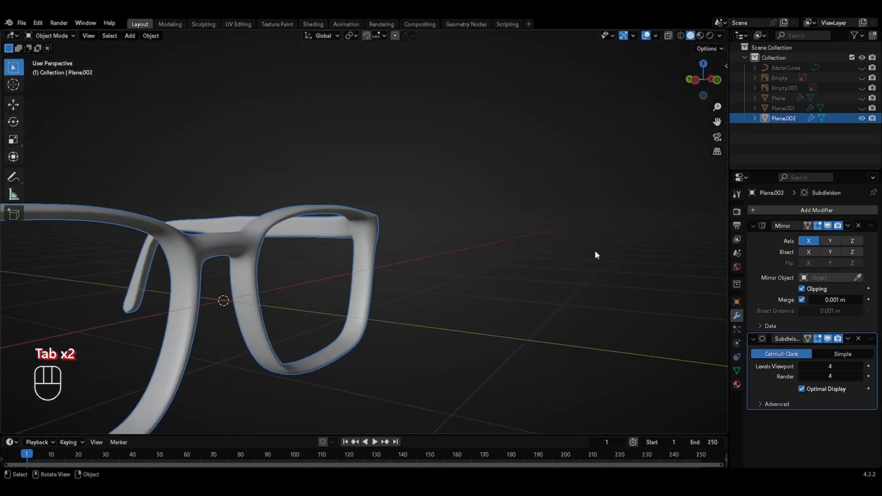
pyautogui.keyDown('ctrl'); pyautogui.moveTo(448, 205); pyautogui.dragTo(381, 288, button='middle'); pyautogui.keyUp('ctrl')
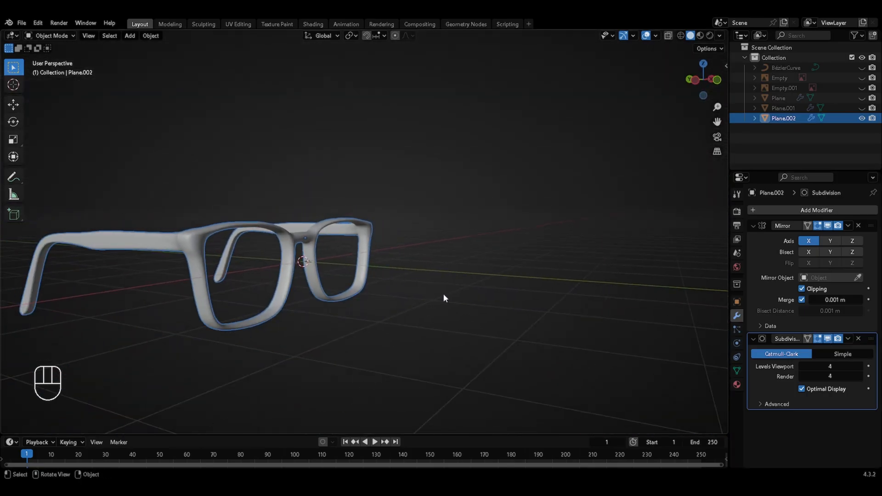
pyautogui.moveTo(461, 274); pyautogui.dragTo(393, 281, button='middle')
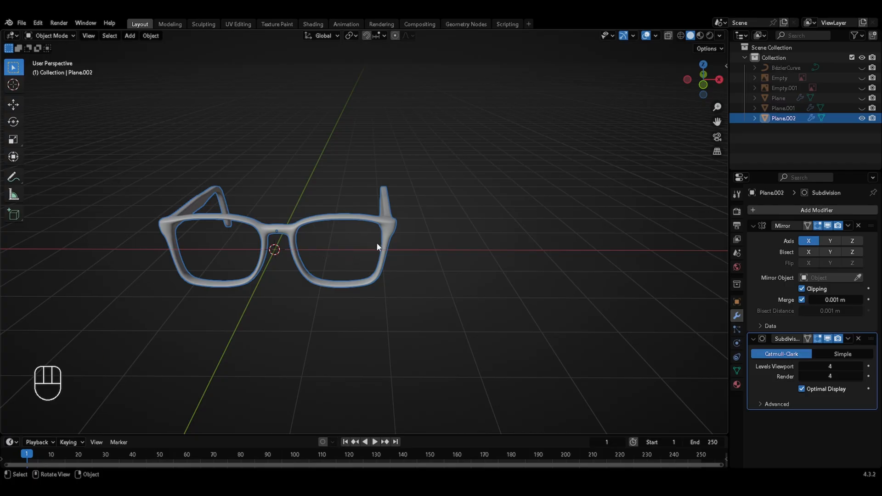
# Step: Duplicate the rim's inner front edge loop in place, scale the copy down slightly and fill it with a face for the lens
pyautogui.keyDown('ctrl'); pyautogui.moveTo(377, 247); pyautogui.dragTo(436, 242, button='middle'); pyautogui.keyUp('ctrl')
pyautogui.press('Tab')
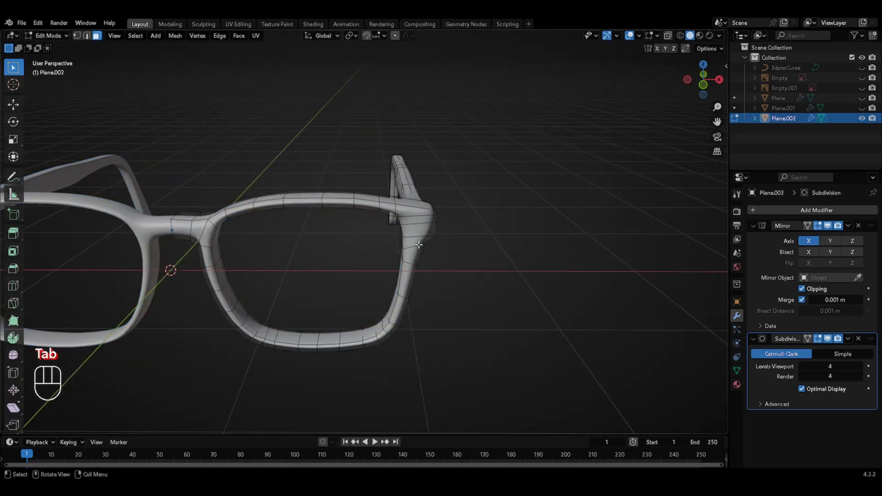
pyautogui.press('1')
pyautogui.keyDown('alt'); pyautogui.click(359, 336); pyautogui.keyUp('alt')
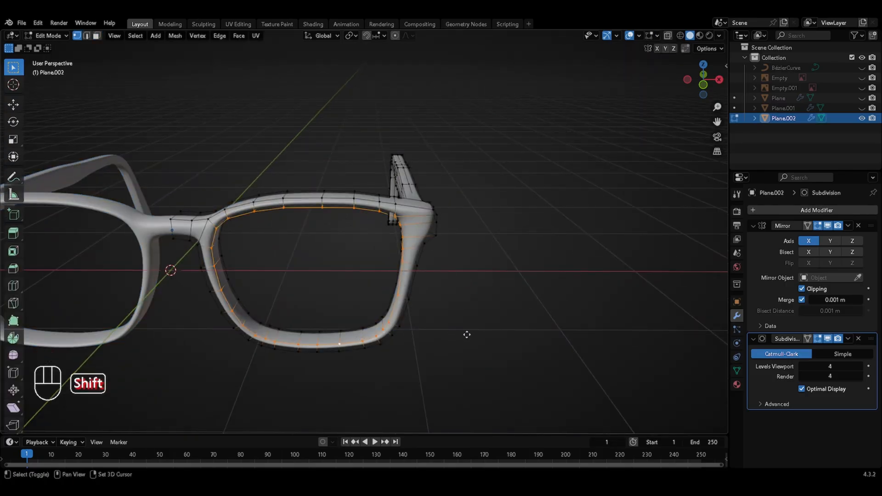
pyautogui.hotkey('shift', 'd')
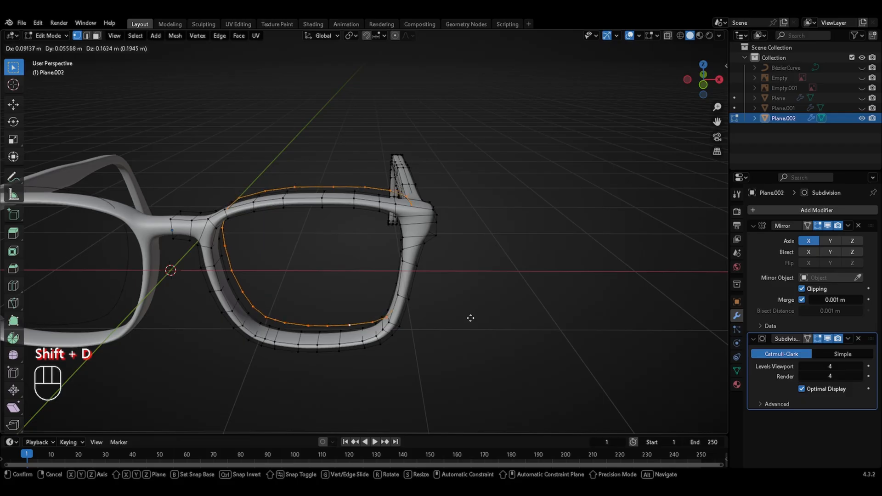
pyautogui.rightClick(470, 317)
pyautogui.press('s')
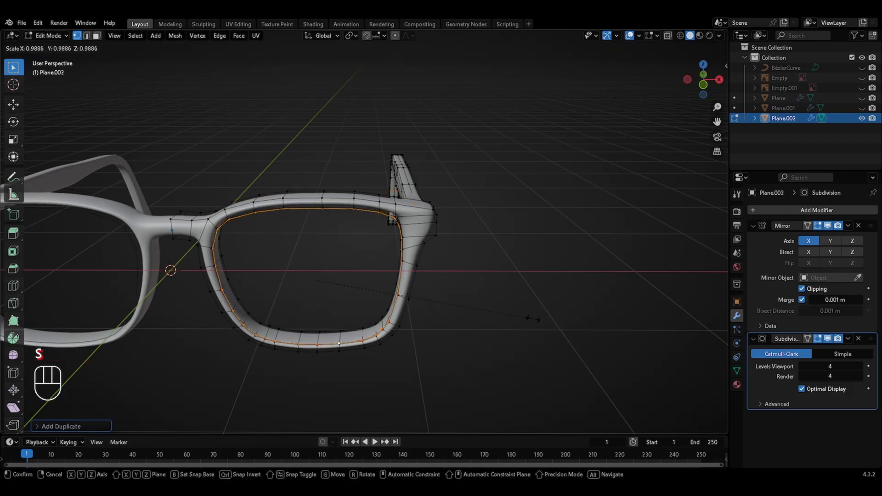
pyautogui.click(533, 319)
pyautogui.press('f')
# Step: Move the lens face along Y into the frame's depth and extrude it about 0.09 m along its normal
pyautogui.press('KP_7')
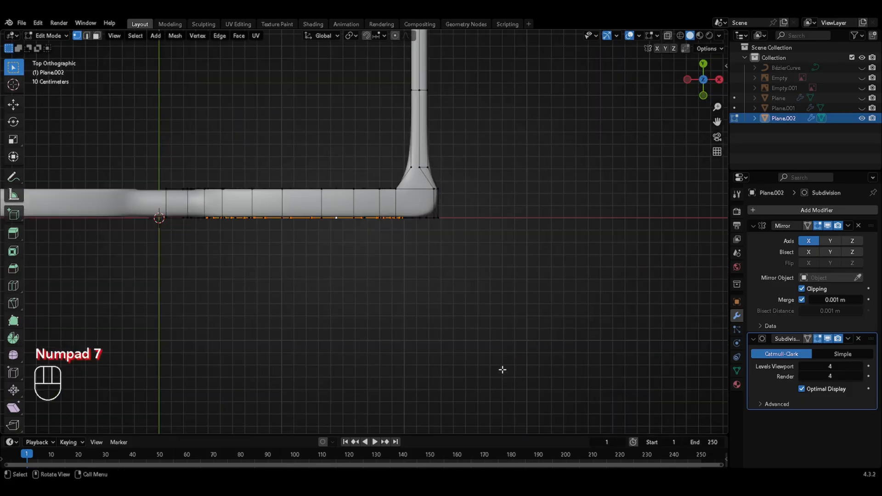
pyautogui.press('g')
pyautogui.press('y')
pyautogui.click(504, 364)
pyautogui.moveTo(504, 365); pyautogui.dragTo(477, 326, button='middle')
pyautogui.press('e')
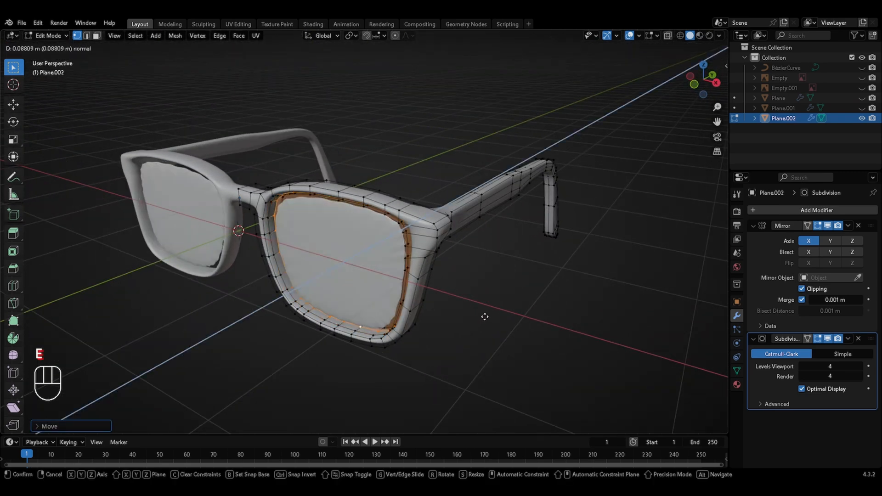
pyautogui.click(482, 316)
# Step: Select all linked lens geometry, separate it by selection into its own object and return to Object Mode
pyautogui.keyDown('alt'); pyautogui.click(380, 334); pyautogui.keyUp('alt')
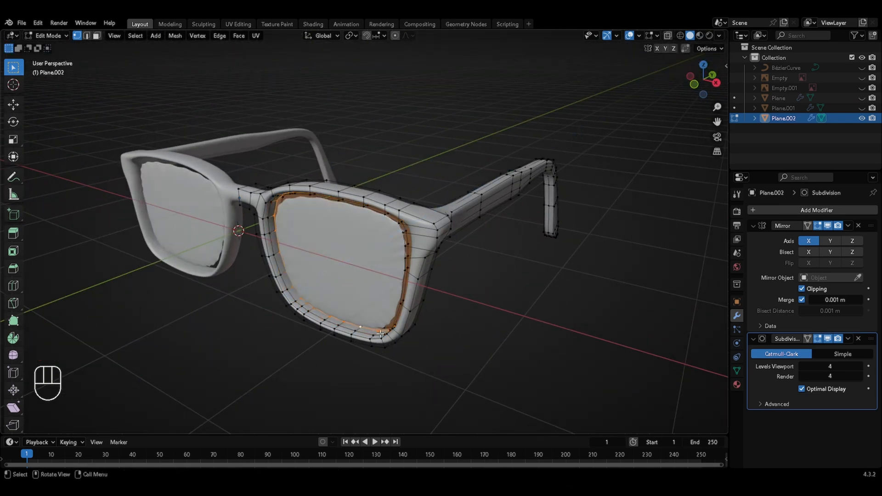
pyautogui.keyDown('ctrl'); pyautogui.moveTo(383, 335); pyautogui.dragTo(361, 340, button='middle'); pyautogui.keyUp('ctrl')
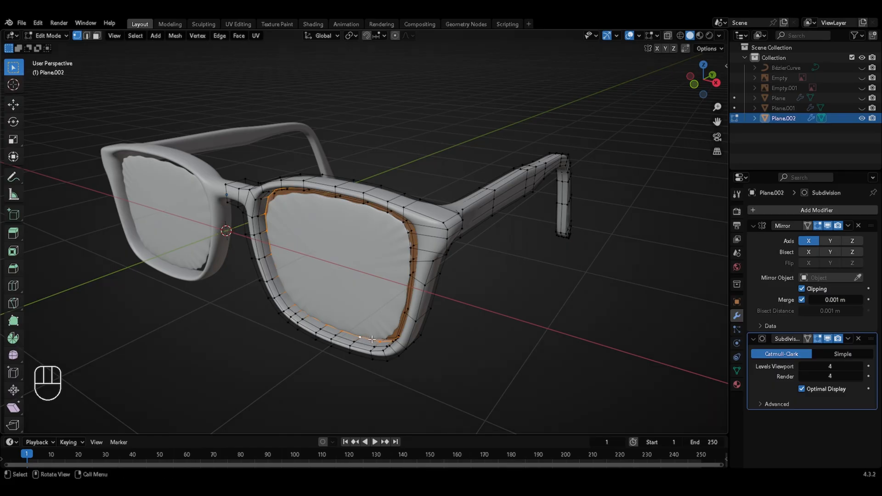
pyautogui.press('l')
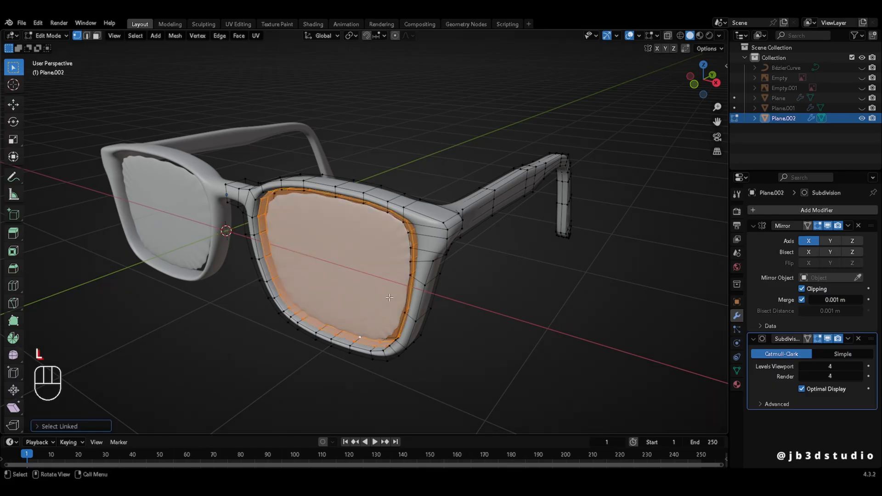
pyautogui.press('p')
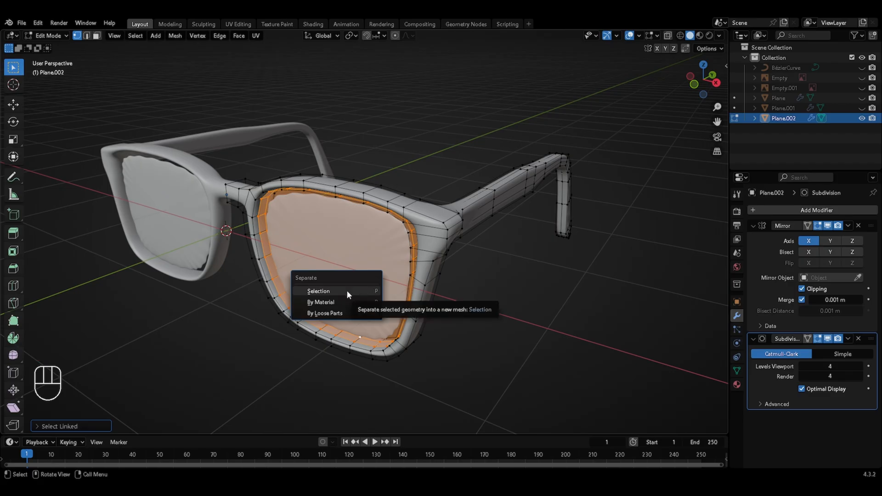
pyautogui.click(351, 290)
pyautogui.press('Tab')
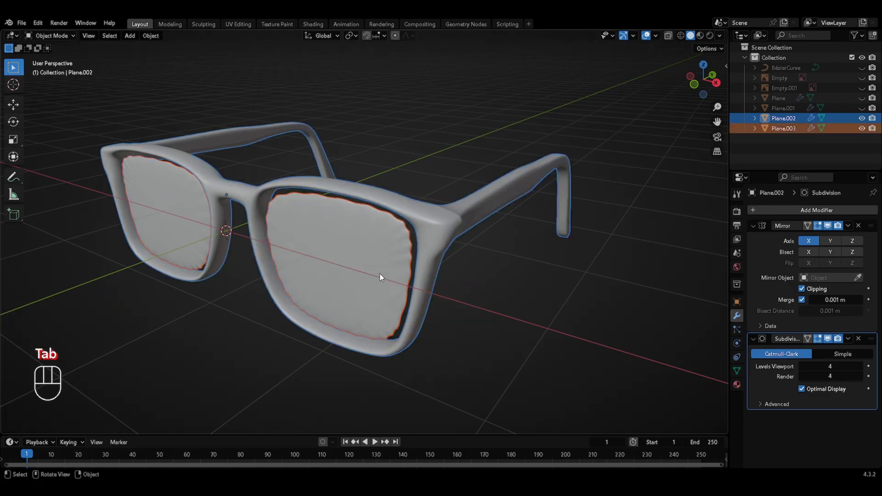
# Step: Remove the Subdivision modifier from the separated lens object
pyautogui.click(377, 285)
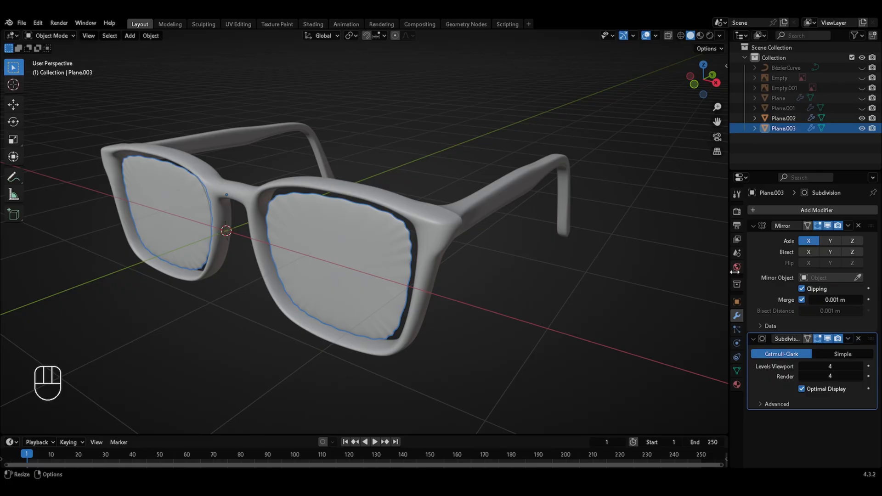
pyautogui.click(858, 339)
pyautogui.moveTo(551, 294); pyautogui.dragTo(595, 276, button='middle')
# Step: Scale the whole lens mesh up slightly so its edges reach the rim, and deselect it in Object Mode
pyautogui.press('Tab')
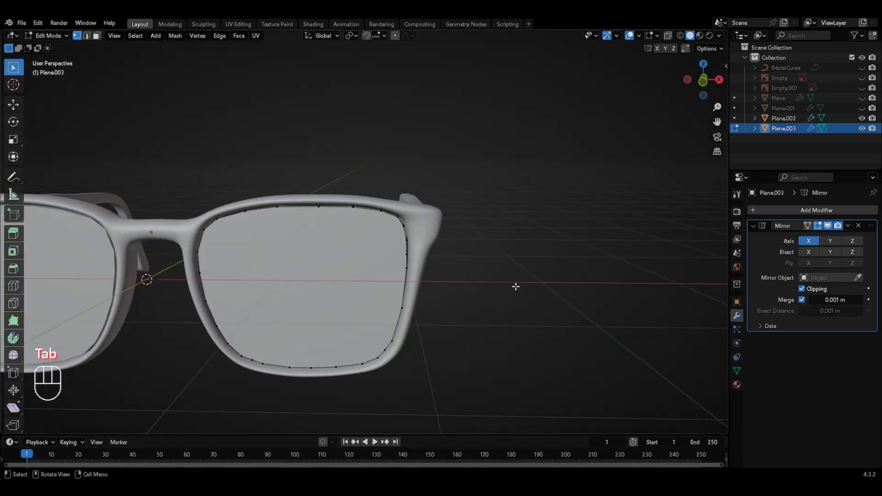
pyautogui.press('a')
pyautogui.press('s')
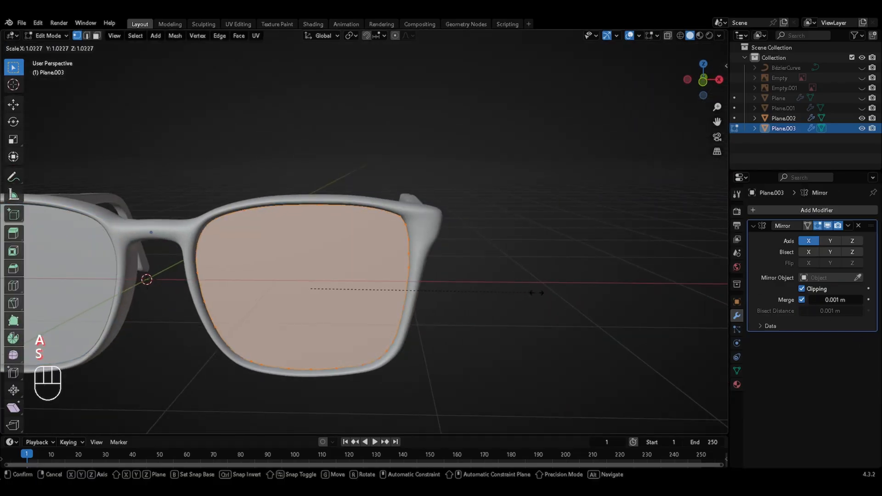
pyautogui.click(544, 292)
pyautogui.press('Tab')
pyautogui.click(544, 297)
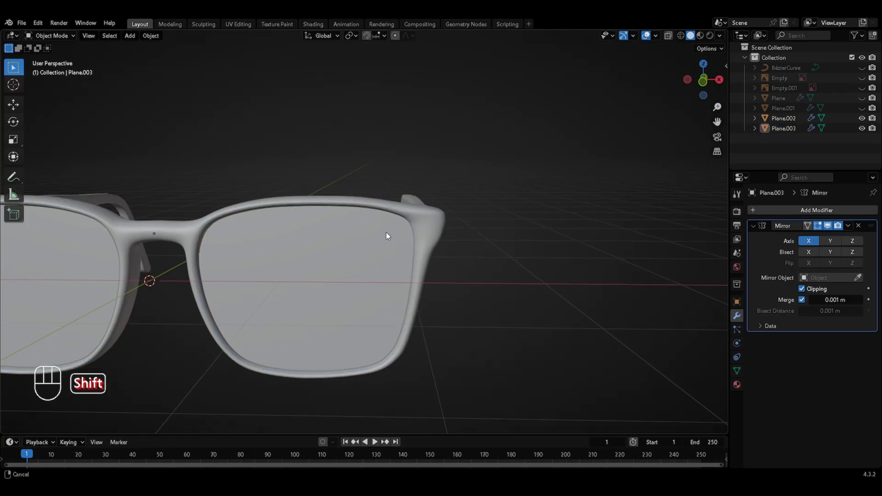
# Step: Select the glasses frame and switch the viewport to Rendered shading
pyautogui.keyDown('shift'); pyautogui.moveTo(386, 238); pyautogui.dragTo(608, 215, button='middle'); pyautogui.keyUp('shift')
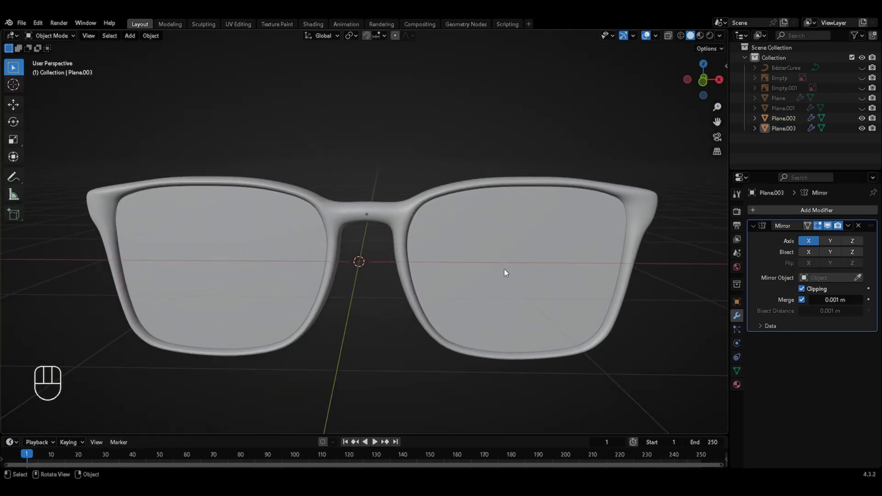
pyautogui.moveTo(503, 270); pyautogui.dragTo(484, 279, button='middle')
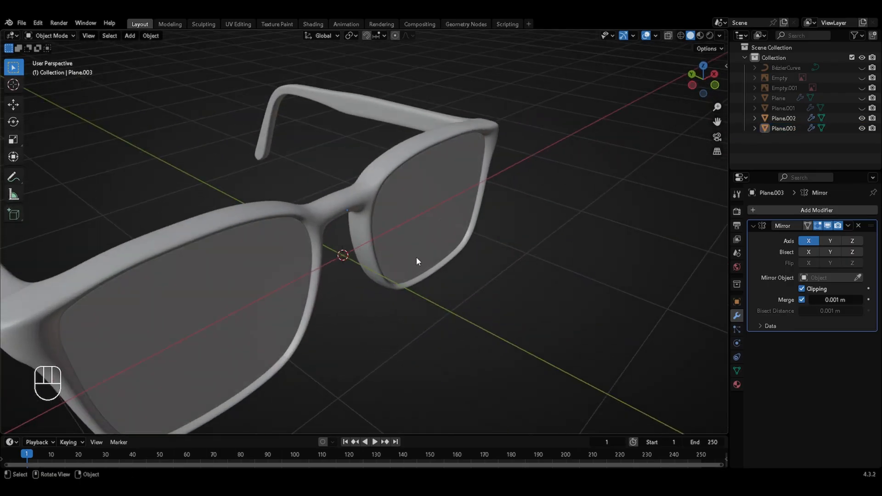
pyautogui.click(369, 208)
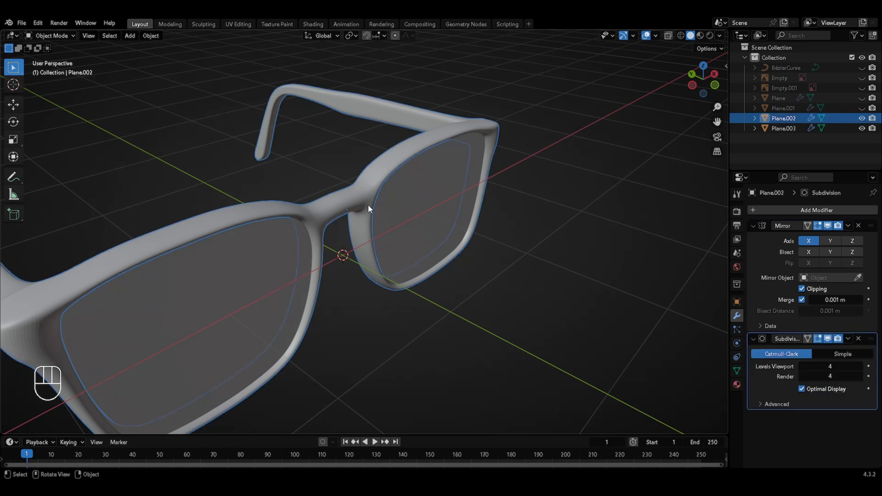
pyautogui.click(710, 36)
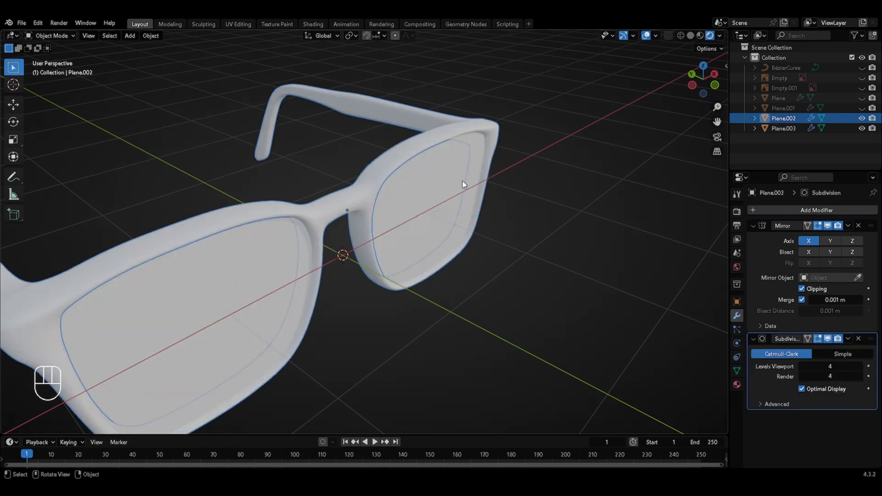
# Step: Give the glasses frame a new material with black base color and roughness 0.384, and apply Shade Auto Smooth
pyautogui.click(737, 385)
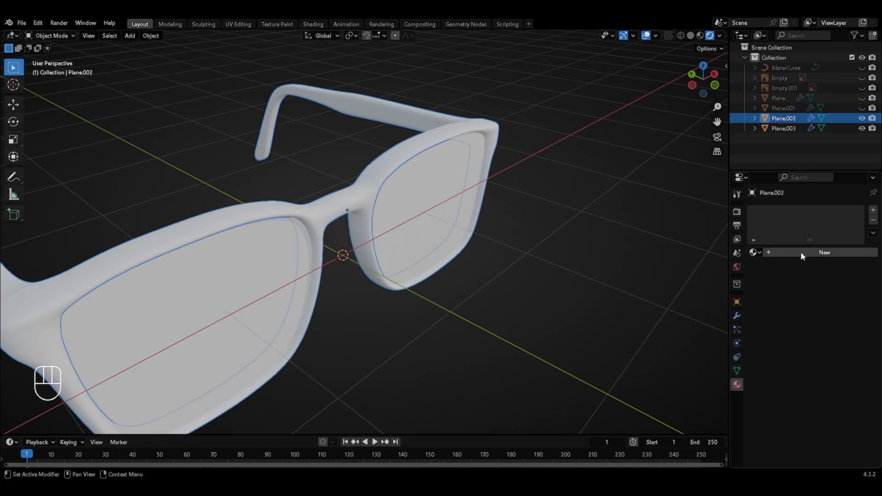
pyautogui.click(799, 255)
pyautogui.click(823, 313)
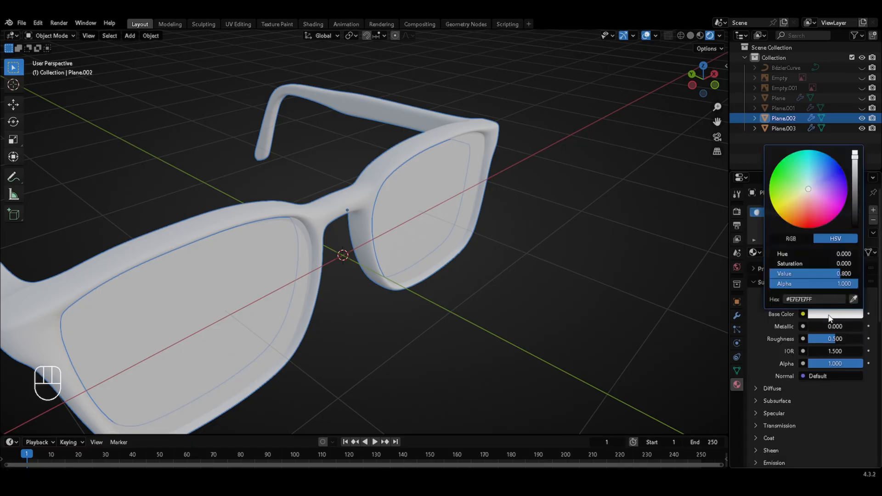
pyautogui.moveTo(857, 213); pyautogui.dragTo(856, 217)
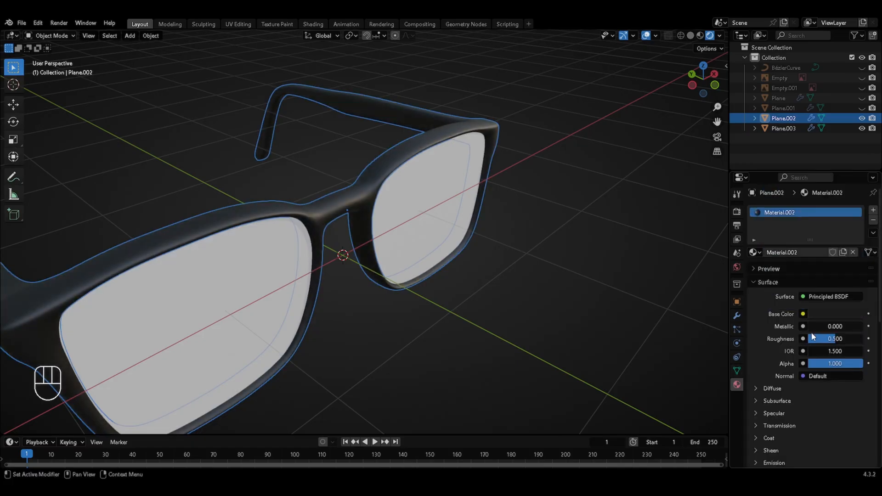
pyautogui.moveTo(833, 341); pyautogui.dragTo(817, 340)
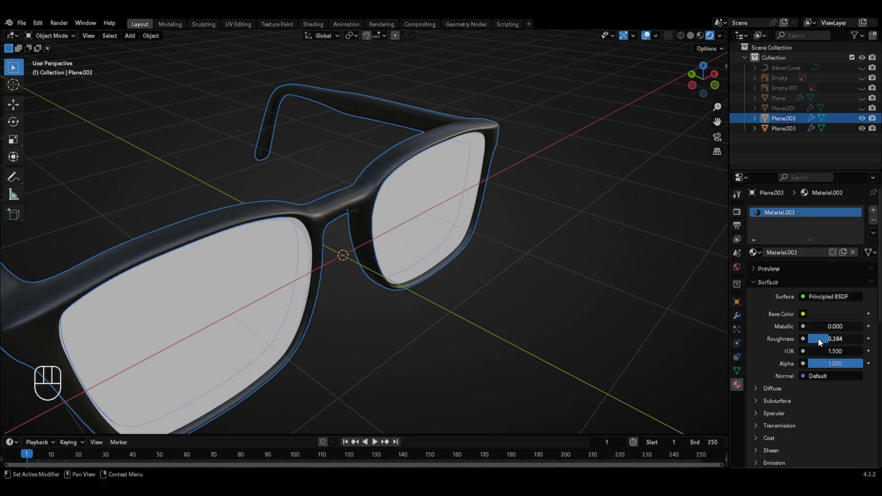
pyautogui.rightClick(360, 191)
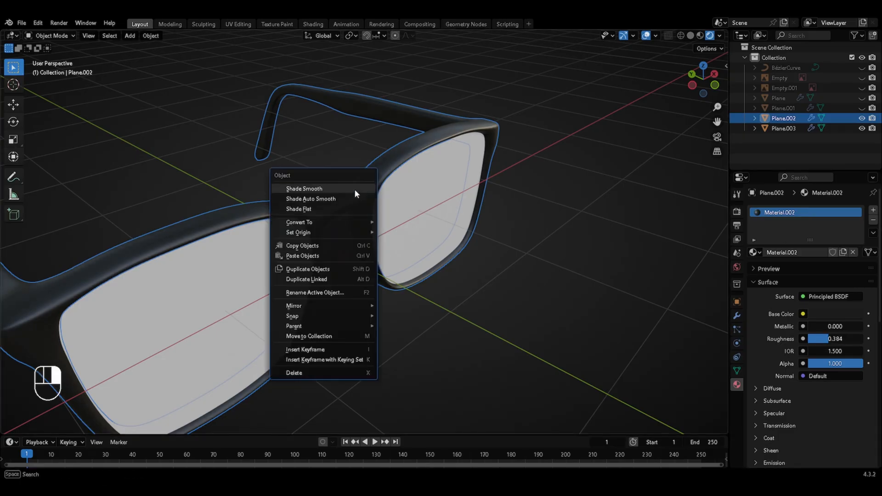
pyautogui.click(352, 198)
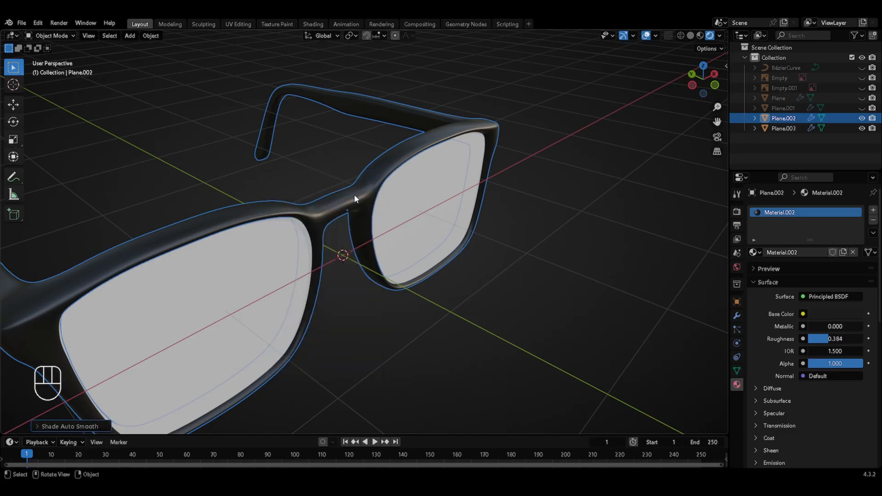
# Step: Assign the lenses a new material that uses the Glass BSDF surface shader
pyautogui.click(410, 224)
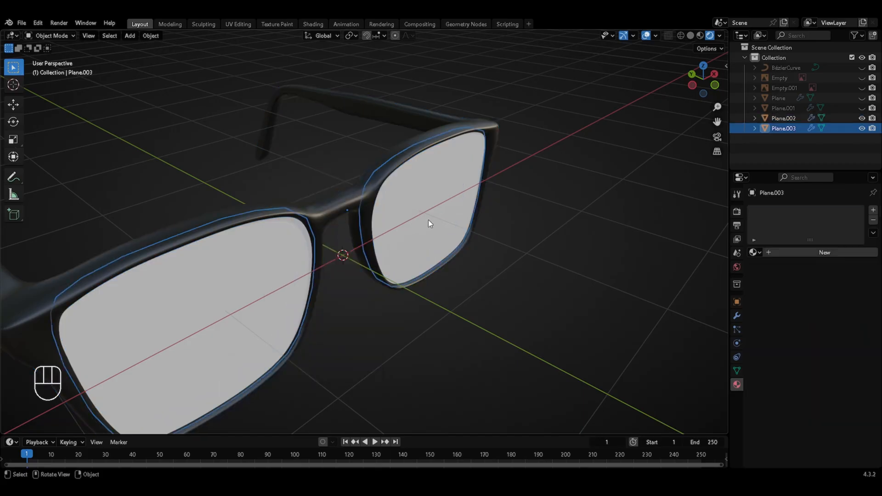
pyautogui.click(809, 252)
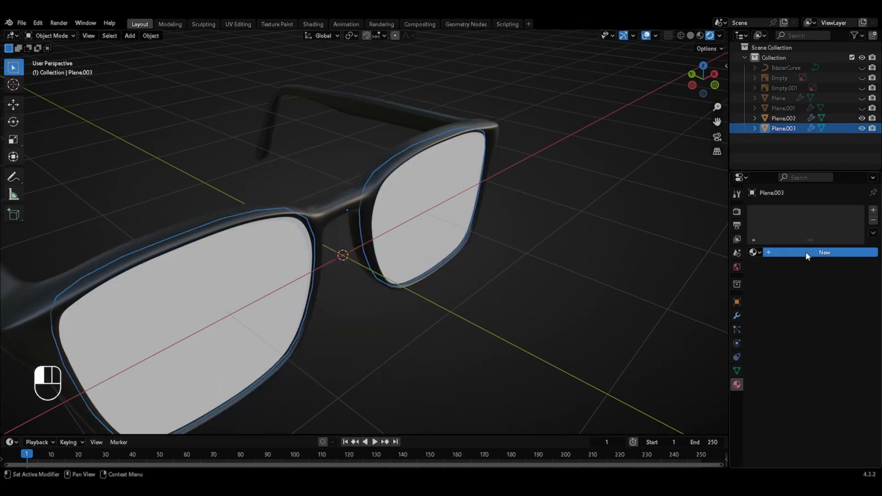
pyautogui.click(818, 297)
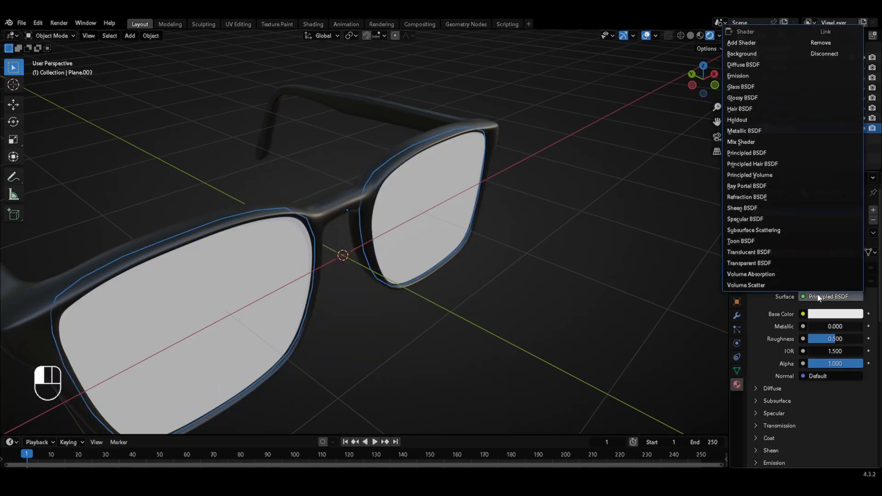
pyautogui.click(752, 87)
# Step: Set the render engine to Cycles and enable Scene Lights and Scene World for the rendered viewport
pyautogui.click(737, 211)
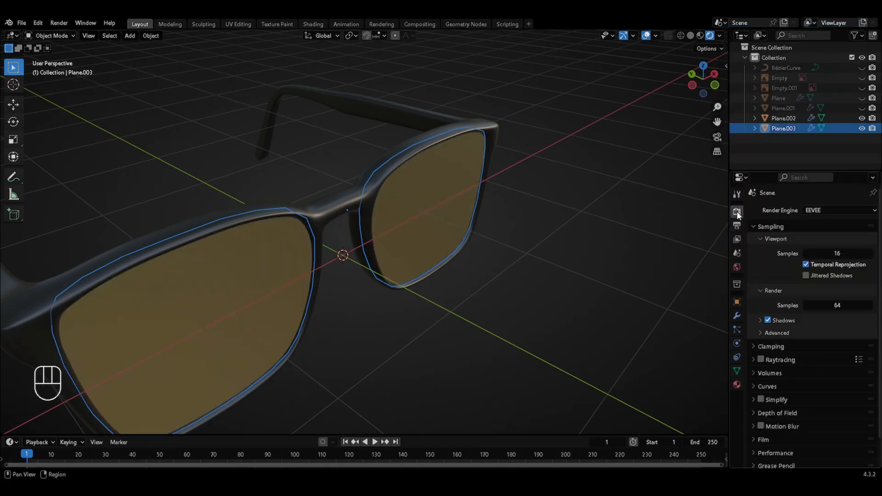
pyautogui.click(822, 210)
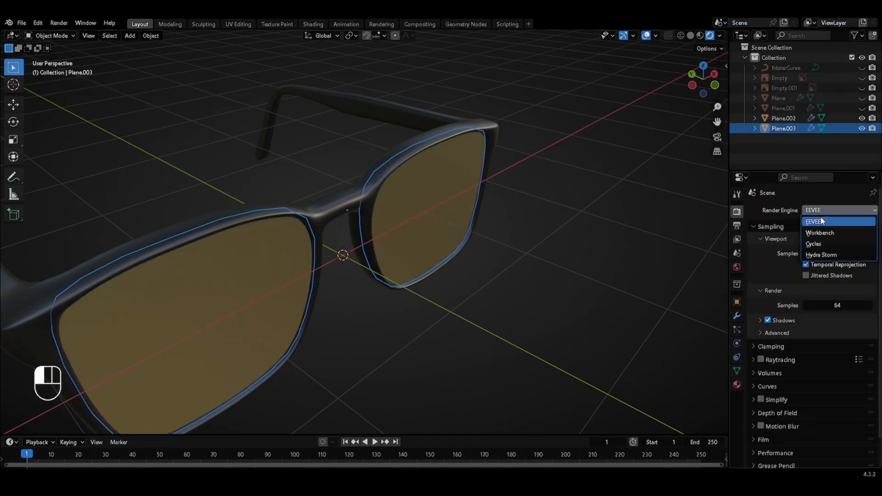
pyautogui.click(814, 244)
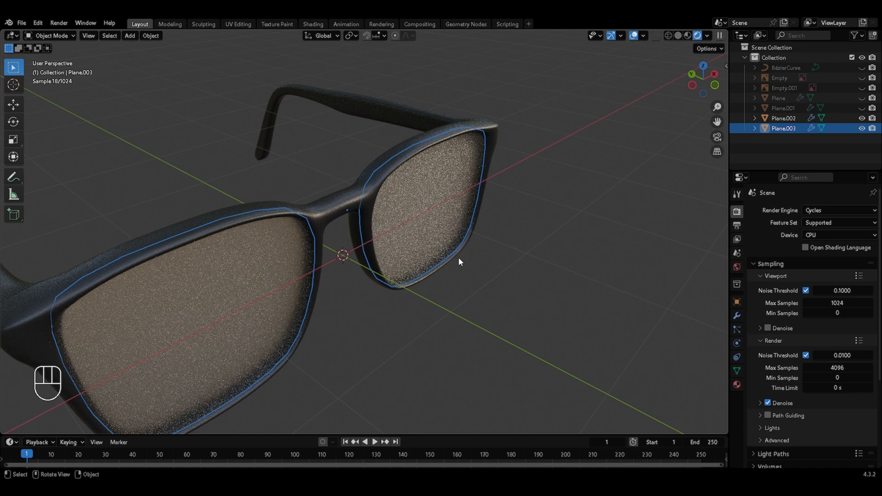
pyautogui.click(707, 35)
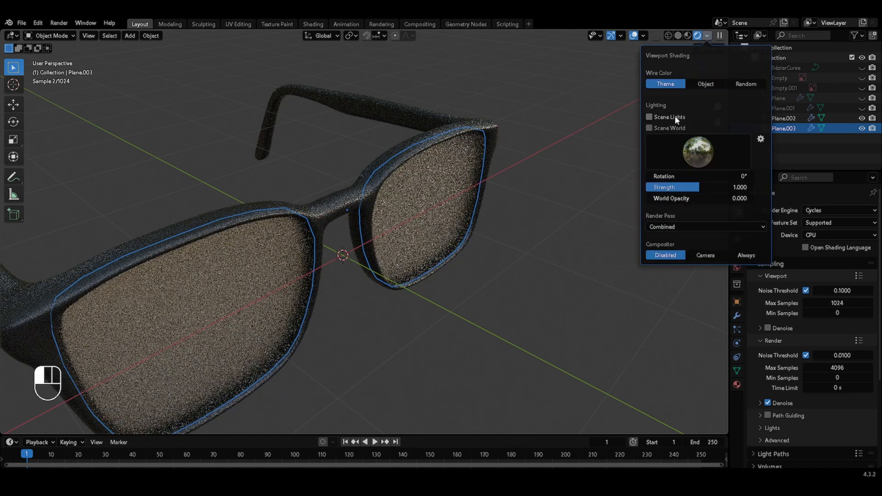
pyautogui.click(674, 128)
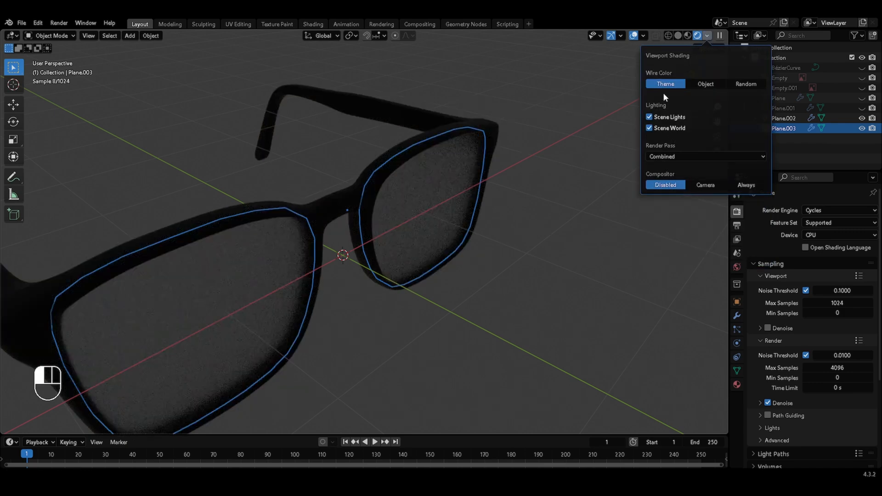
# Step: Add a Sun light, raise it along Z and move it along Y in front of the glasses
pyautogui.moveTo(634, 152)
pyautogui.keyDown('ctrl'); pyautogui.mouseDown(button='middle')
pyautogui.moveTo(555, 213)
pyautogui.moveTo(504, 220)
pyautogui.mouseUp(button='middle'); pyautogui.keyUp('ctrl')
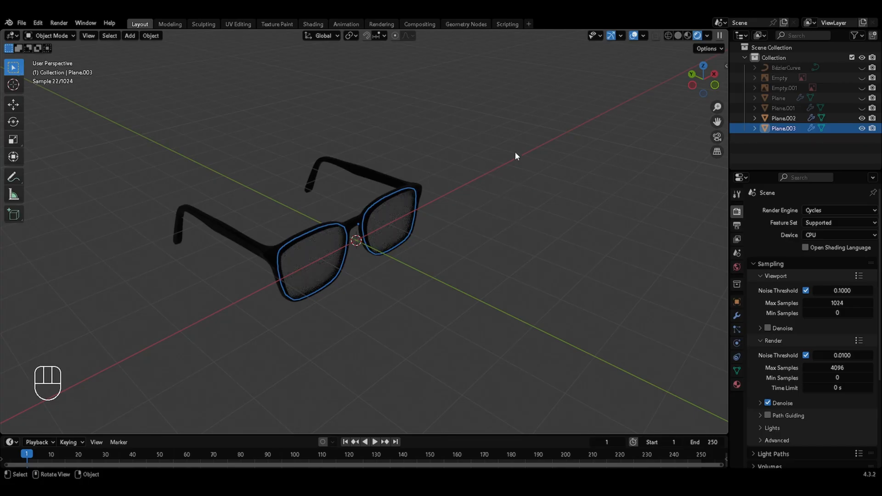
pyautogui.hotkey('shift', 'a')
pyautogui.moveTo(492, 285)
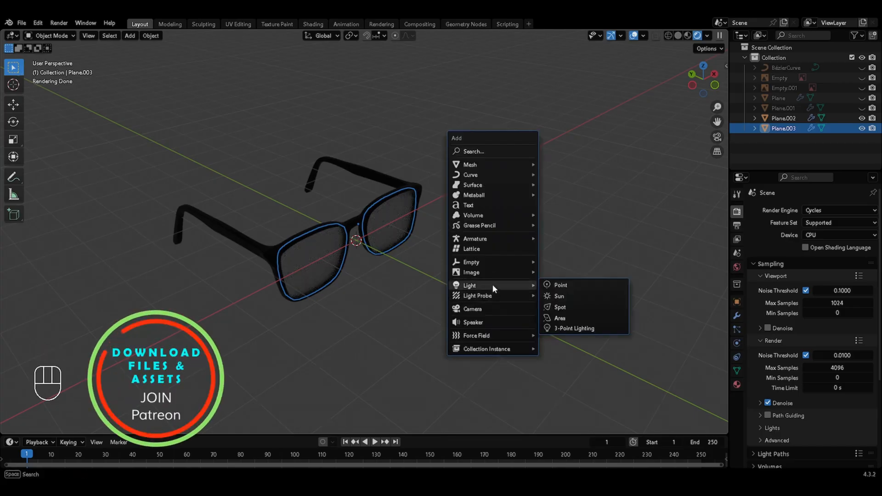
pyautogui.click(567, 296)
pyautogui.press('g')
pyautogui.press('z')
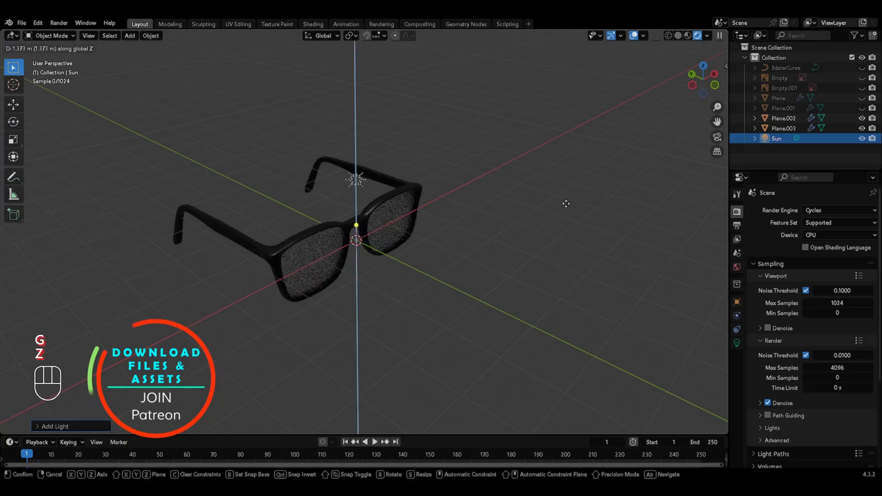
pyautogui.press('y')
pyautogui.click(482, 271)
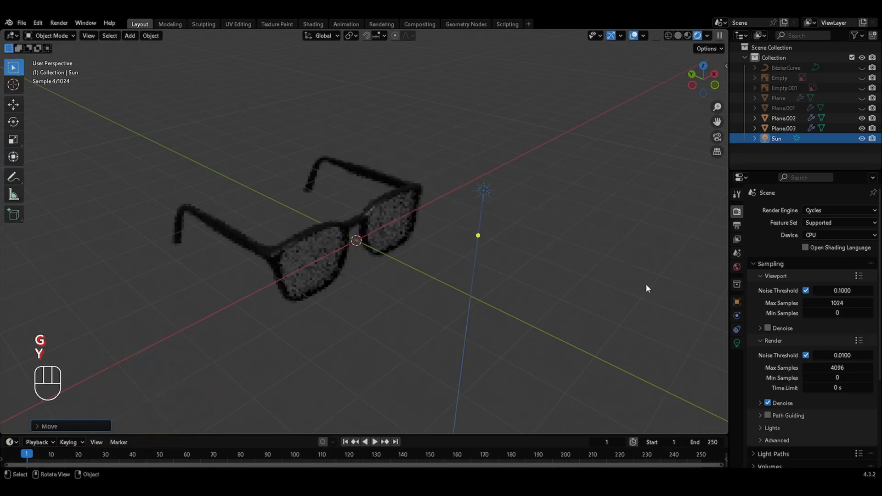
# Step: Rotate the Sun light around the global Y and X axes to aim it across the glasses
pyautogui.press('r')
pyautogui.press('y')
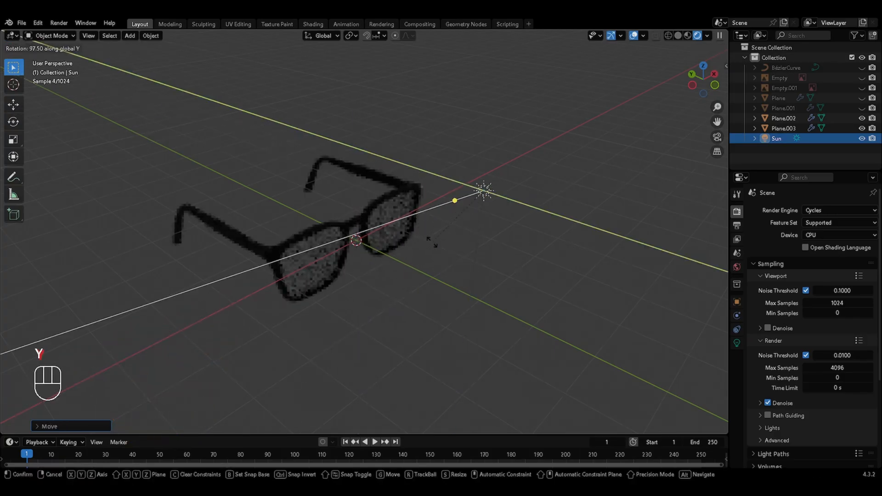
pyautogui.click(436, 248)
pyautogui.press('r')
pyautogui.press('x')
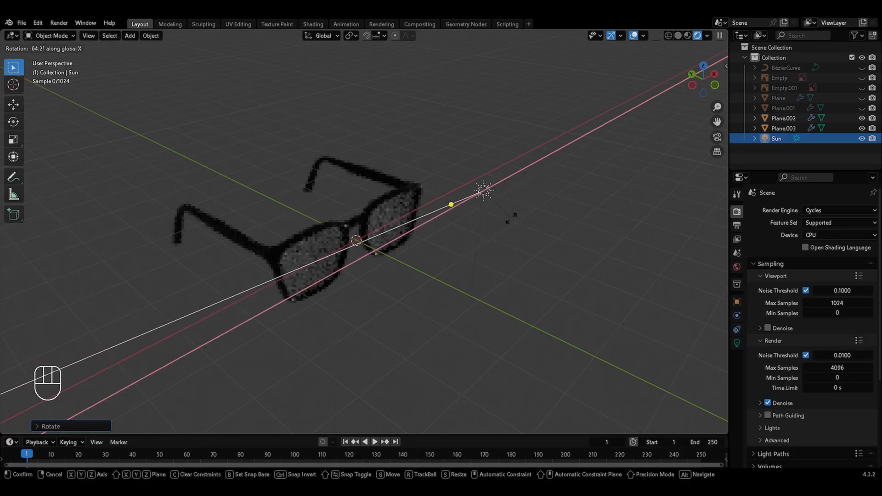
pyautogui.click(513, 222)
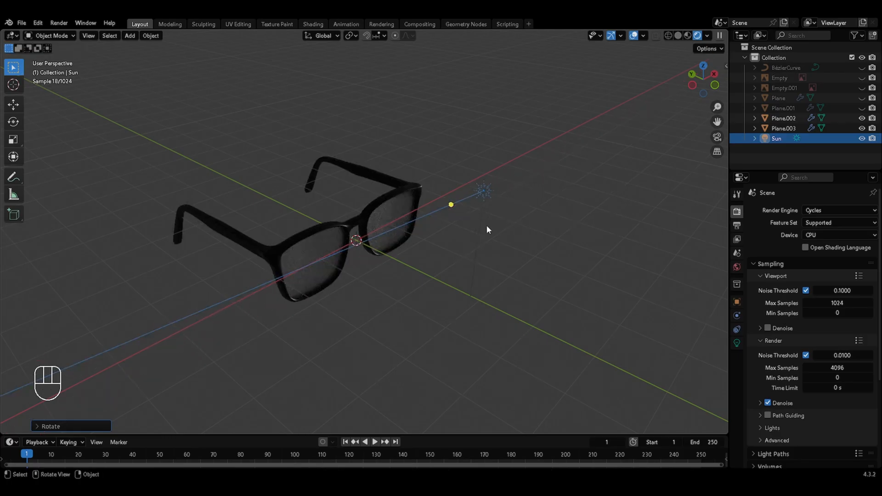
# Step: Set the Sun light's strength to 3 and adjust its direction with a further rotation around the global X axis
pyautogui.click(736, 343)
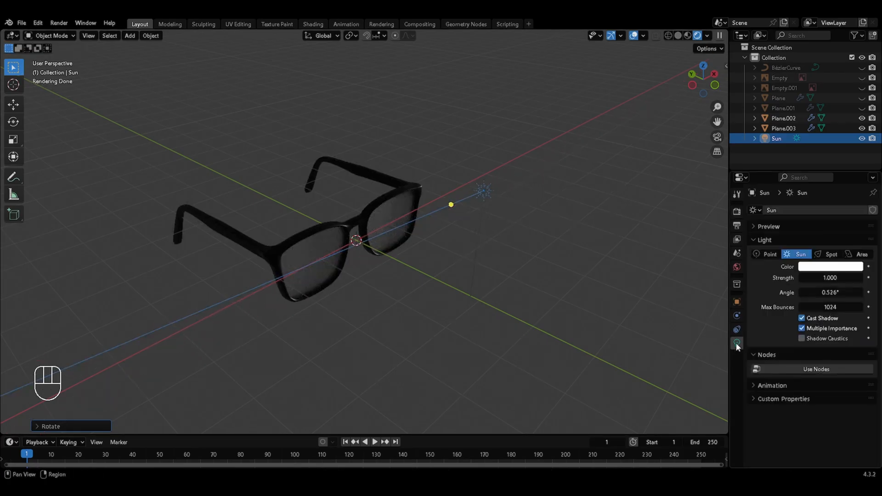
pyautogui.click(812, 277)
pyautogui.write('2')
pyautogui.press('Return')
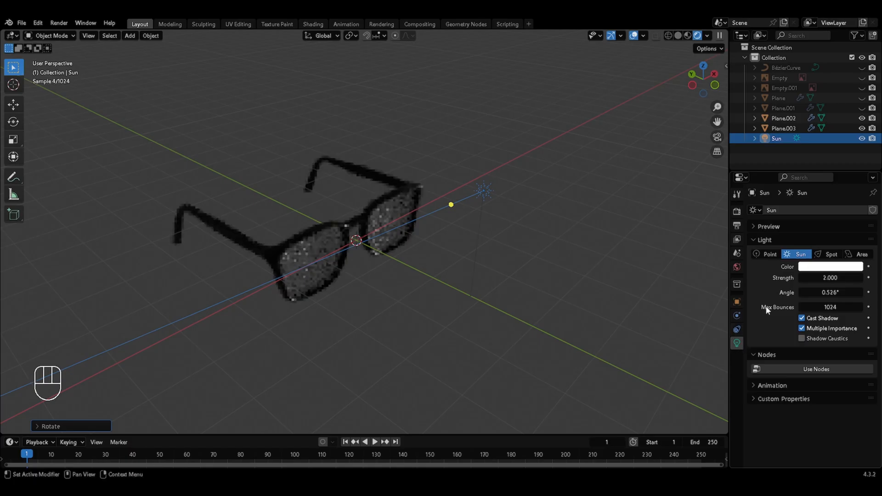
pyautogui.press('r')
pyautogui.press('x')
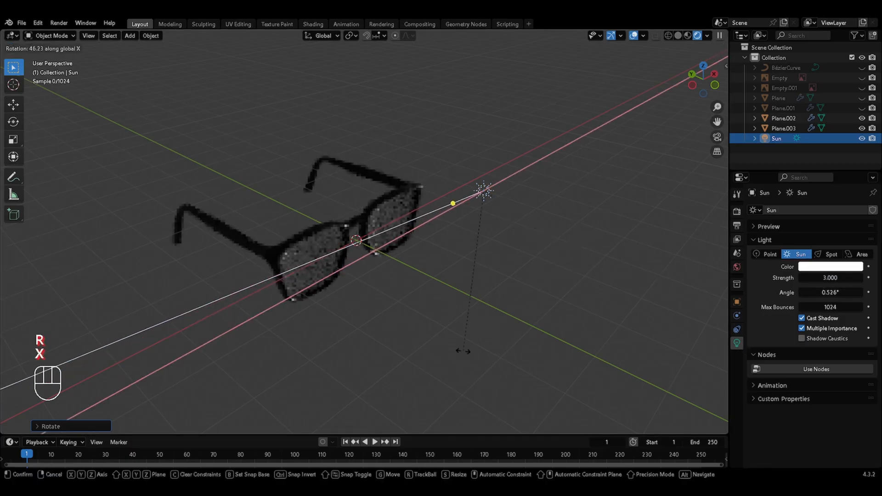
pyautogui.click(397, 252)
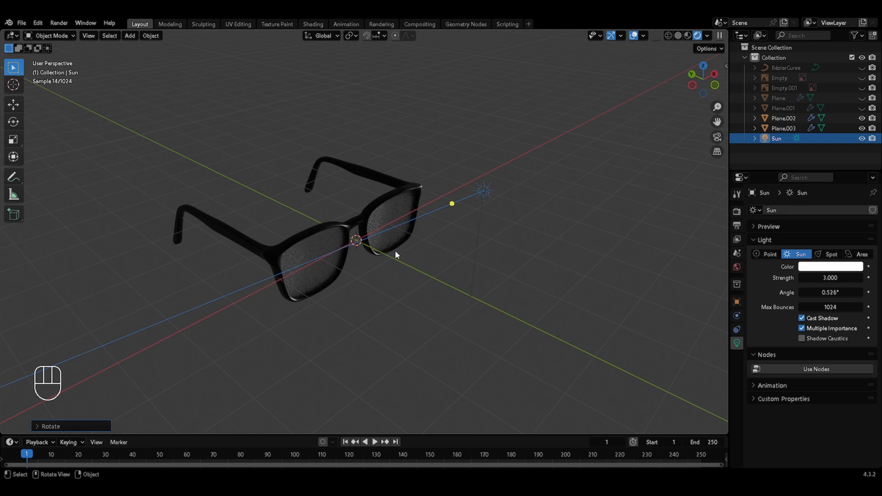
# Step: Select the lenses and frame together and move them up about 2 m along Z
pyautogui.click(333, 214)
pyautogui.keyDown('shift'); pyautogui.click(382, 211); pyautogui.keyUp('shift')
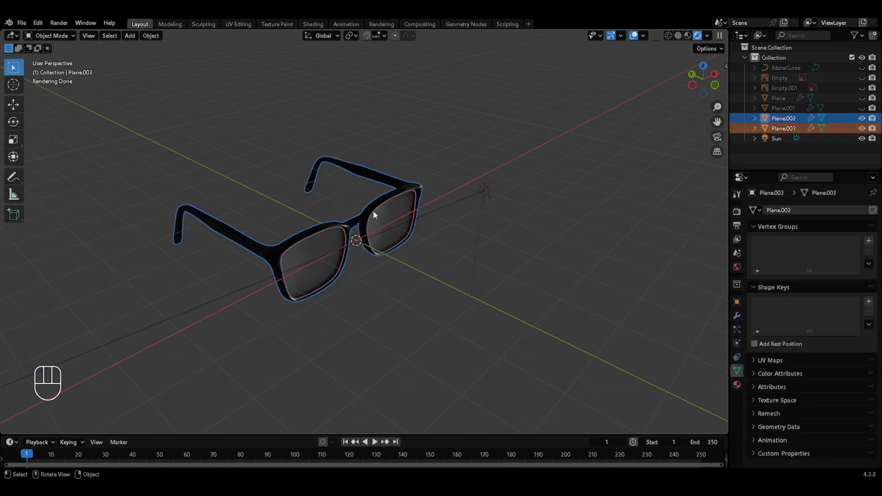
pyautogui.press('g')
pyautogui.press('z')
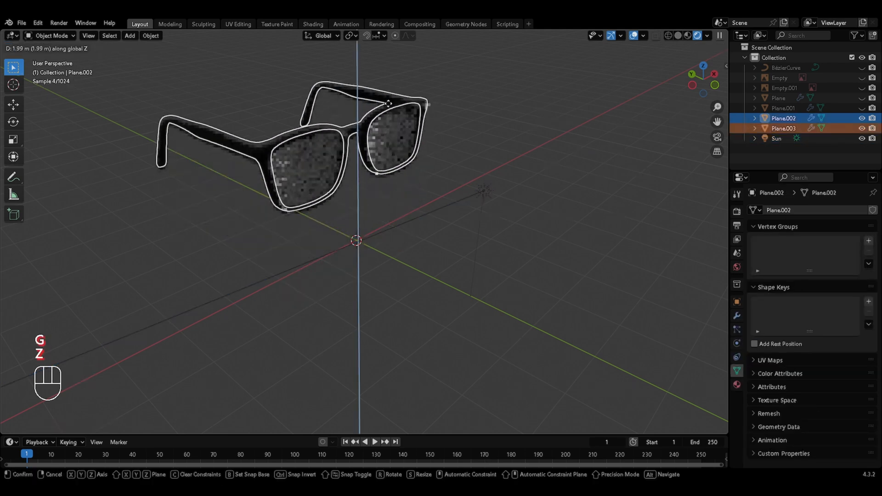
pyautogui.click(392, 106)
# Step: Reveal all hidden objects and hide only the front and side reference images again
pyautogui.hotkey('alt', 'h')
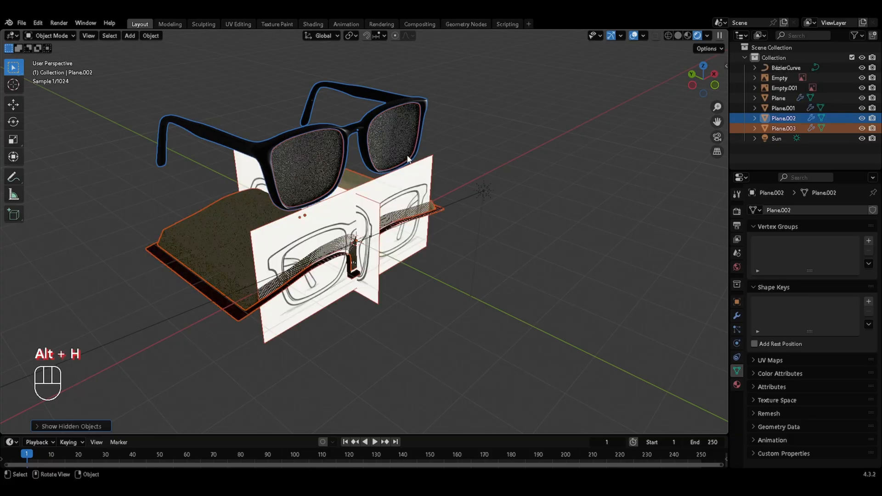
pyautogui.click(372, 208)
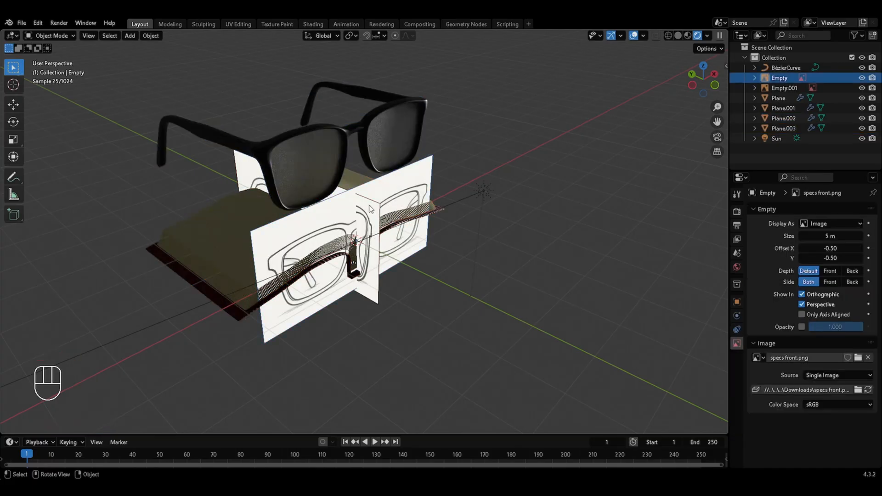
pyautogui.keyDown('shift'); pyautogui.click(371, 208); pyautogui.keyUp('shift')
pyautogui.press('h')
# Step: In Solid shading, scale the lenses and frame down together and position them over the open book's pages in top view
pyautogui.click(678, 35)
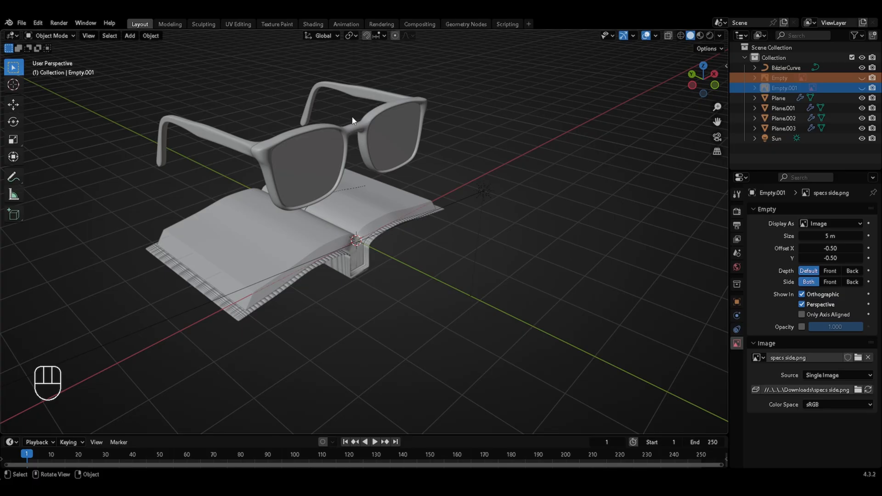
pyautogui.moveTo(338, 128); pyautogui.dragTo(323, 152)
pyautogui.click(324, 153)
pyautogui.keyDown('shift'); pyautogui.click(356, 131); pyautogui.keyUp('shift')
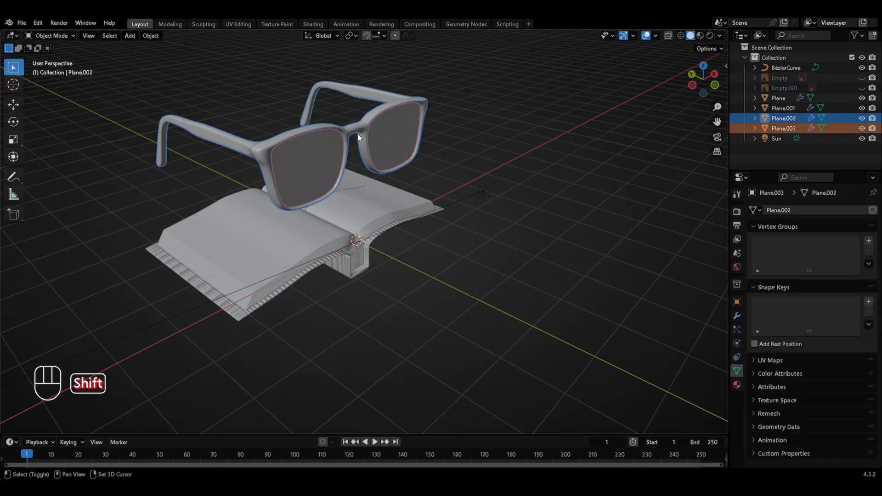
pyautogui.press('KP_7')
pyautogui.press('s')
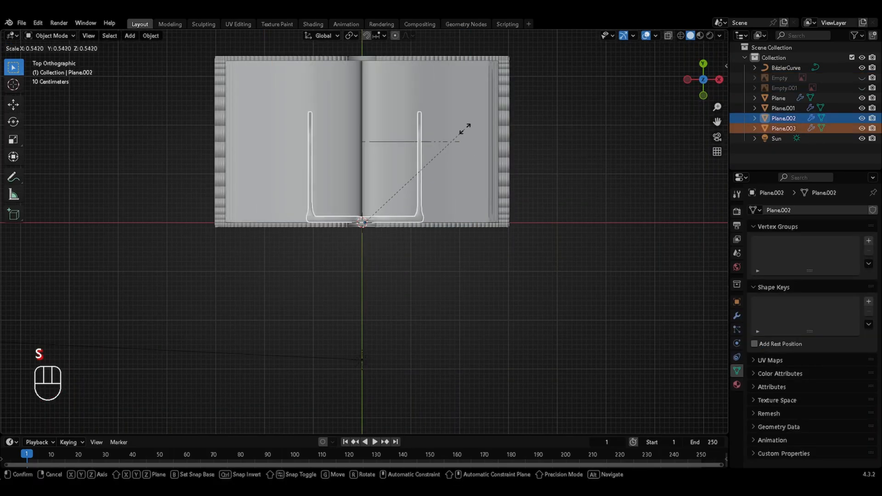
pyautogui.click(435, 209)
pyautogui.press('g')
pyautogui.click(434, 181)
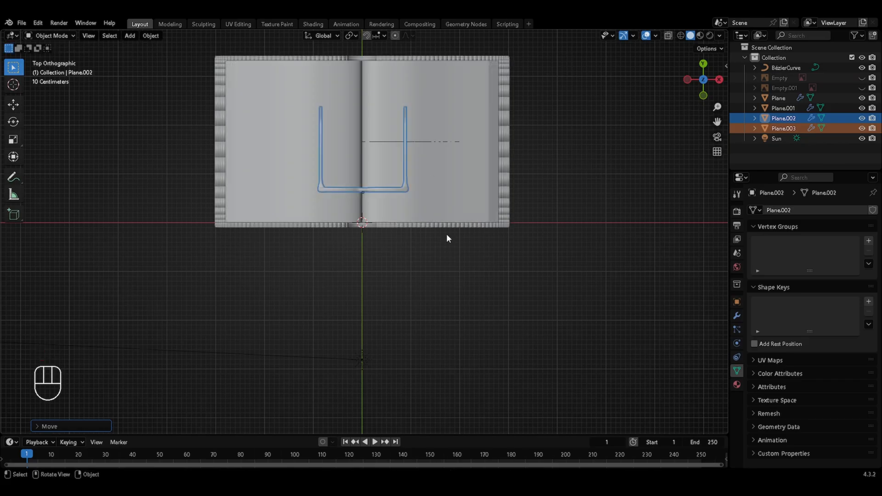
# Step: Lower the frame and lenses about 1.6 m along Z so the glasses rest on the book's pages, and deselect them
pyautogui.press('KP_1')
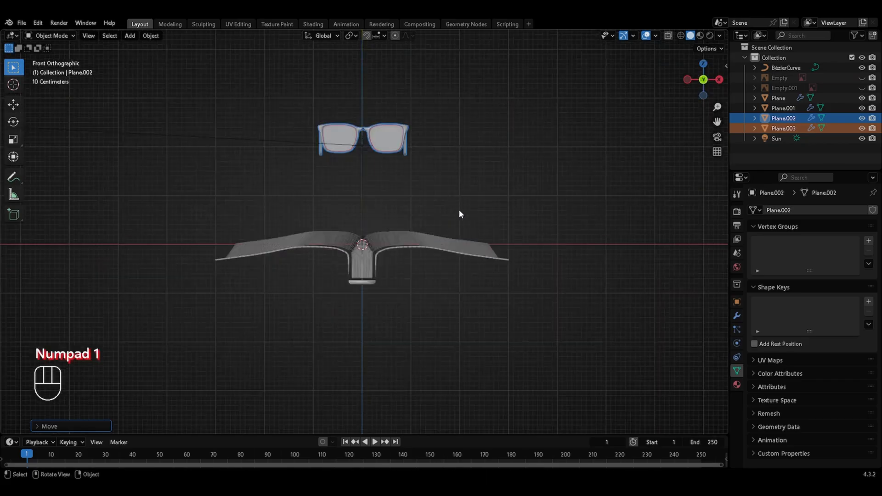
pyautogui.press('g')
pyautogui.press('z')
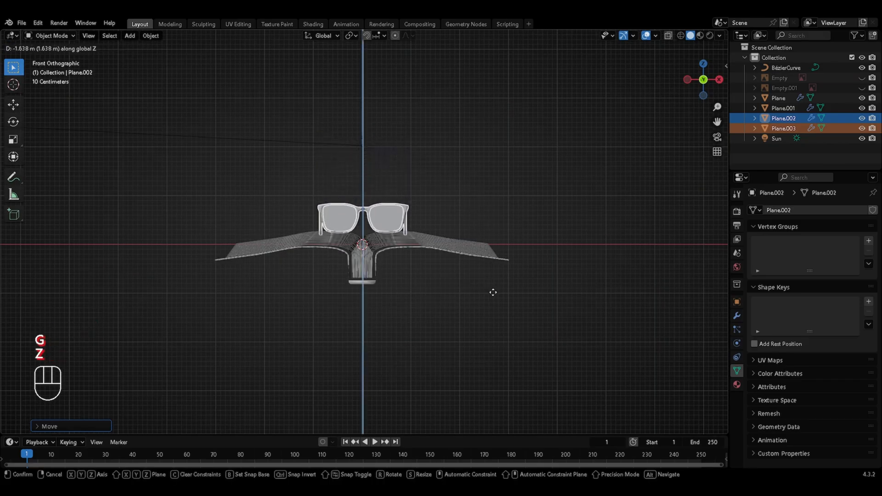
pyautogui.click(494, 292)
pyautogui.moveTo(398, 271); pyautogui.dragTo(514, 268, button='middle')
pyautogui.click(434, 296)
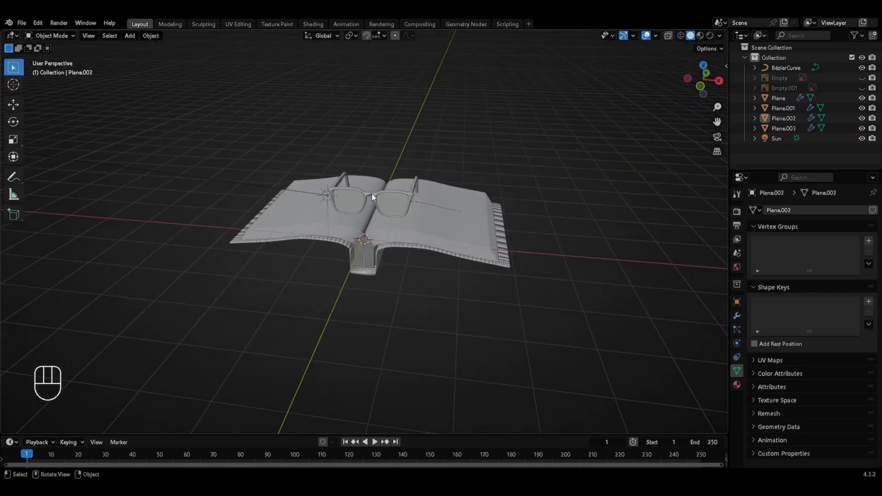
# Step: Try rotating the frame and lenses together around the global Z axis, and undo the rotation
pyautogui.moveTo(373, 192); pyautogui.dragTo(410, 208)
pyautogui.keyDown('ctrl'); pyautogui.moveTo(434, 209); pyautogui.dragTo(445, 226); pyautogui.keyUp('ctrl')
pyautogui.keyDown('ctrl'); pyautogui.moveTo(441, 215); pyautogui.dragTo(446, 197); pyautogui.keyUp('ctrl')
pyautogui.press('r')
pyautogui.press('z')
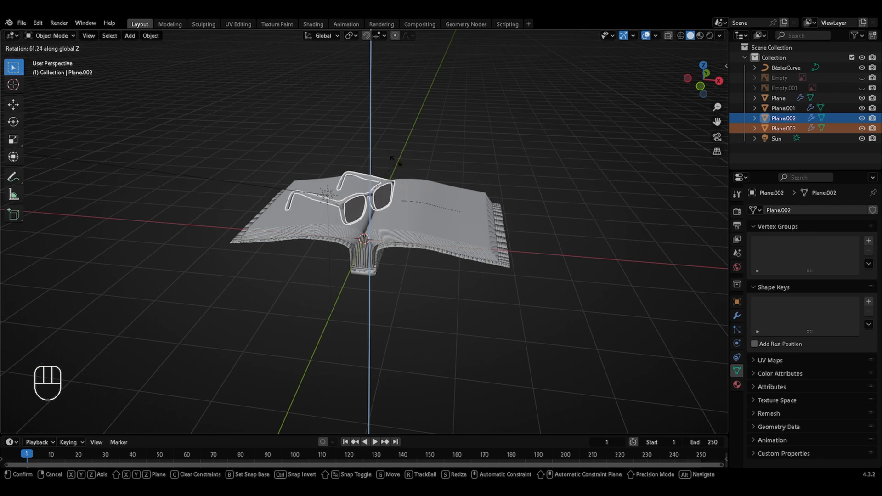
pyautogui.click(396, 164)
pyautogui.keyDown('ctrl'); pyautogui.moveTo(463, 216); pyautogui.dragTo(398, 191, button='middle'); pyautogui.keyUp('ctrl')
pyautogui.hotkey('ctrl', 'z')
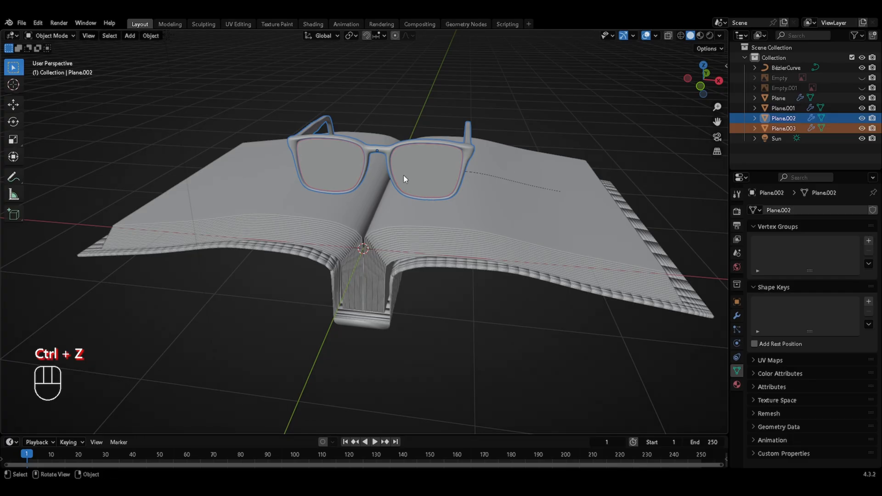
# Step: Switch the viewport to Rendered shading and inspect the glasses on the book from low and raised angles
pyautogui.click(709, 35)
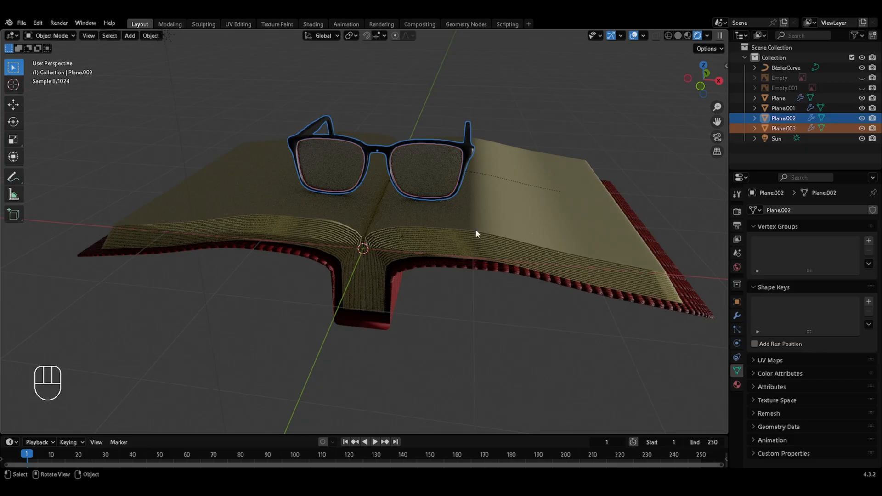
pyautogui.moveTo(475, 229); pyautogui.dragTo(437, 191, button='middle')
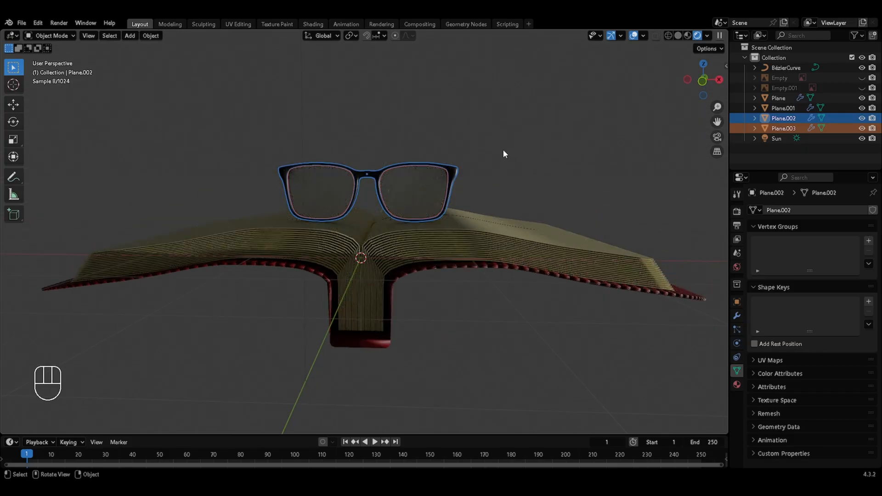
pyautogui.moveTo(504, 153); pyautogui.dragTo(458, 213, button='middle')
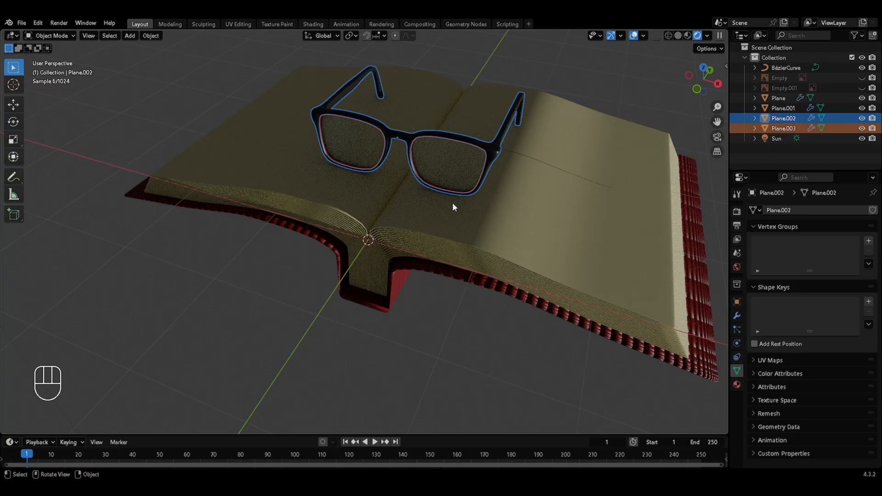
# Step: Rotate the Sun light in top view to shine along the Y axis toward the book, and adjust its tilt in right view
pyautogui.keyDown('ctrl'); pyautogui.moveTo(534, 120); pyautogui.dragTo(329, 237, button='middle'); pyautogui.keyUp('ctrl')
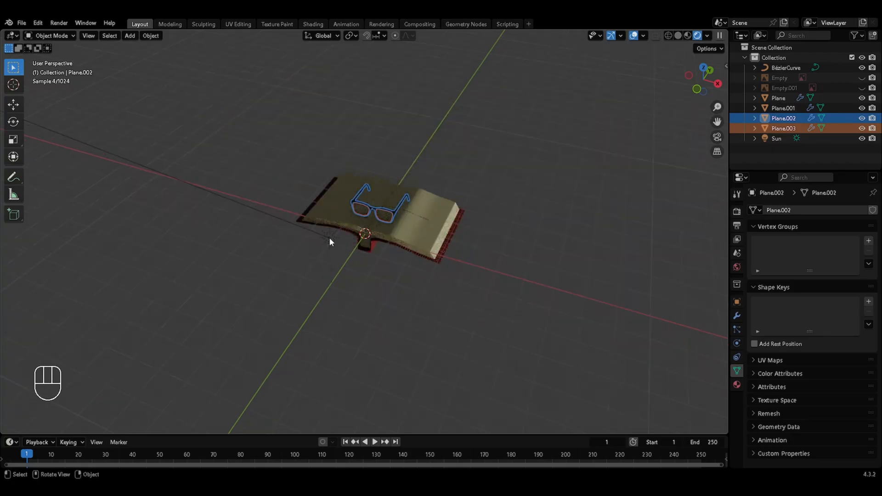
pyautogui.click(329, 240)
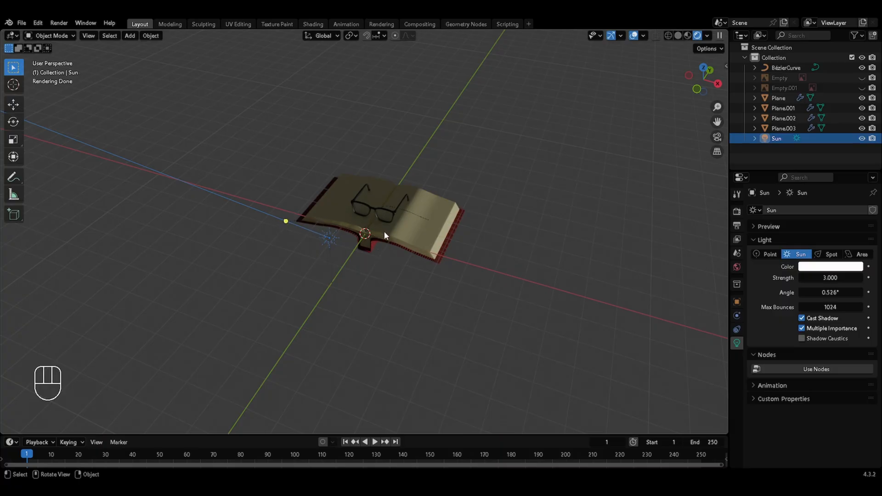
pyautogui.press('KP_7')
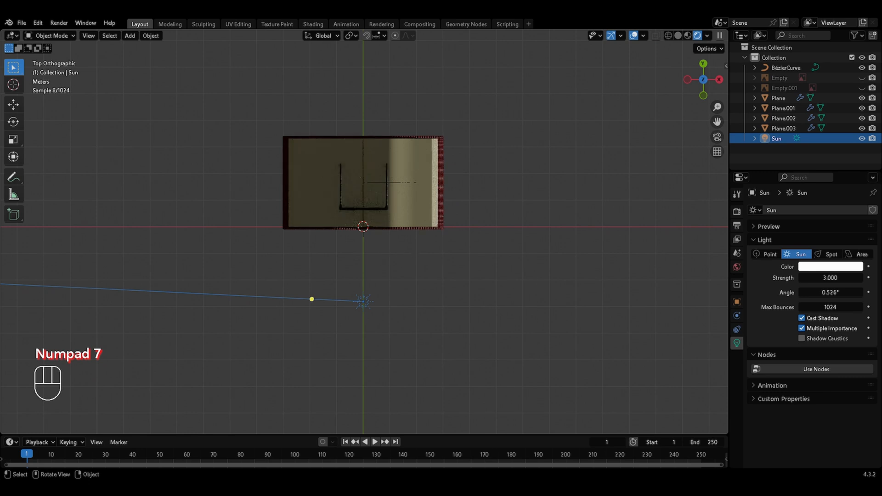
pyautogui.press('r')
pyautogui.click(421, 329)
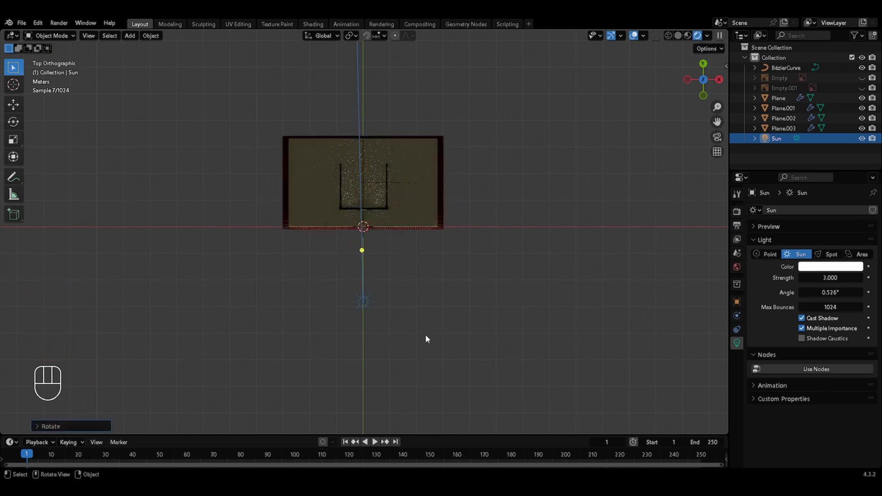
pyautogui.press('KP_3')
pyautogui.press('r')
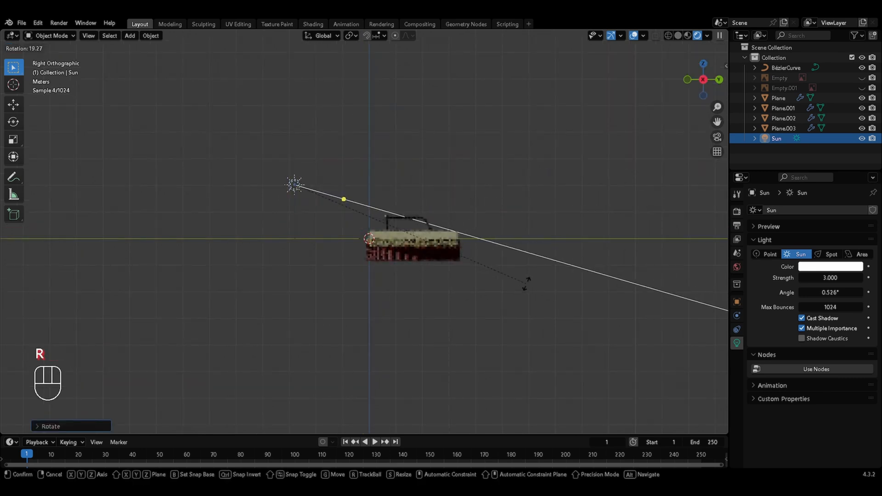
pyautogui.click(473, 260)
# Step: Set the Sun light's strength to 1.5 and check the lighting on the glasses and book
pyautogui.moveTo(473, 260); pyautogui.dragTo(527, 290, button='middle')
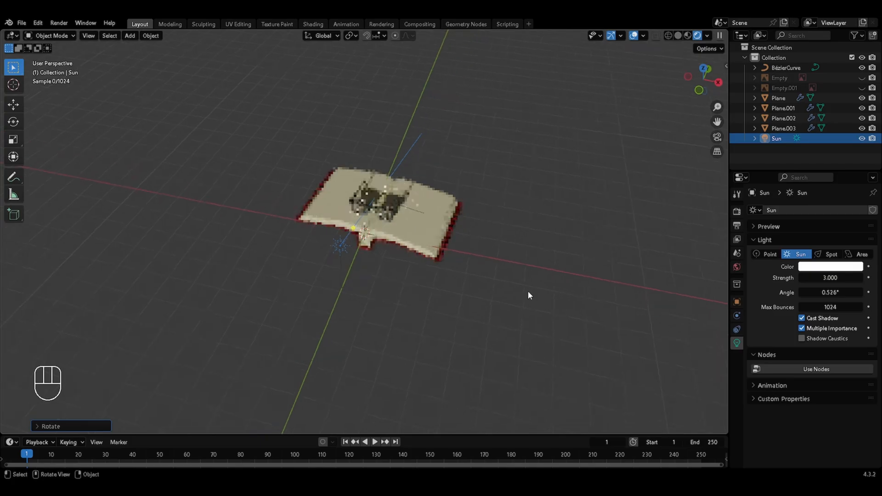
pyautogui.keyDown('ctrl'); pyautogui.moveTo(563, 137); pyautogui.dragTo(555, 168, button='middle'); pyautogui.keyUp('ctrl')
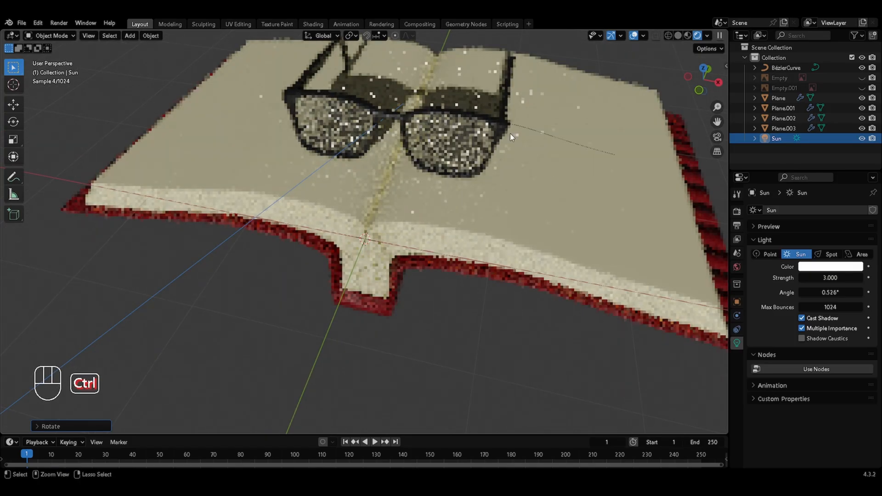
pyautogui.click(808, 278)
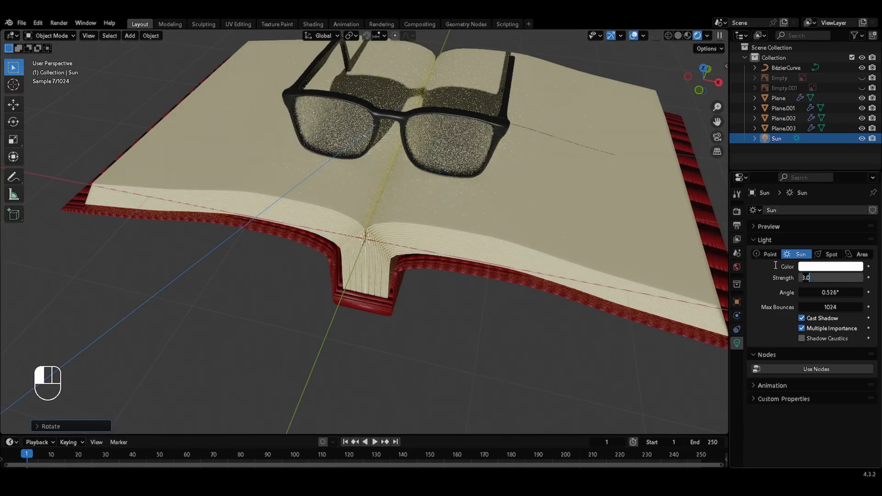
pyautogui.write('1.5')
pyautogui.press('Return')
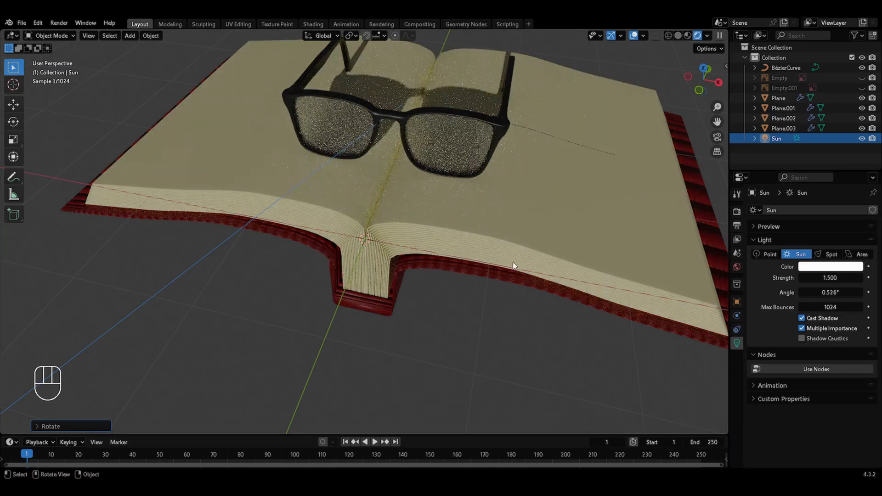
pyautogui.moveTo(544, 292); pyautogui.dragTo(436, 263, button='middle')
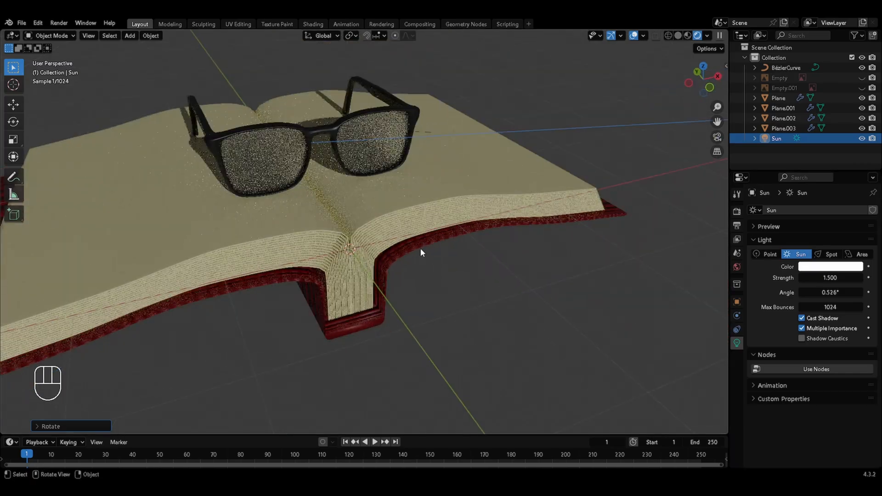
pyautogui.keyDown('shift'); pyautogui.moveTo(469, 234); pyautogui.dragTo(502, 227, button='middle'); pyautogui.keyUp('shift')
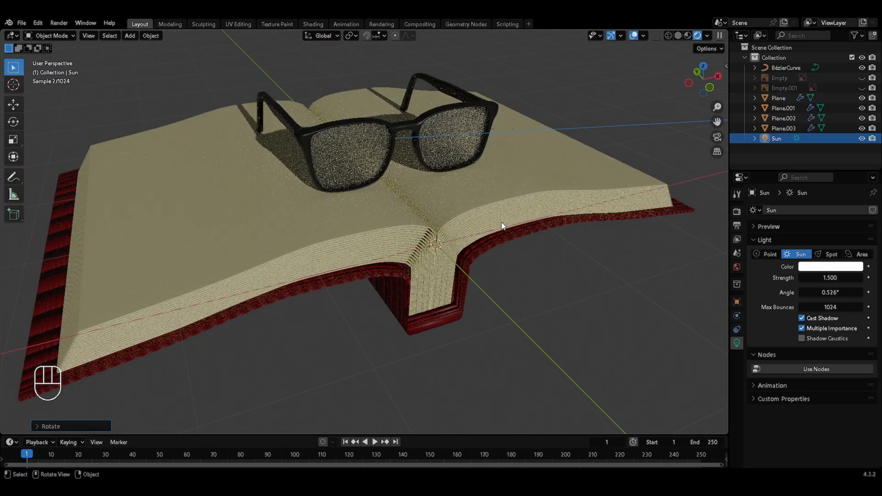